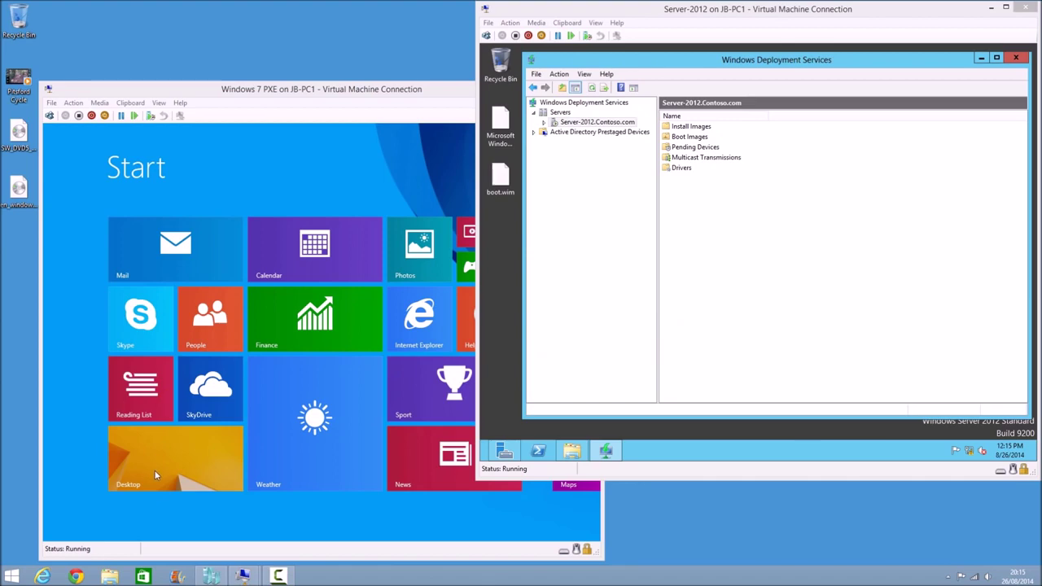
# Show the Windows 7 PXE client's Start screen beside the Server-2012 WDS console
pyautogui.moveTo(281, 90); pyautogui.dragTo(250, 94)
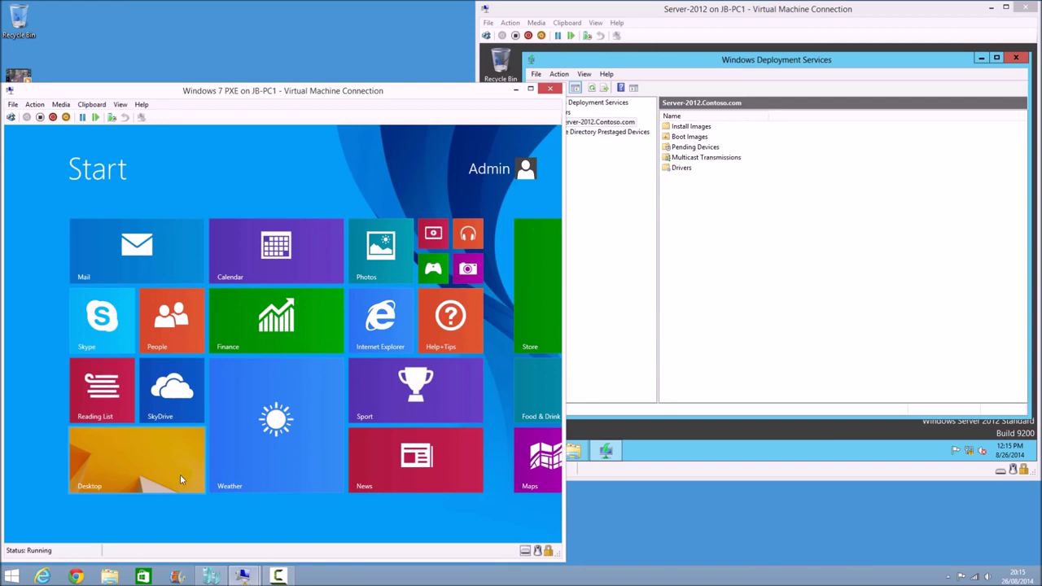
pyautogui.click(745, 274)
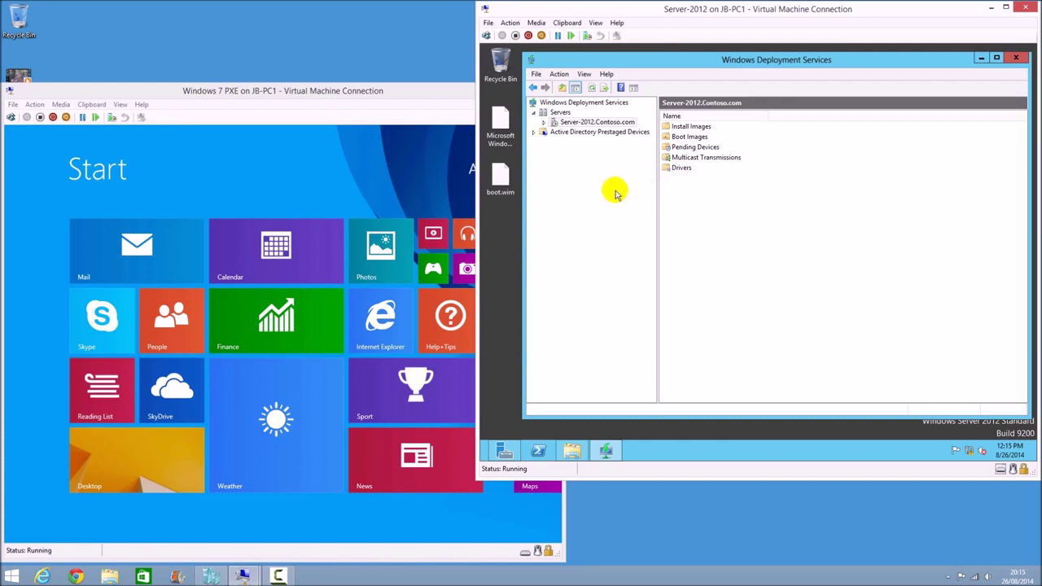
# Set Server-2012's PXE Response to respond to all client computers with 0-second delay
pyautogui.rightClick(583, 129)
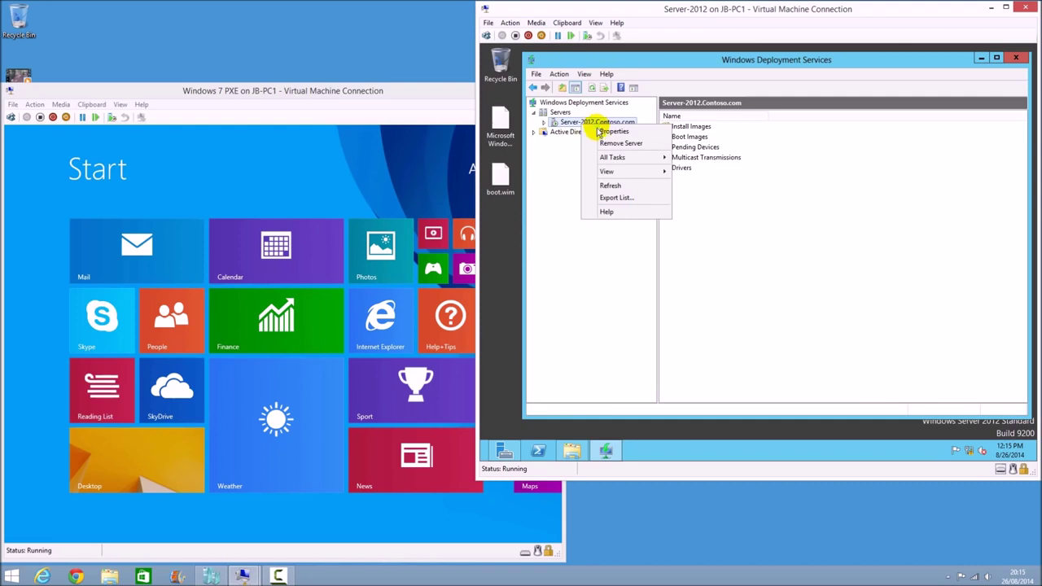
pyautogui.click(602, 132)
pyautogui.click(688, 120)
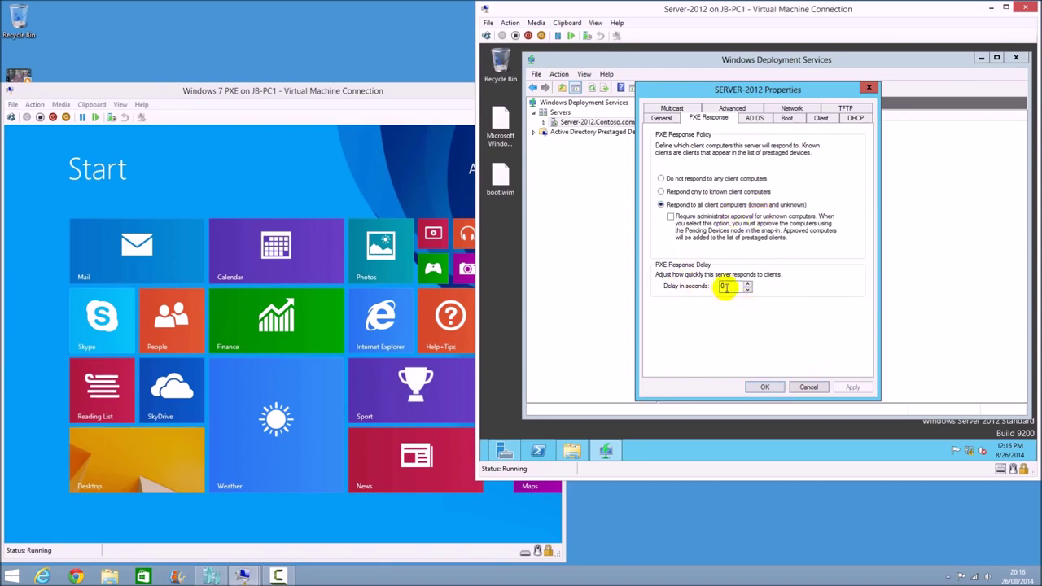
pyautogui.click(763, 387)
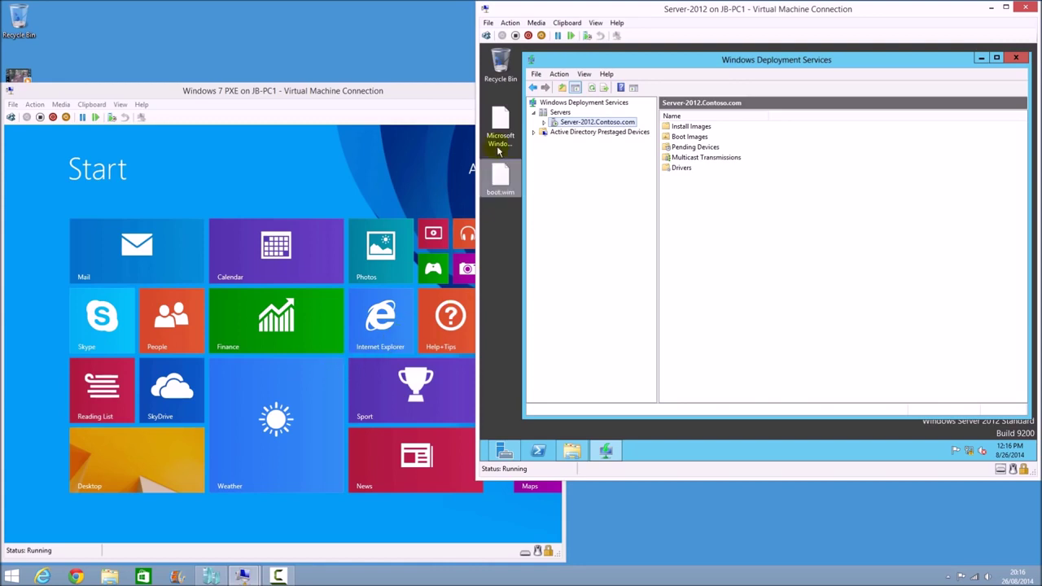
pyautogui.click(504, 175)
pyautogui.click(500, 120)
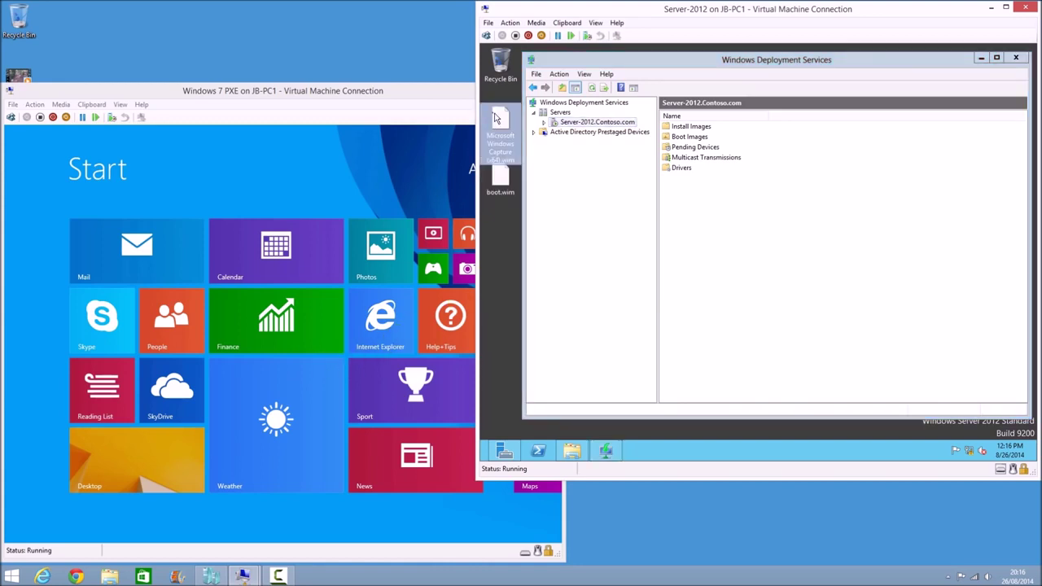
pyautogui.click(512, 217)
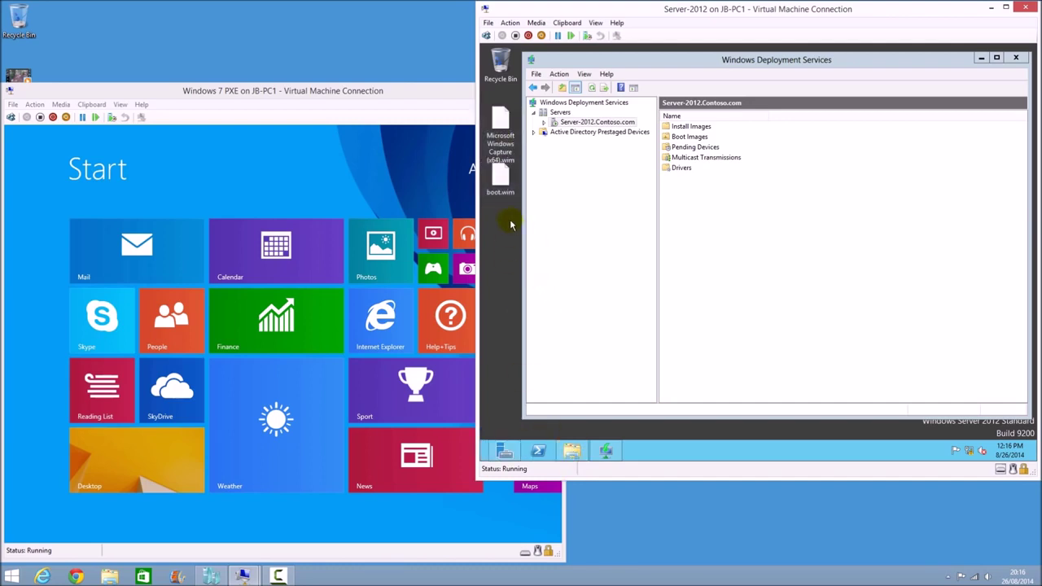
pyautogui.click(573, 450)
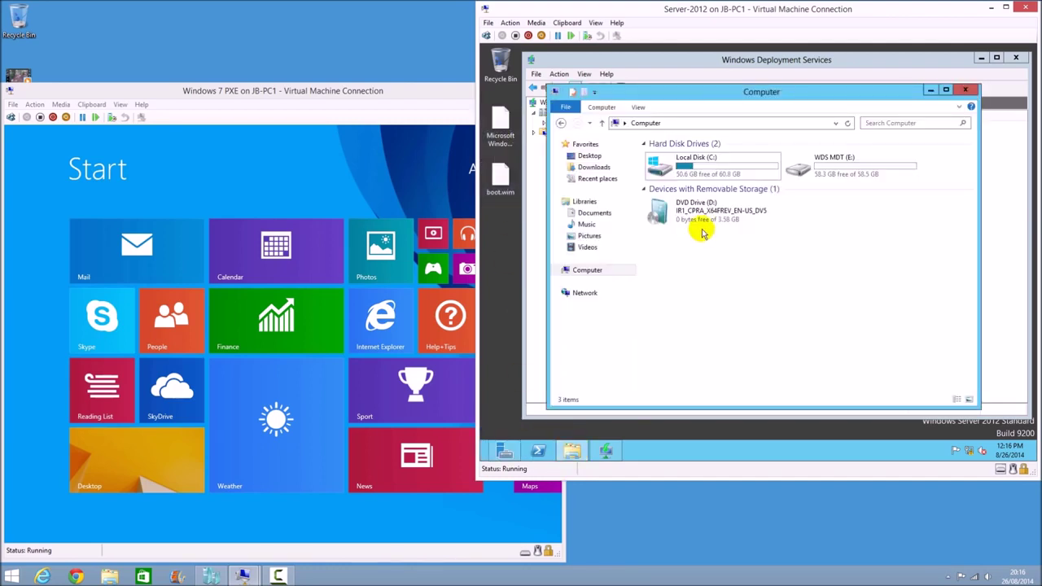
pyautogui.click(693, 214)
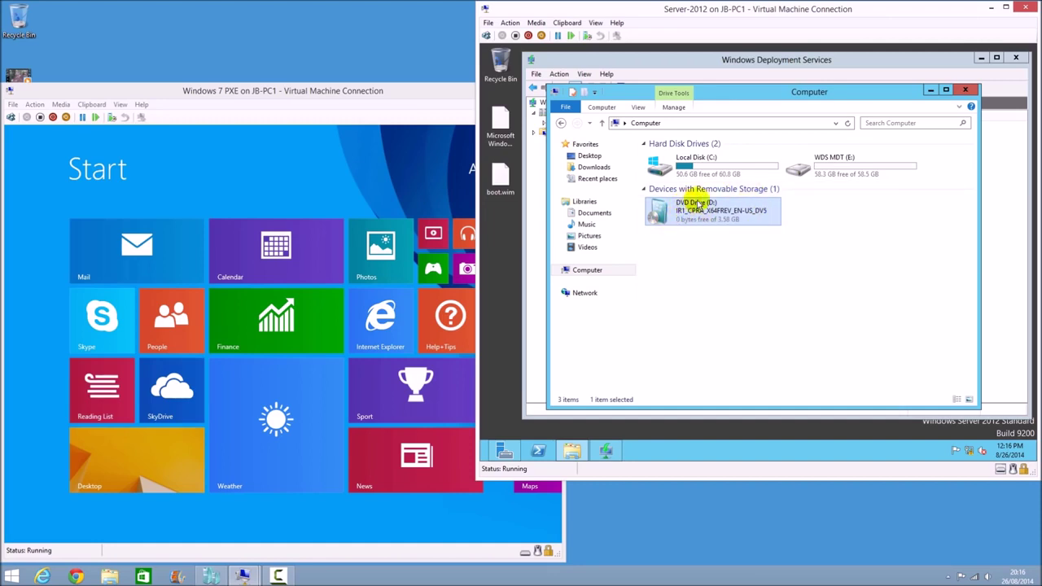
pyautogui.rightClick(696, 211)
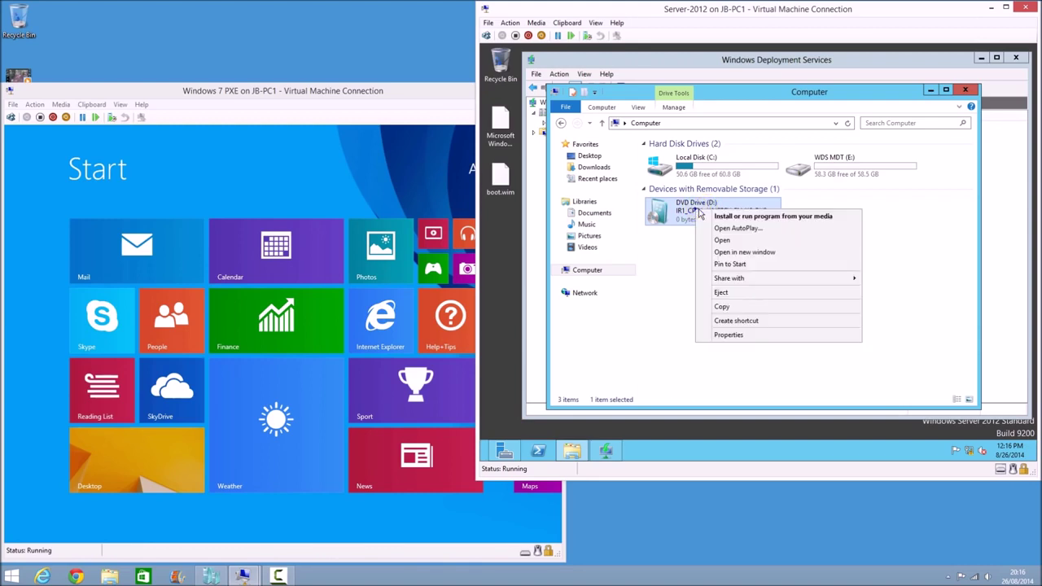
pyautogui.click(717, 238)
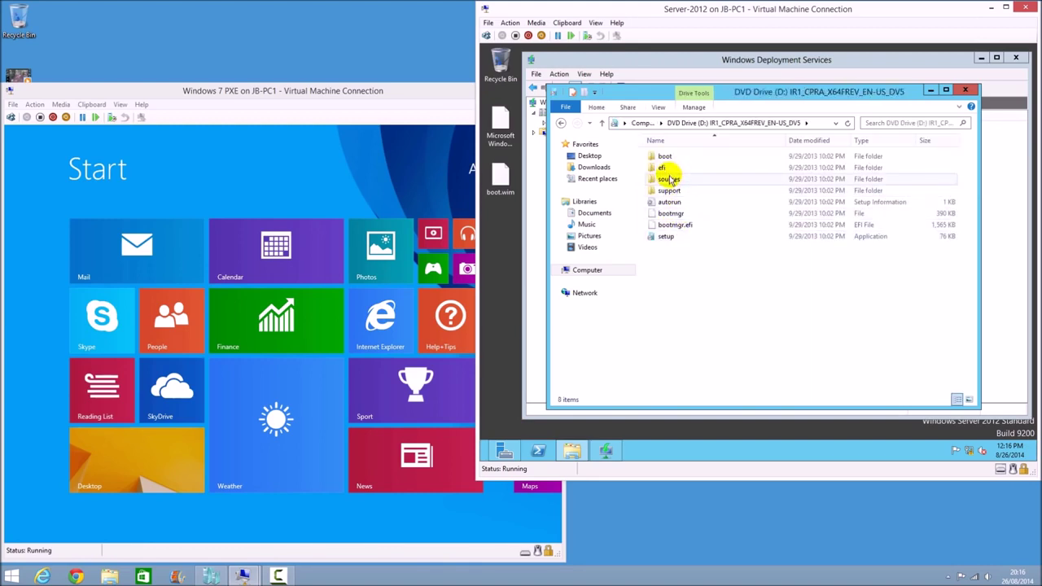
pyautogui.doubleClick(668, 179)
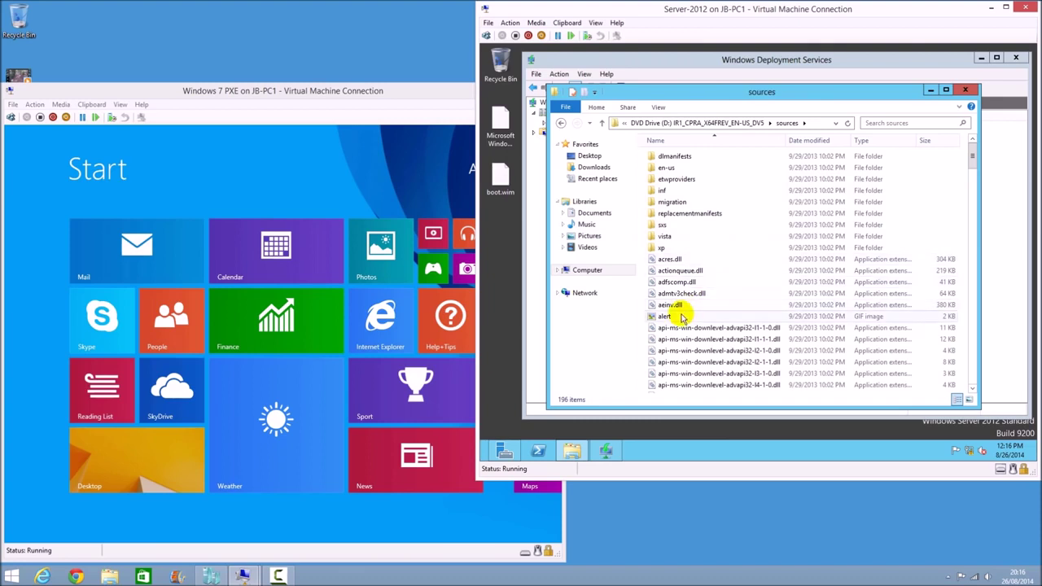
pyautogui.click(664, 315)
pyautogui.write('bo')
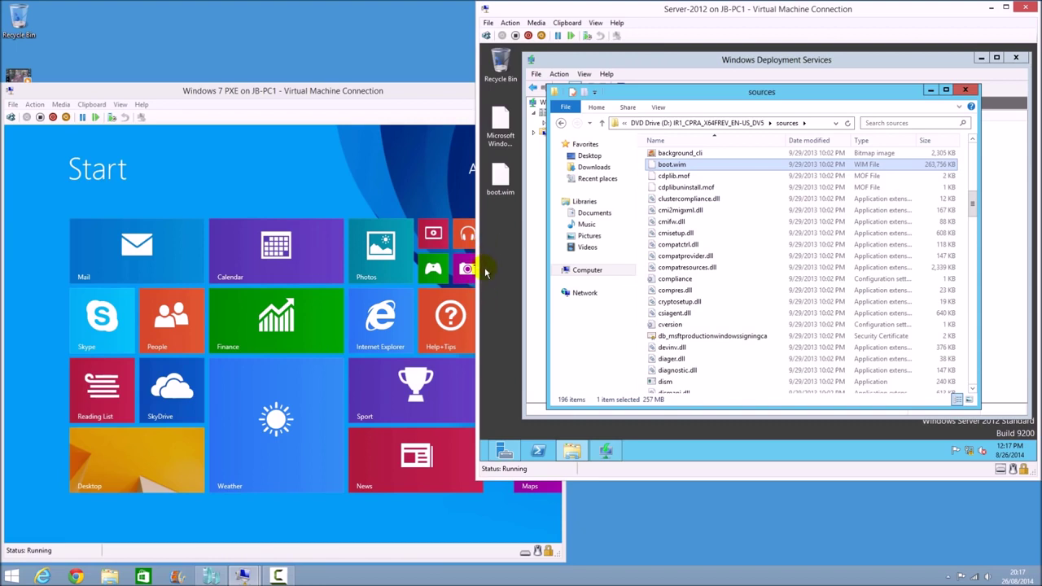
pyautogui.click(965, 90)
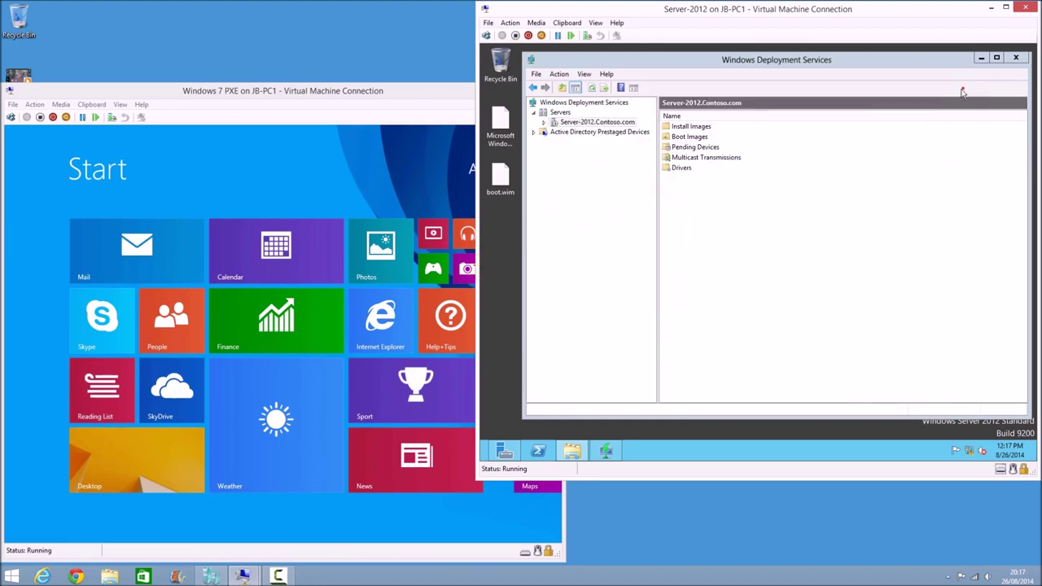
# Copy boot.wim from the desktop into E:\WDS\Boot\x64\Images
pyautogui.click(572, 451)
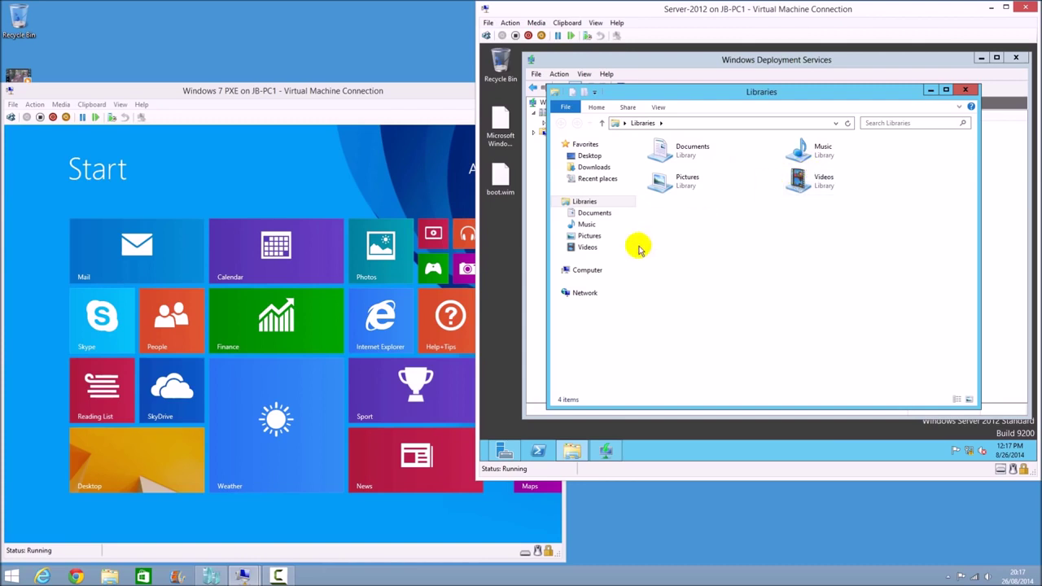
pyautogui.click(589, 272)
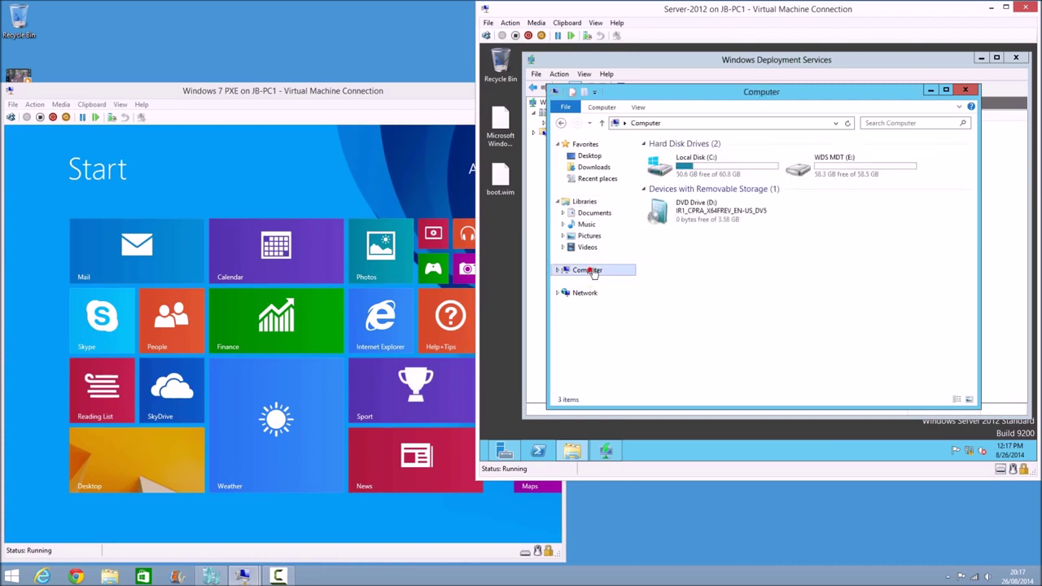
pyautogui.doubleClick(826, 160)
pyautogui.doubleClick(680, 157)
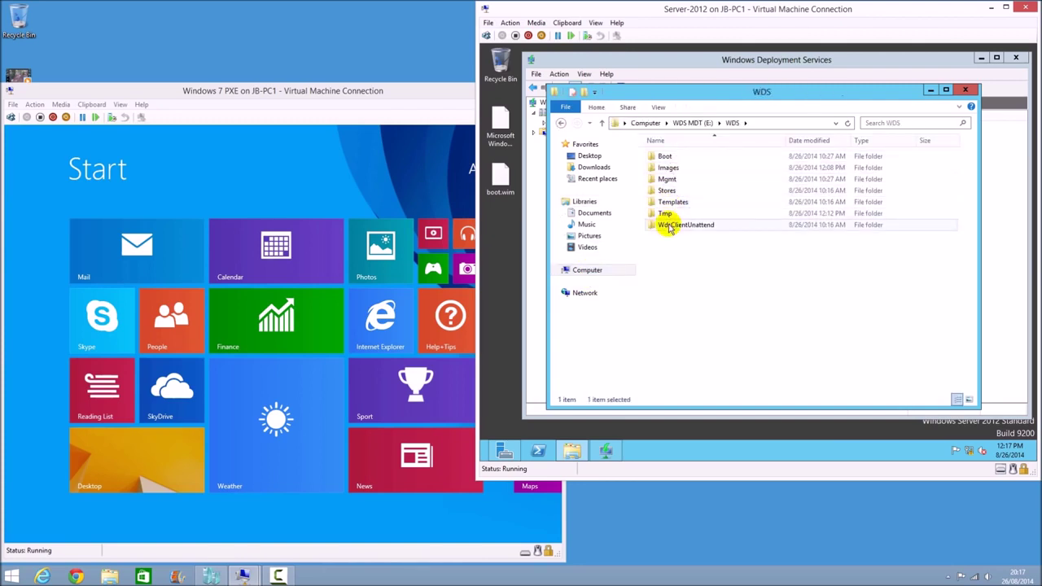
pyautogui.doubleClick(665, 157)
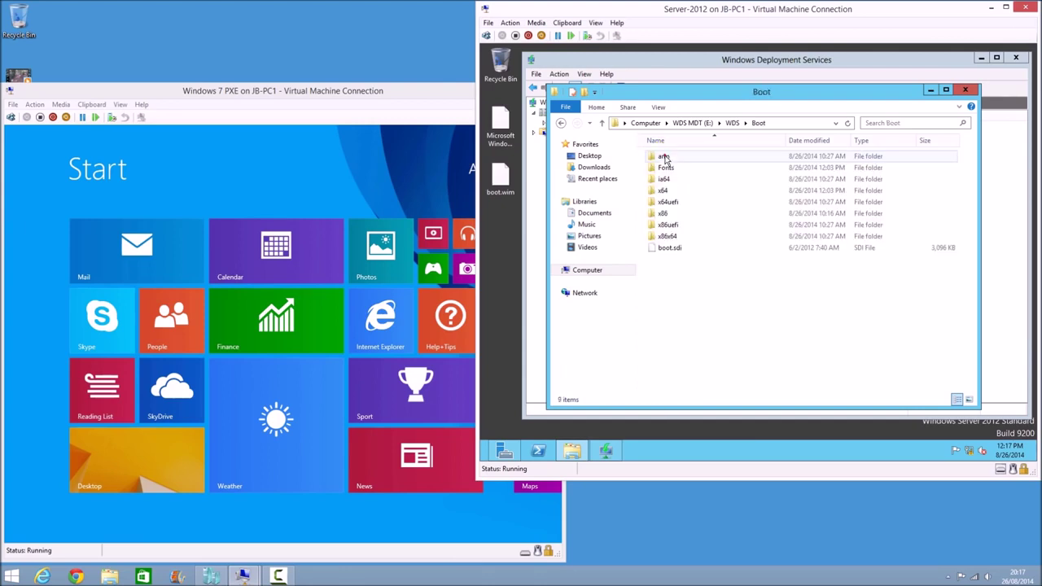
pyautogui.doubleClick(663, 190)
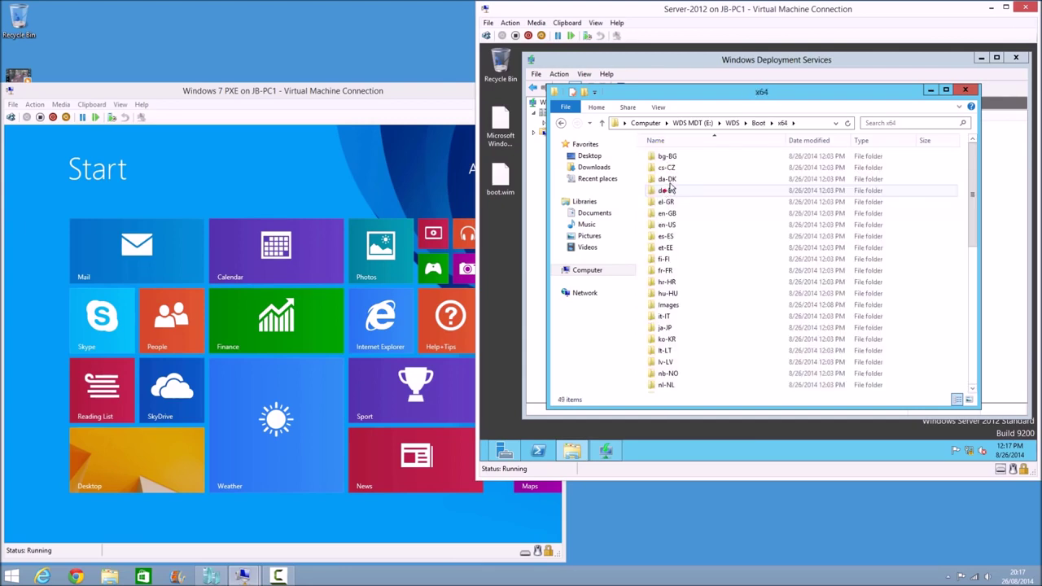
pyautogui.doubleClick(665, 305)
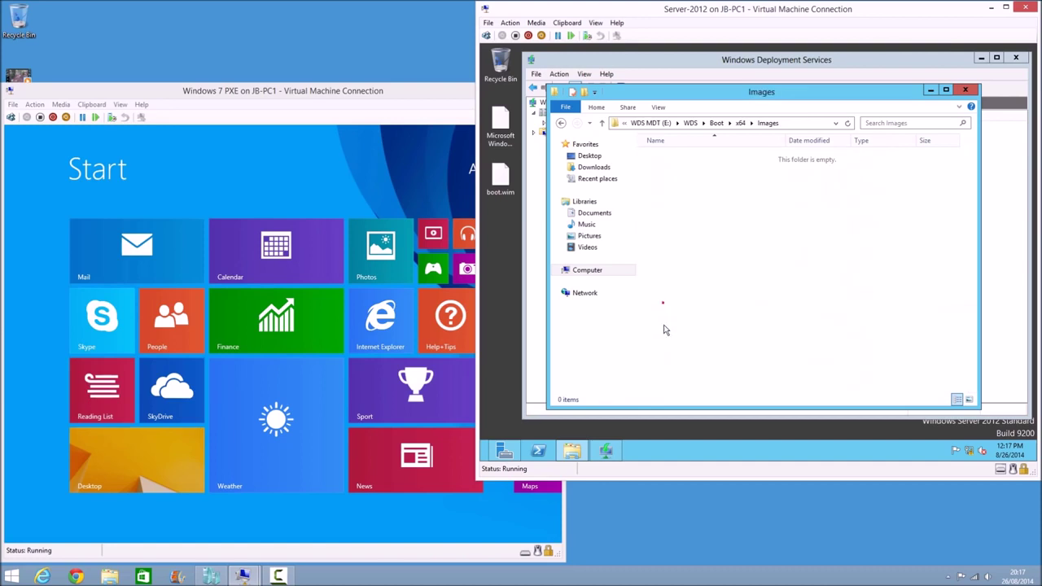
pyautogui.moveTo(499, 182); pyautogui.dragTo(764, 210)
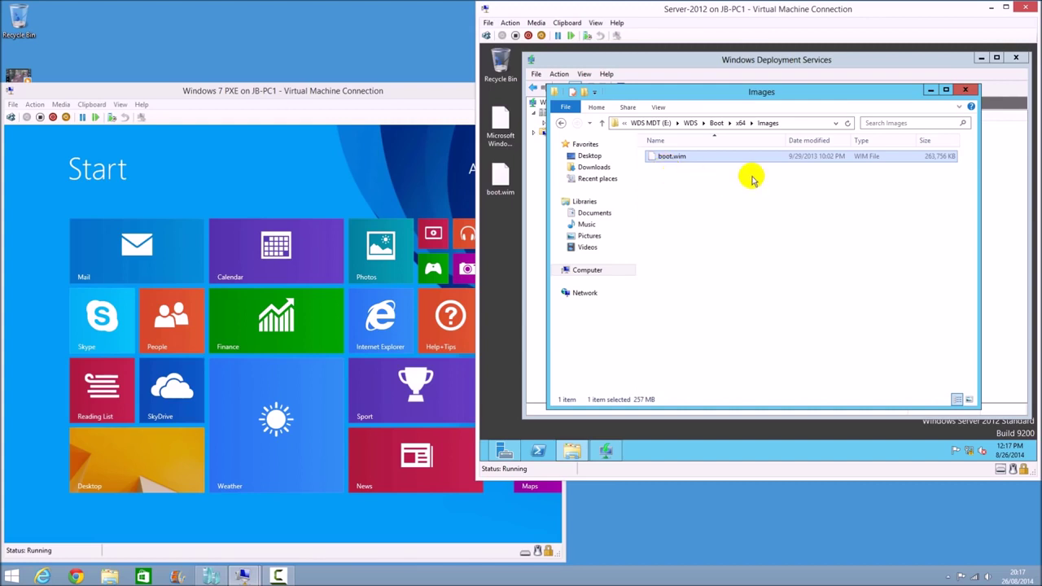
pyautogui.click(923, 65)
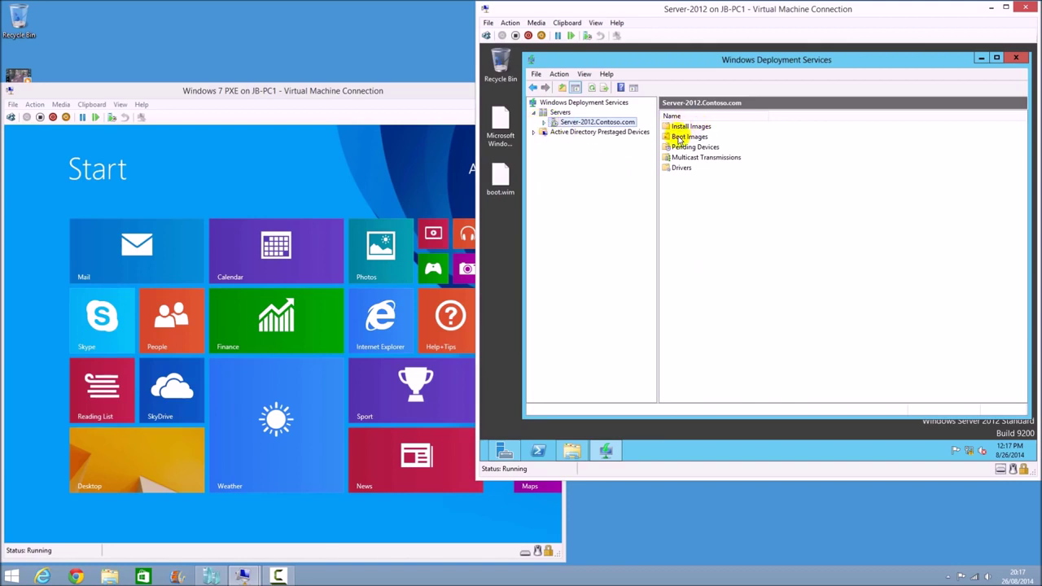
# Delete the Microsoft Windows Setup (x64) image from Boot Images
pyautogui.click(679, 137)
pyautogui.doubleClick(682, 140)
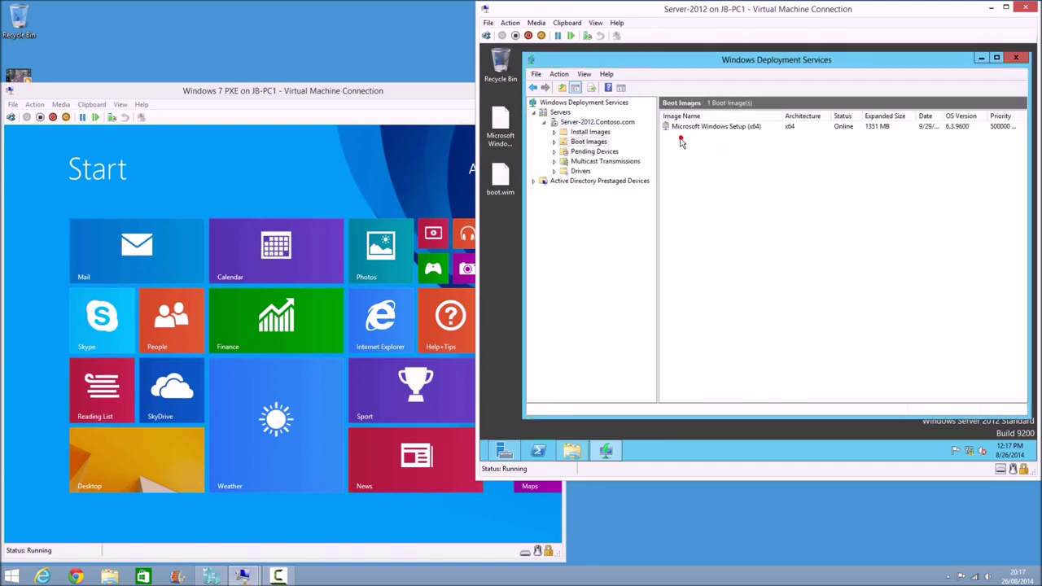
pyautogui.rightClick(702, 128)
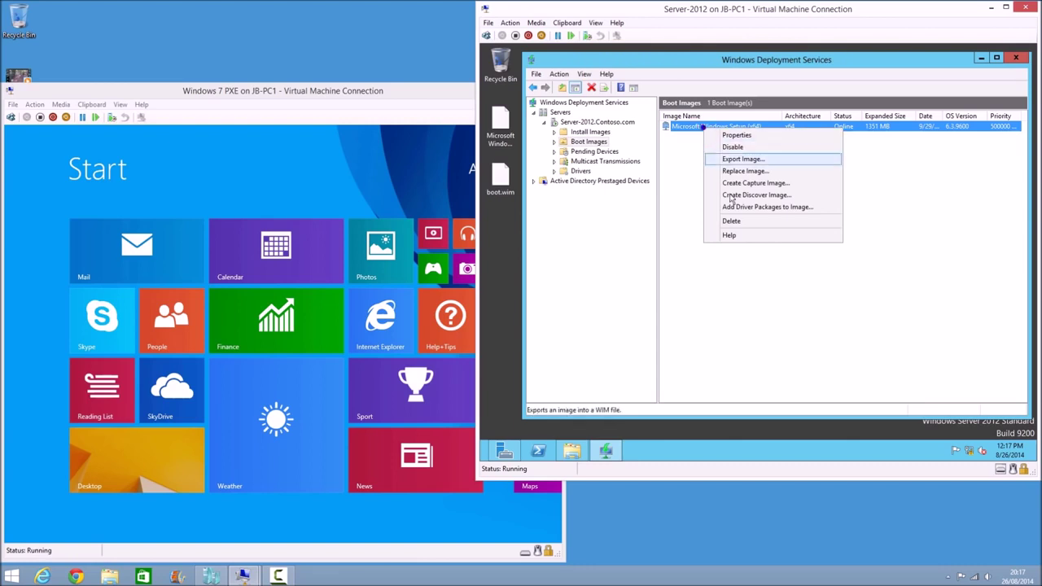
pyautogui.click(733, 221)
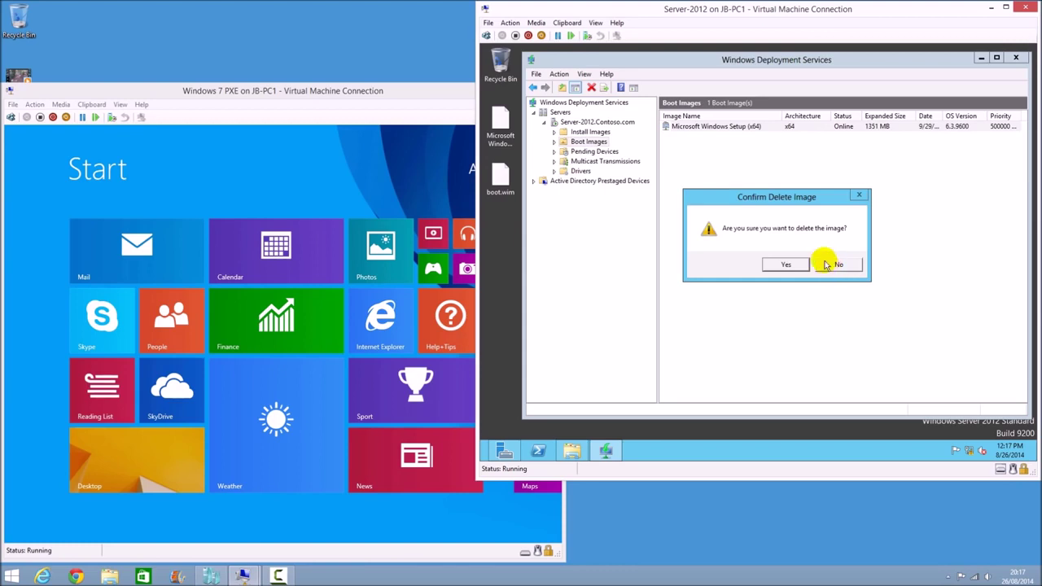
pyautogui.click(571, 449)
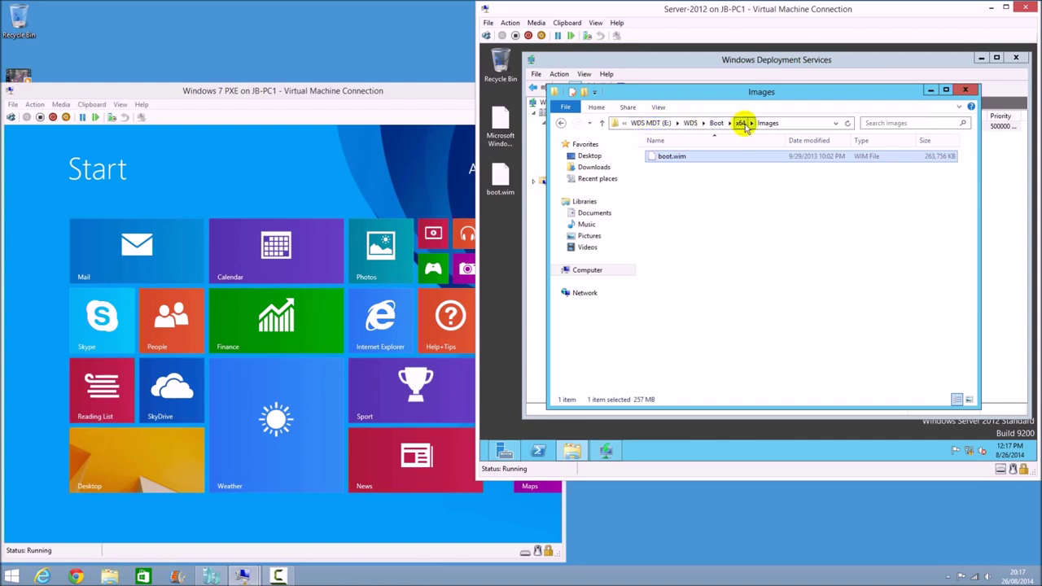
pyautogui.click(1012, 192)
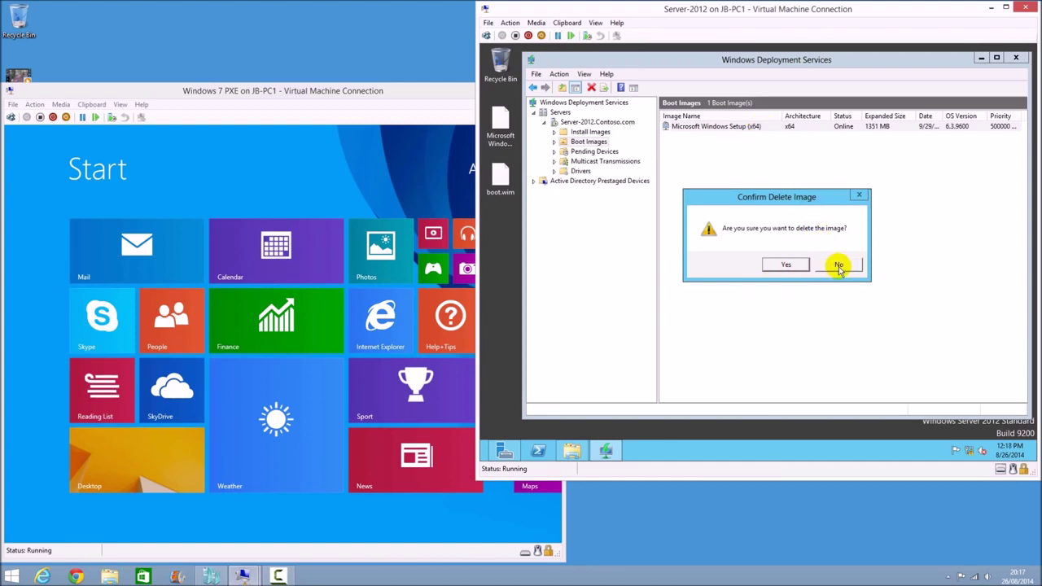
pyautogui.click(788, 265)
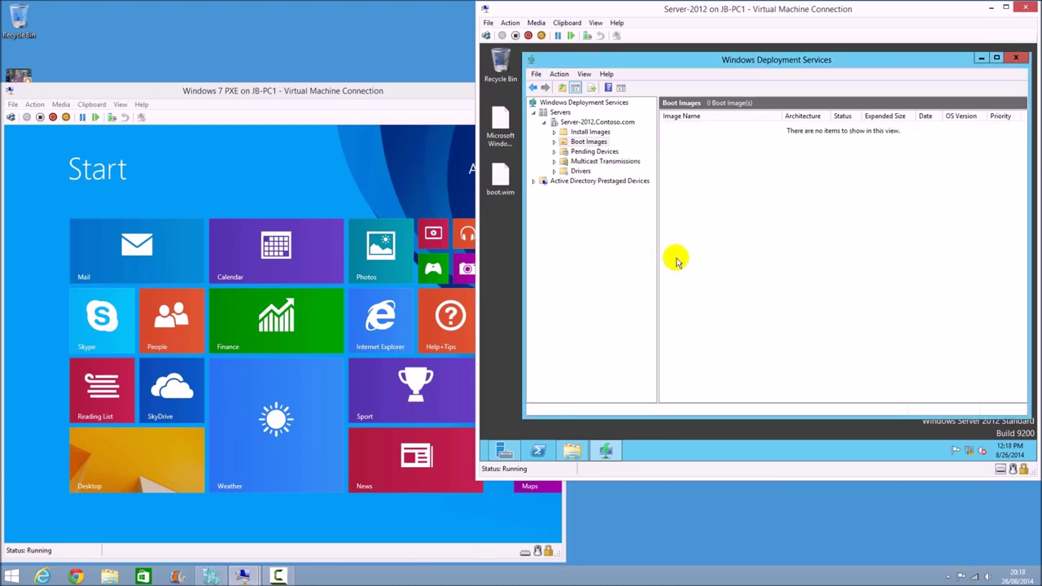
# Add Desktop\boot.wim as a boot image, keeping the default name and description
pyautogui.rightClick(585, 142)
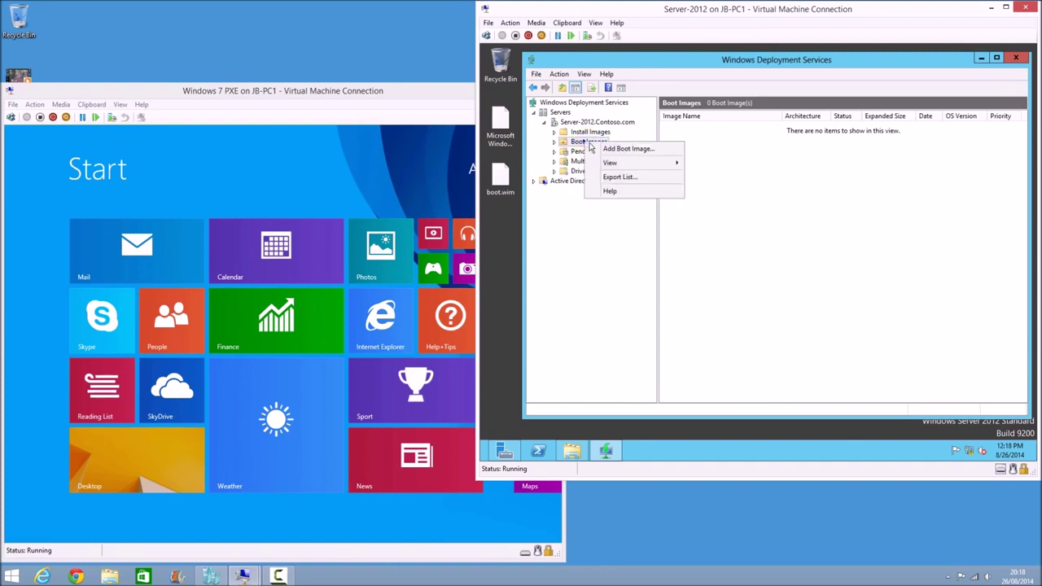
pyautogui.click(627, 148)
pyautogui.click(851, 217)
pyautogui.click(709, 298)
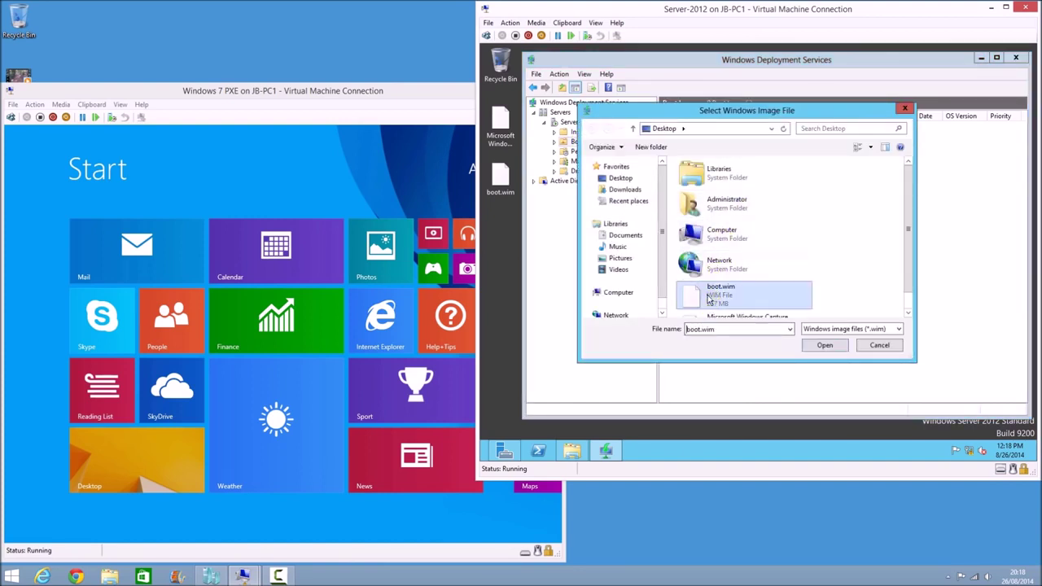
pyautogui.click(825, 345)
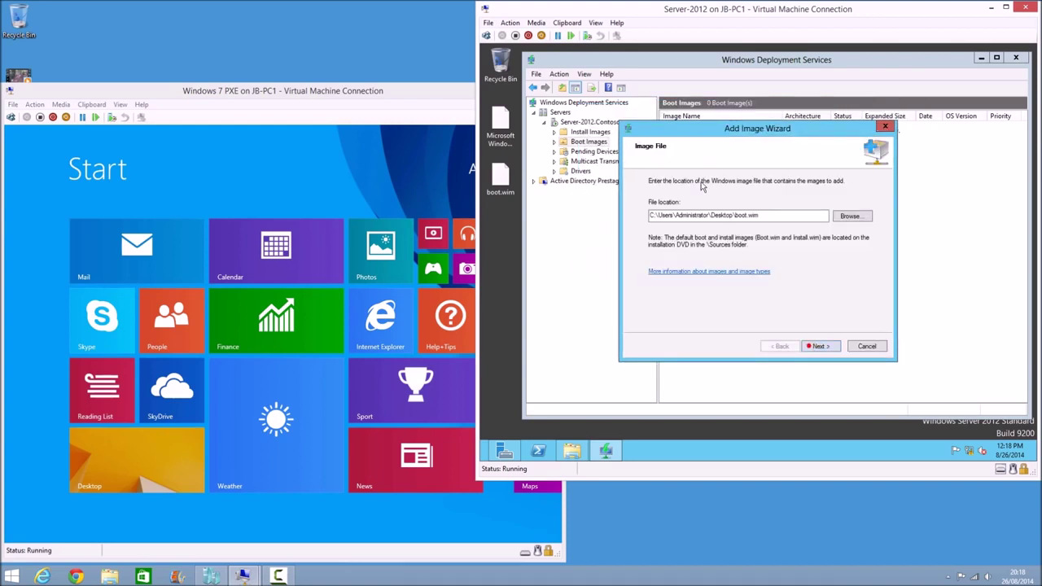
pyautogui.click(819, 345)
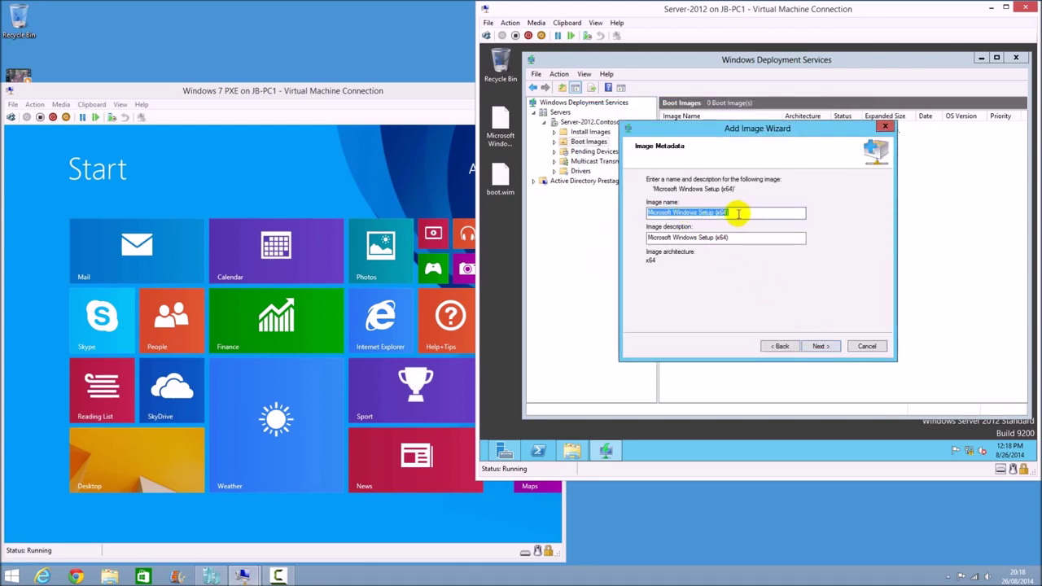
pyautogui.click(821, 345)
pyautogui.click(823, 346)
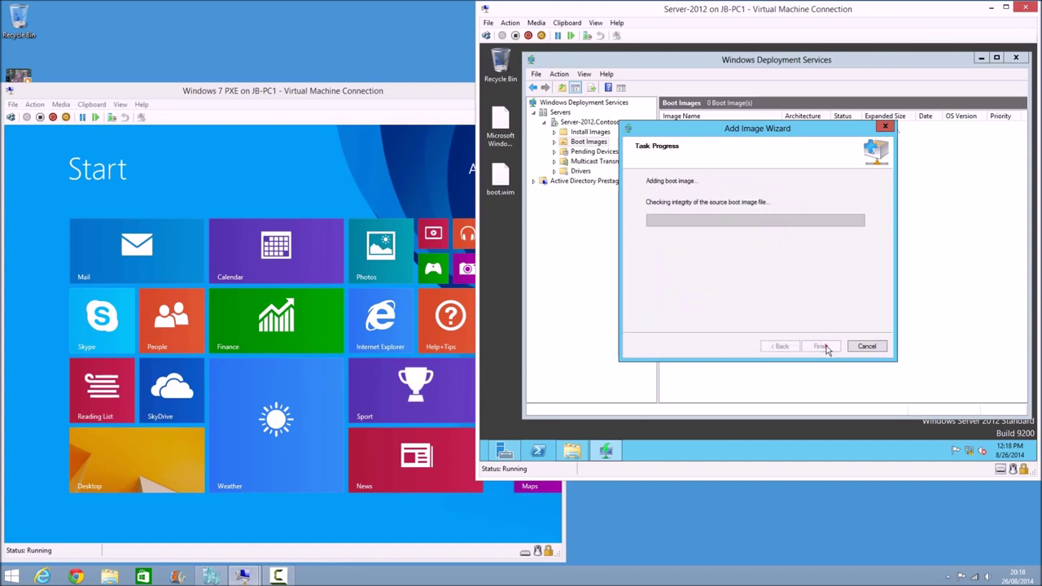
pyautogui.click(571, 452)
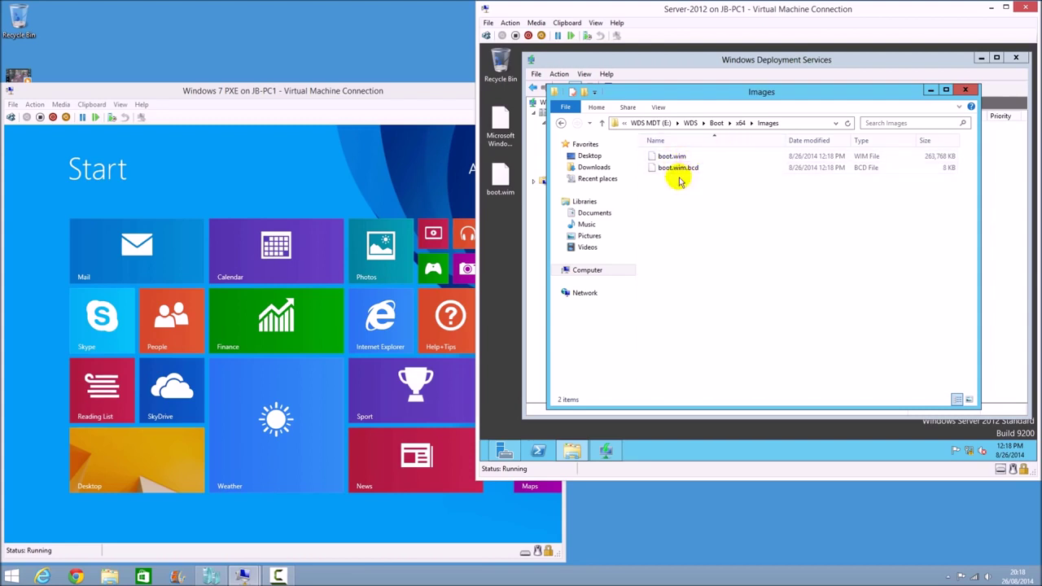
pyautogui.click(821, 346)
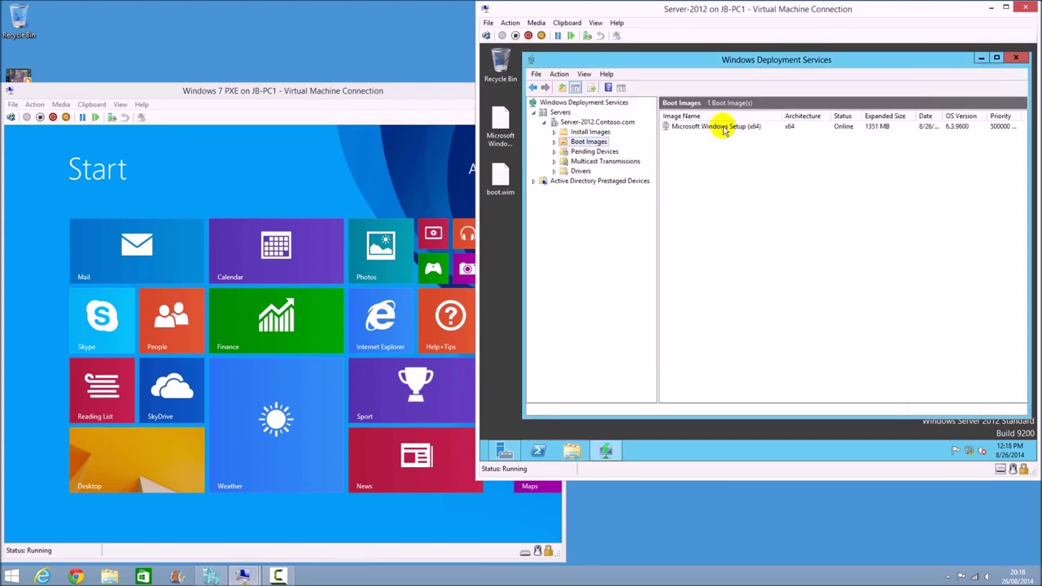
# Start a capture image from Setup (x64), naming and describing it Microsoft Windows Capture (x64)
pyautogui.rightClick(713, 129)
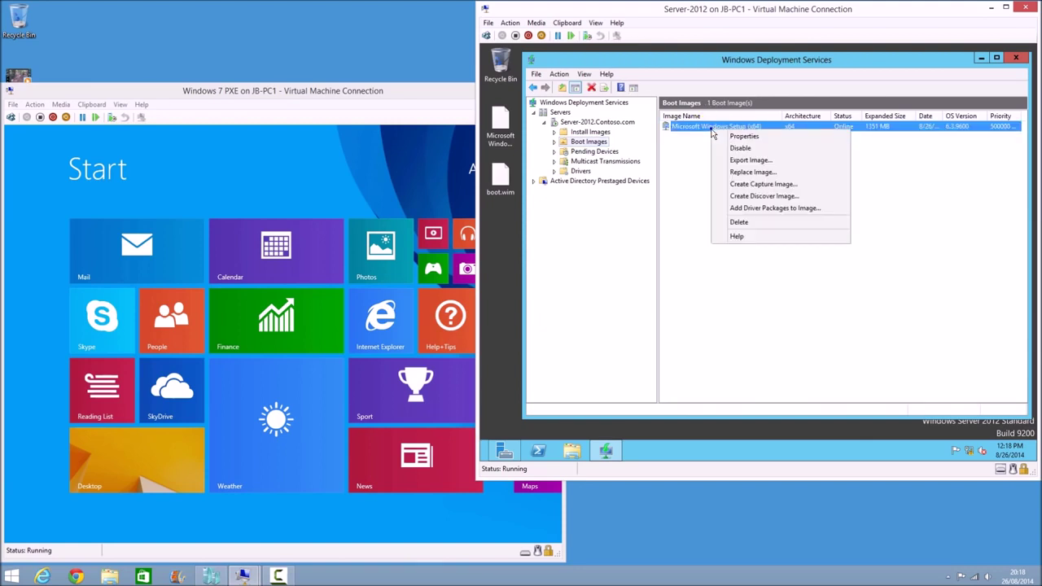
pyautogui.click(779, 187)
pyautogui.click(697, 216)
pyautogui.press('BackSpace')
pyautogui.press('BackSpace')
pyautogui.press('BackSpace')
pyautogui.press('BackSpace')
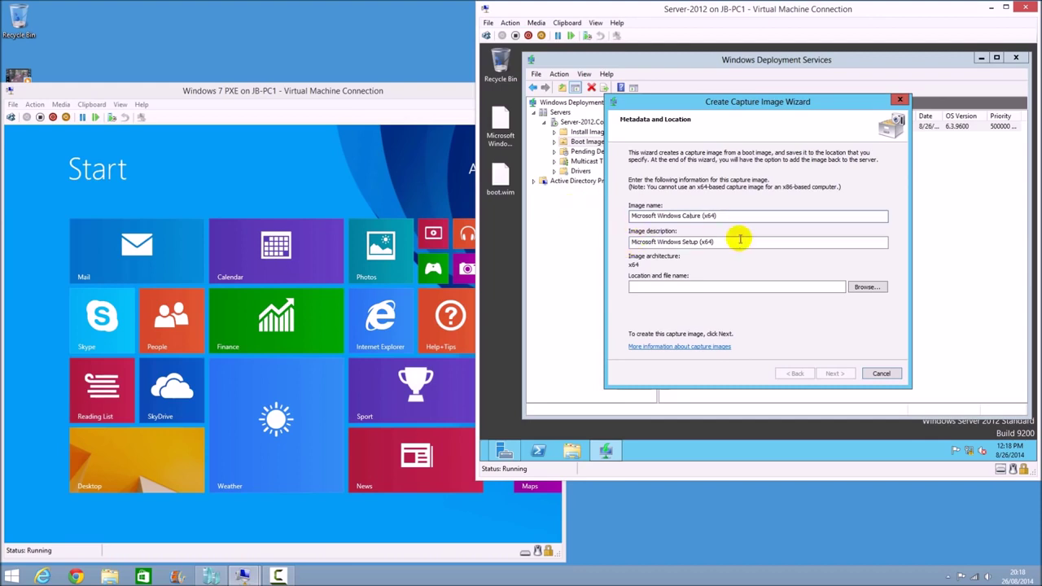
pyautogui.write('p')
pyautogui.moveTo(733, 218); pyautogui.dragTo(598, 224)
pyautogui.hotkey('ctrl', 'c')
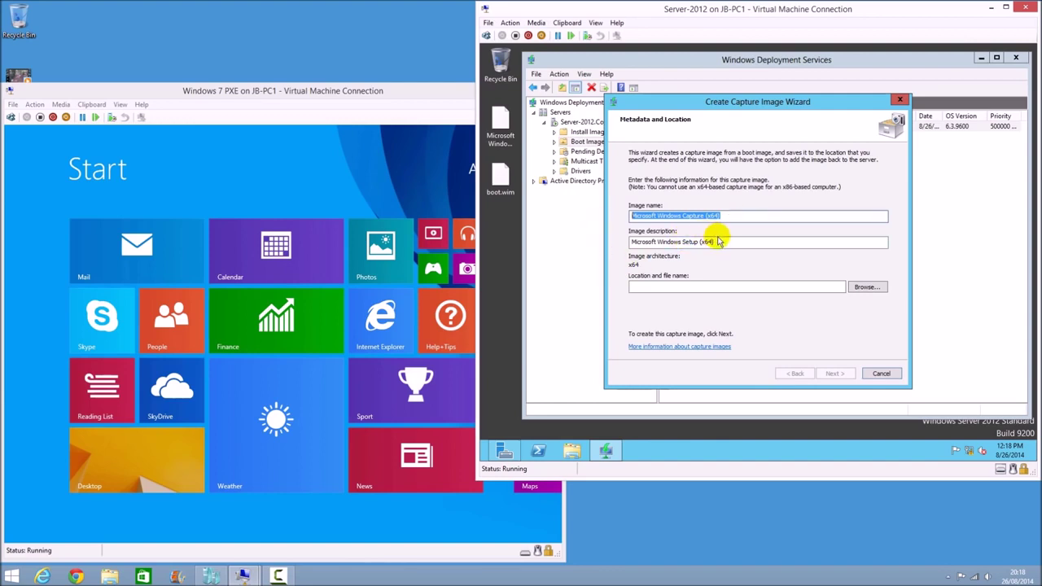
pyautogui.moveTo(720, 243); pyautogui.dragTo(635, 244)
pyautogui.hotkey('ctrl', 'v')
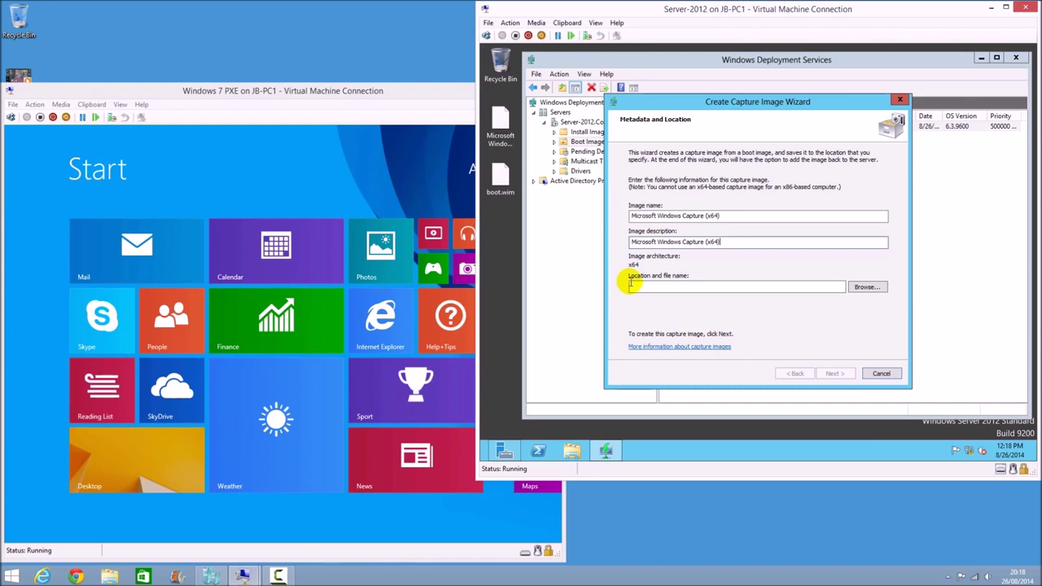
# Save the capture image as Microsoft Windows Capture (x64) in E:\WDS\Boot\x64\Images
pyautogui.click(864, 290)
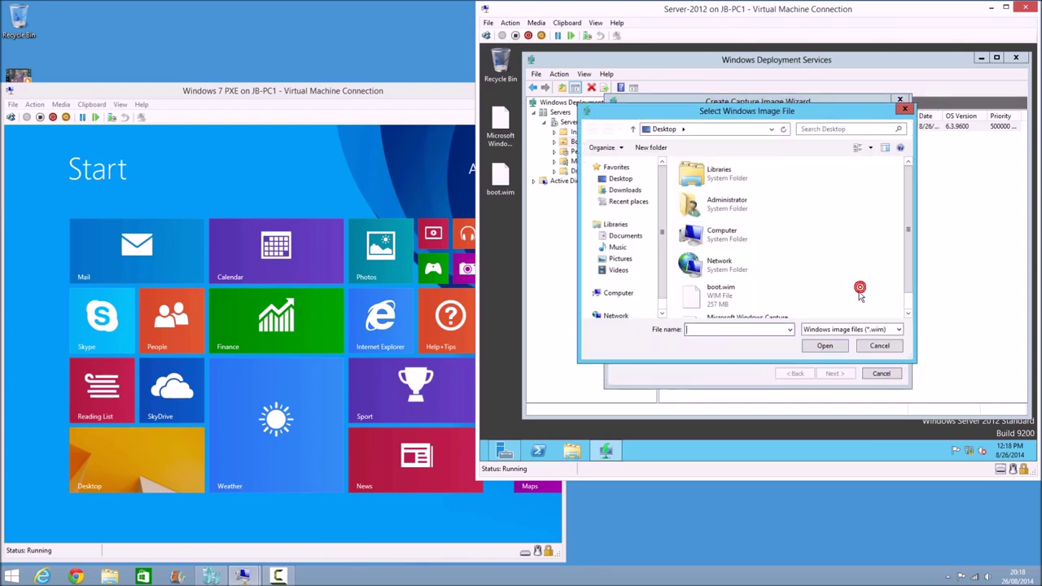
pyautogui.moveTo(904, 225); pyautogui.dragTo(908, 255)
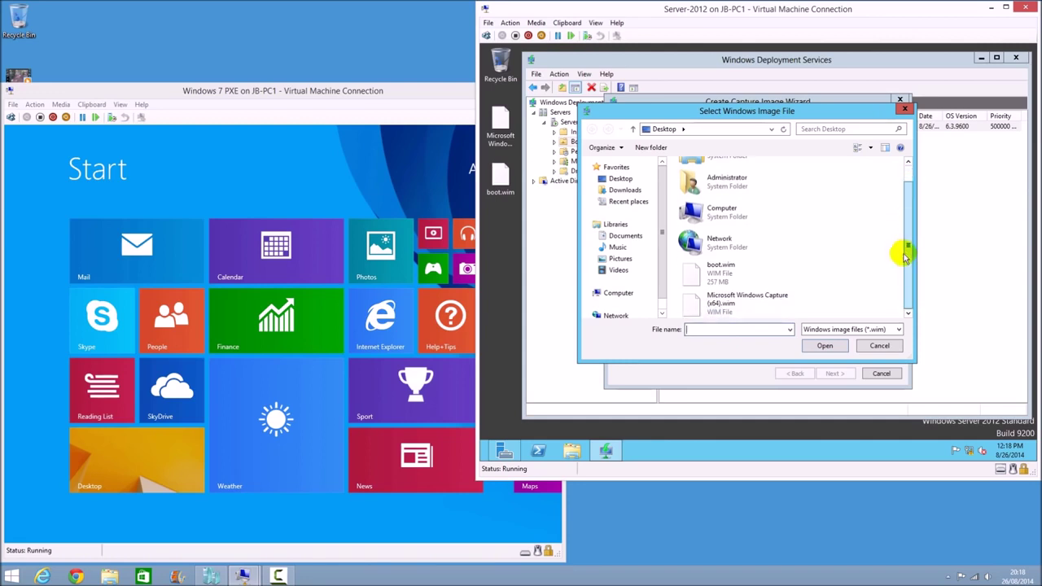
pyautogui.click(632, 292)
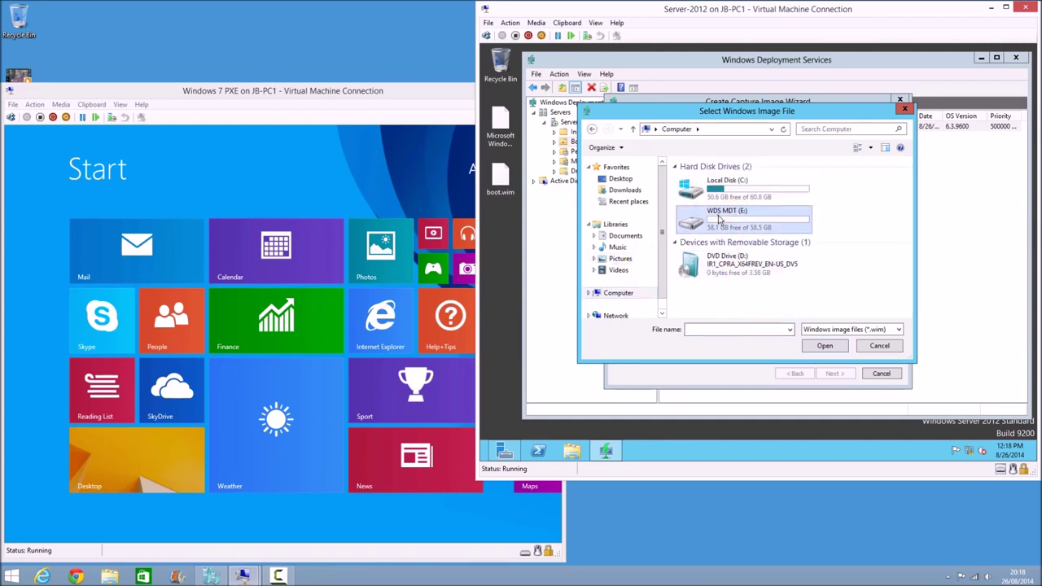
pyautogui.doubleClick(722, 216)
pyautogui.doubleClick(693, 181)
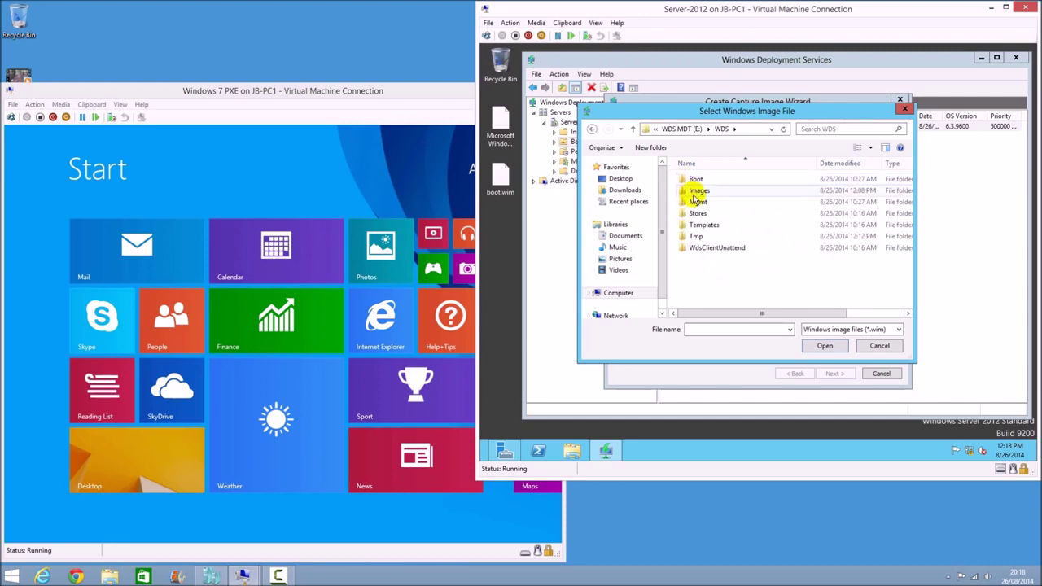
pyautogui.doubleClick(696, 189)
pyautogui.doubleClick(694, 213)
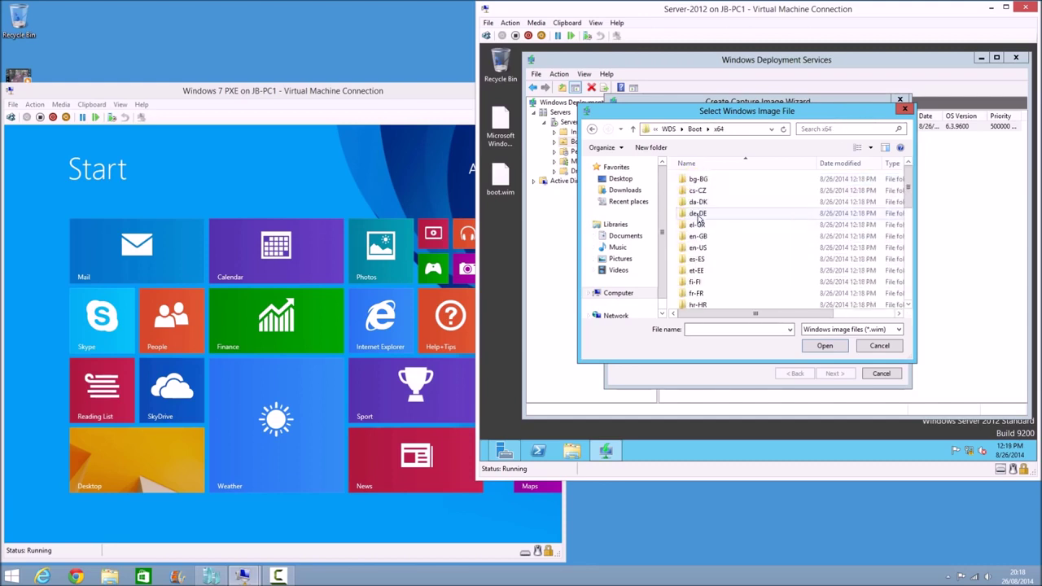
pyautogui.scroll(-3, 703, 261)
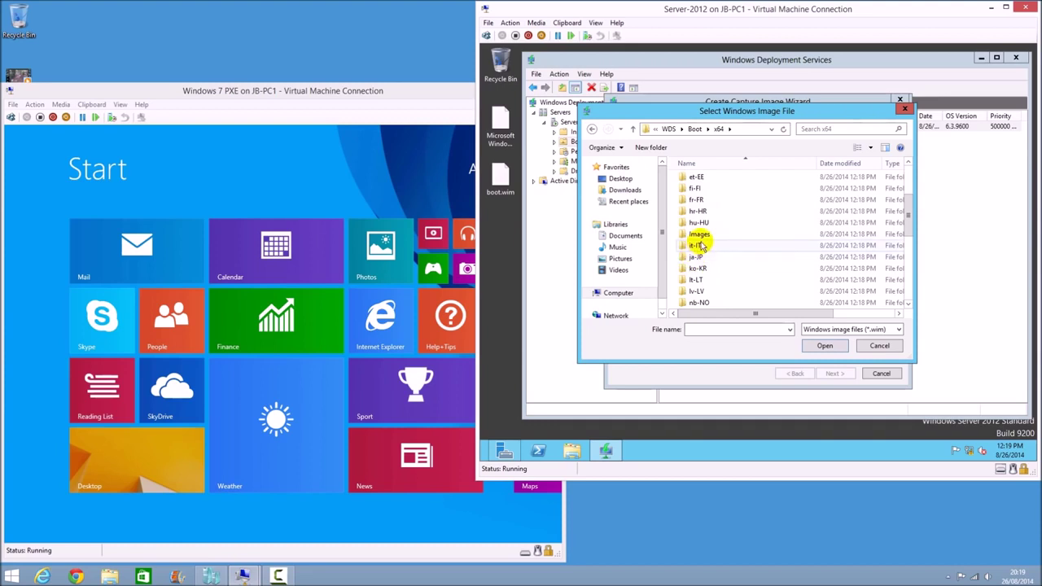
pyautogui.doubleClick(701, 234)
pyautogui.click(733, 329)
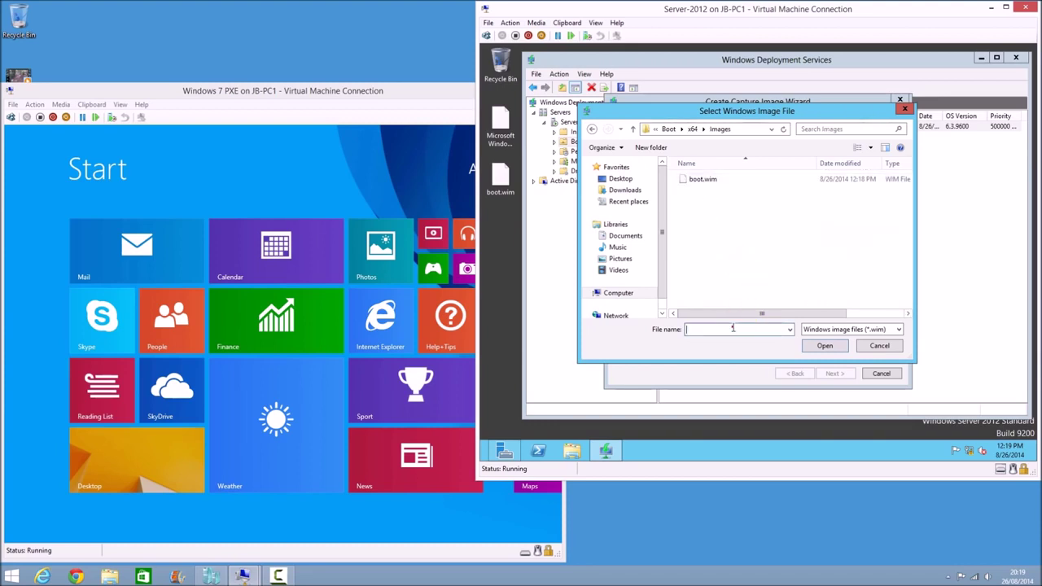
pyautogui.hotkey('ctrl', 'v')
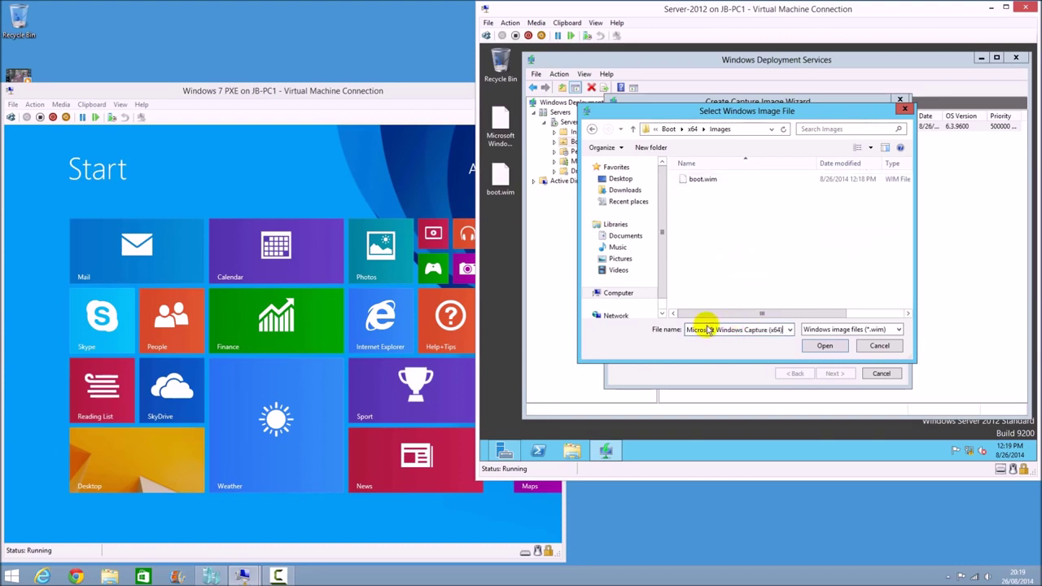
pyautogui.click(825, 345)
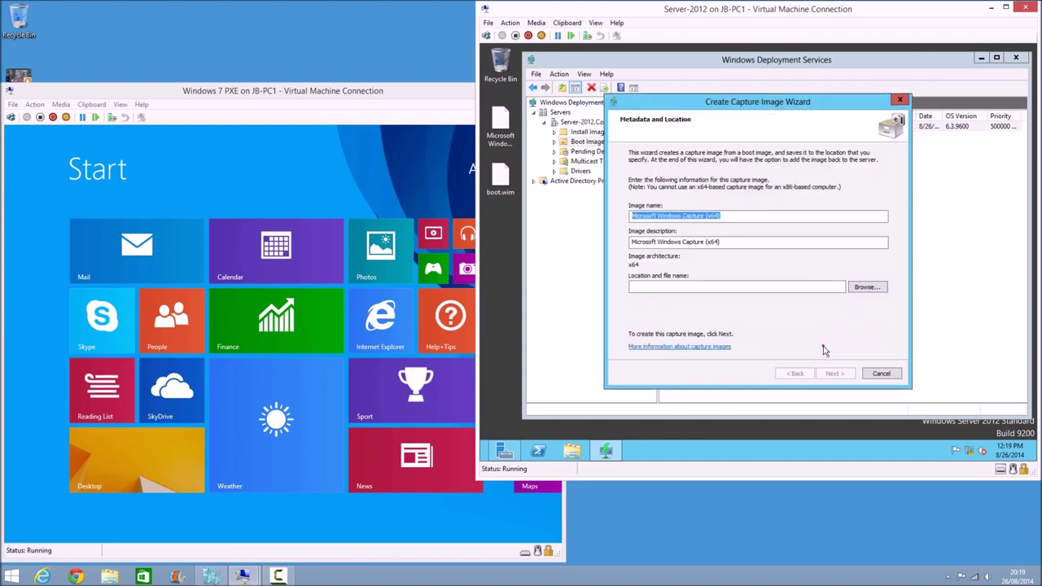
# Build the Microsoft Windows Capture (x64) image and wait until it completes
pyautogui.click(834, 374)
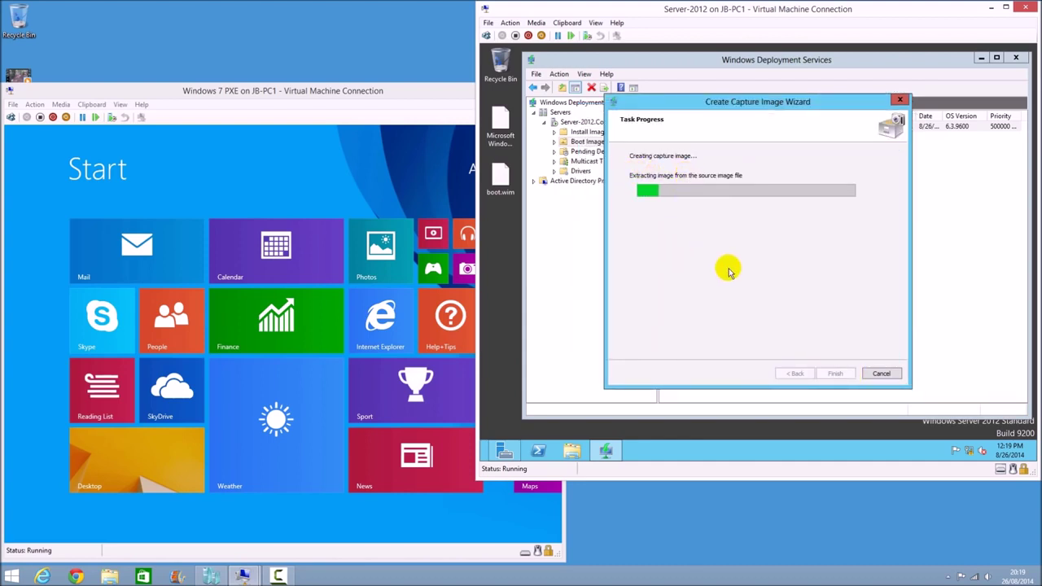
pyautogui.moveTo(840, 106); pyautogui.dragTo(827, 202)
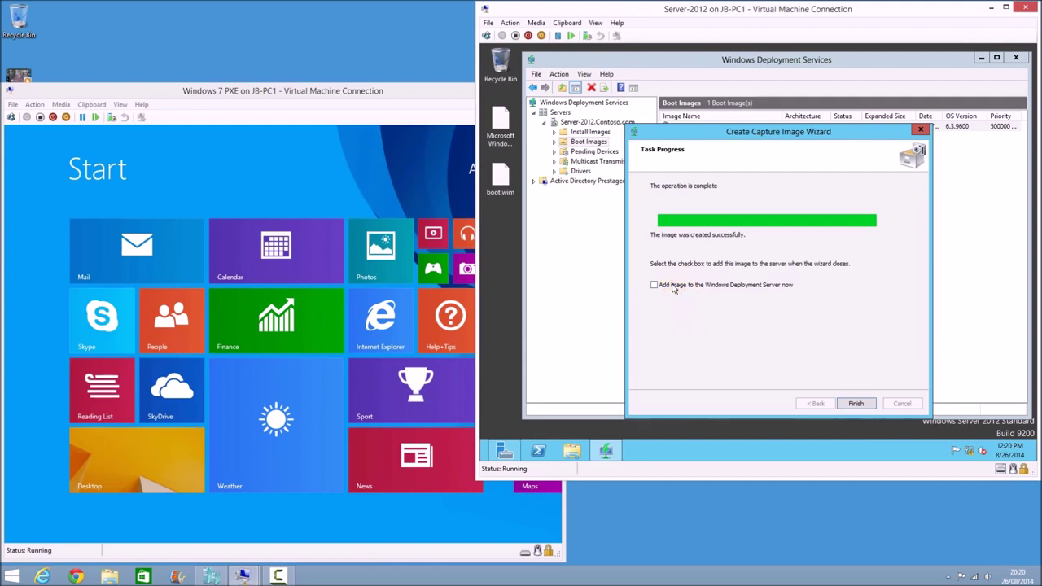
# Add the capture image to the server with its default name and description
pyautogui.click(847, 401)
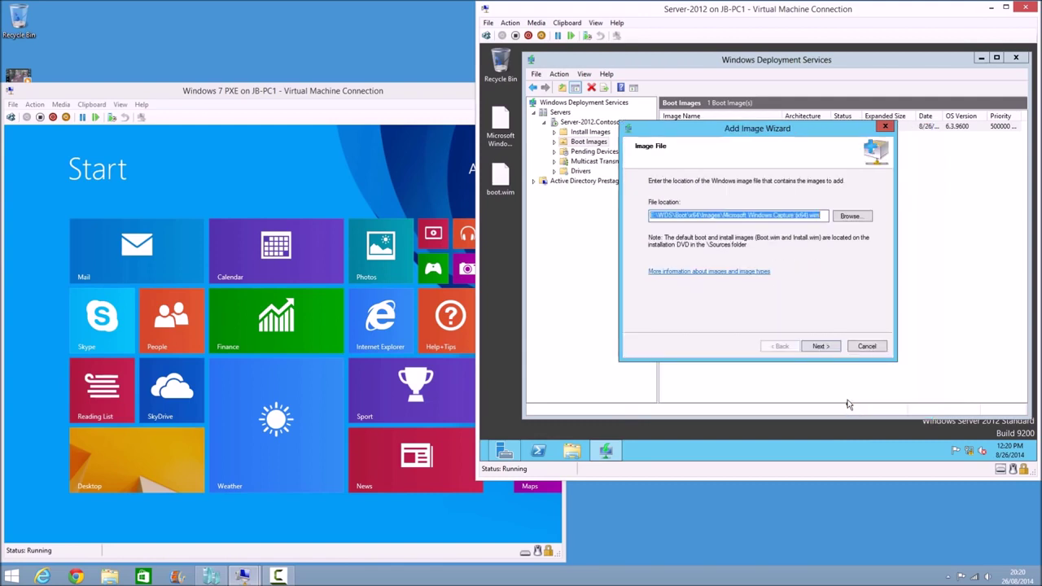
pyautogui.click(821, 346)
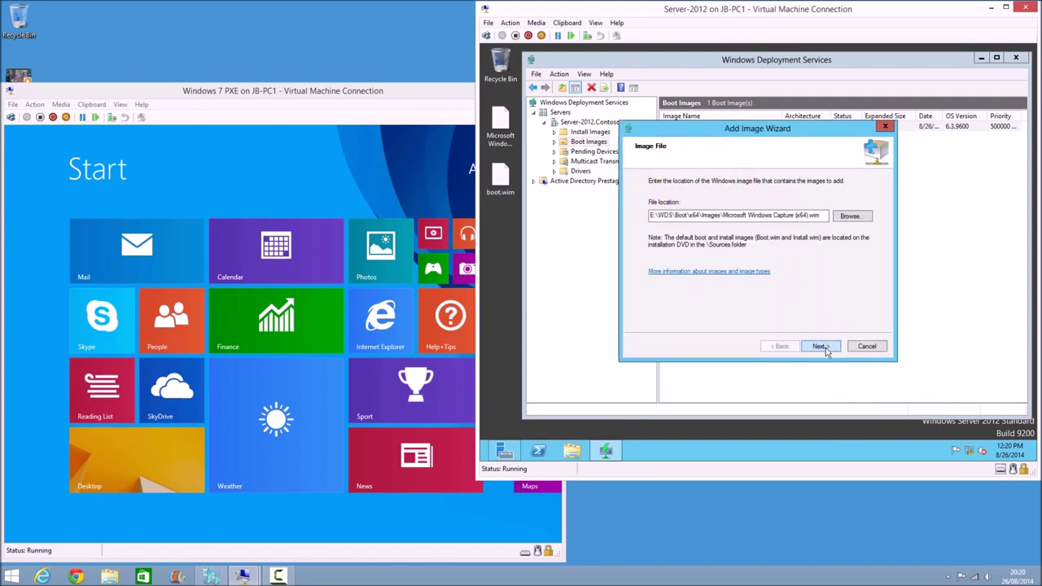
pyautogui.click(822, 347)
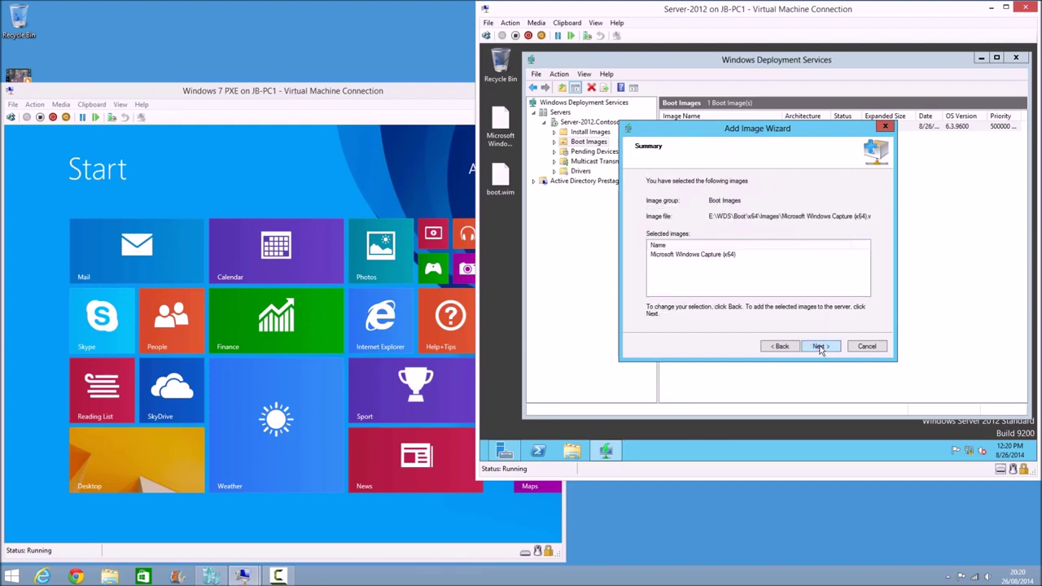
pyautogui.click(821, 347)
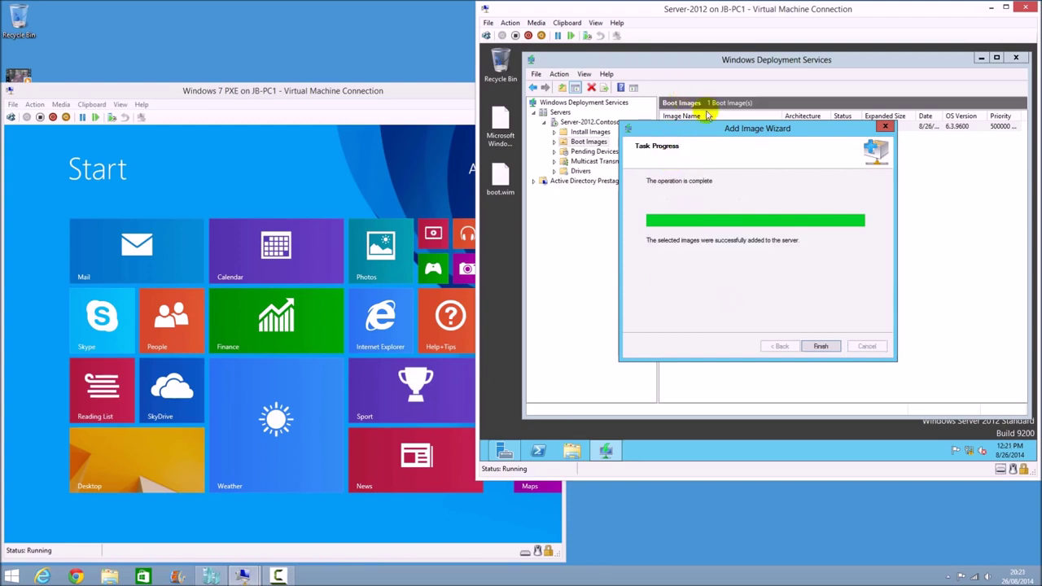
pyautogui.click(821, 346)
# Review the Setup (x64) and Capture (x64) entries in the Boot Images list
pyautogui.click(727, 127)
pyautogui.click(735, 138)
pyautogui.click(776, 181)
pyautogui.click(747, 136)
pyautogui.click(705, 261)
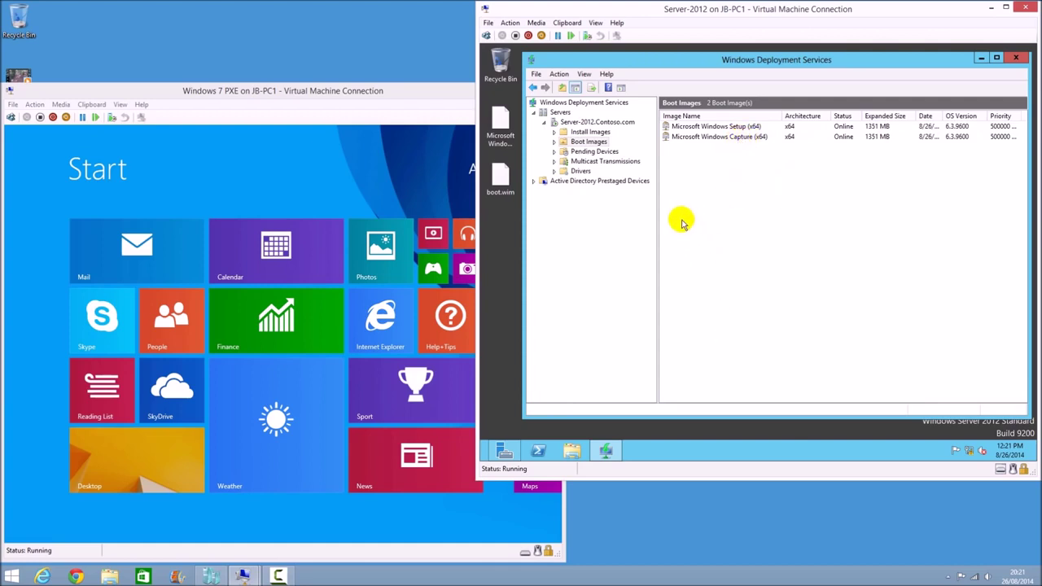
# Check and dismiss the Windows 7 client's notifications, then return to the server's WDS console
pyautogui.click(336, 94)
pyautogui.click(140, 468)
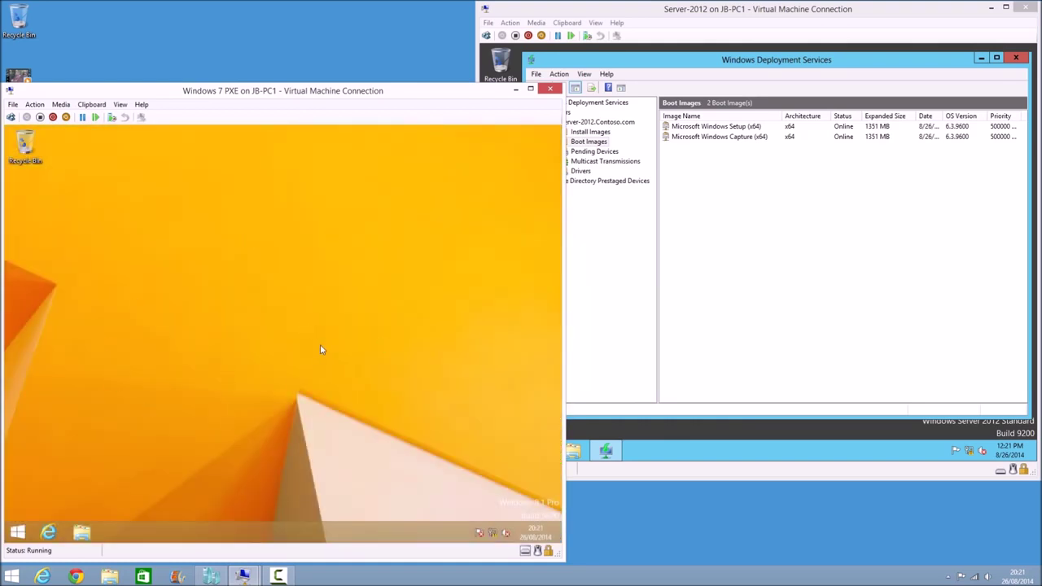
pyautogui.click(479, 533)
pyautogui.click(283, 373)
pyautogui.click(684, 226)
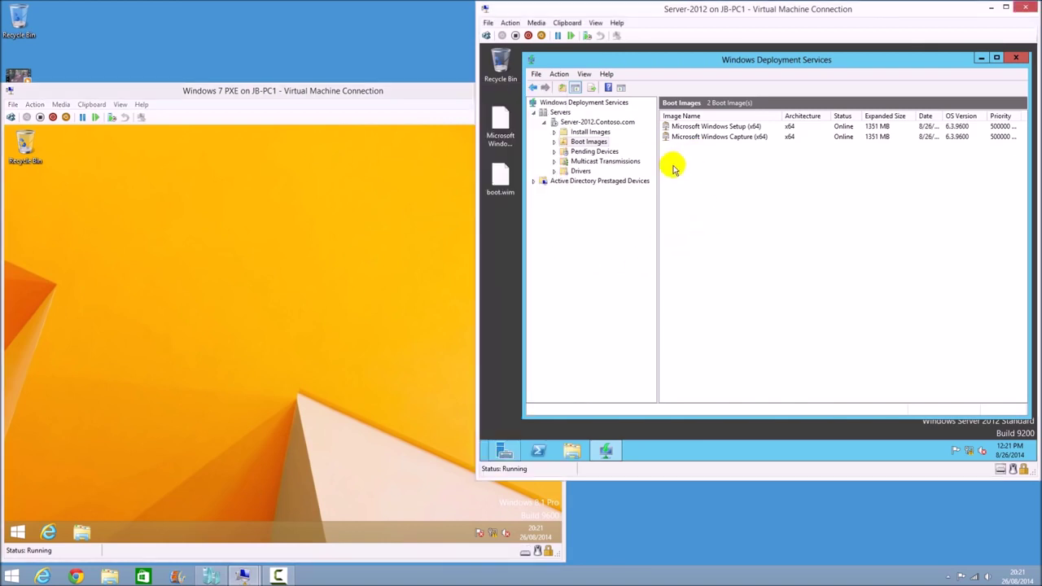
# Add an install image group named 'Windows 8 Images'
pyautogui.click(589, 133)
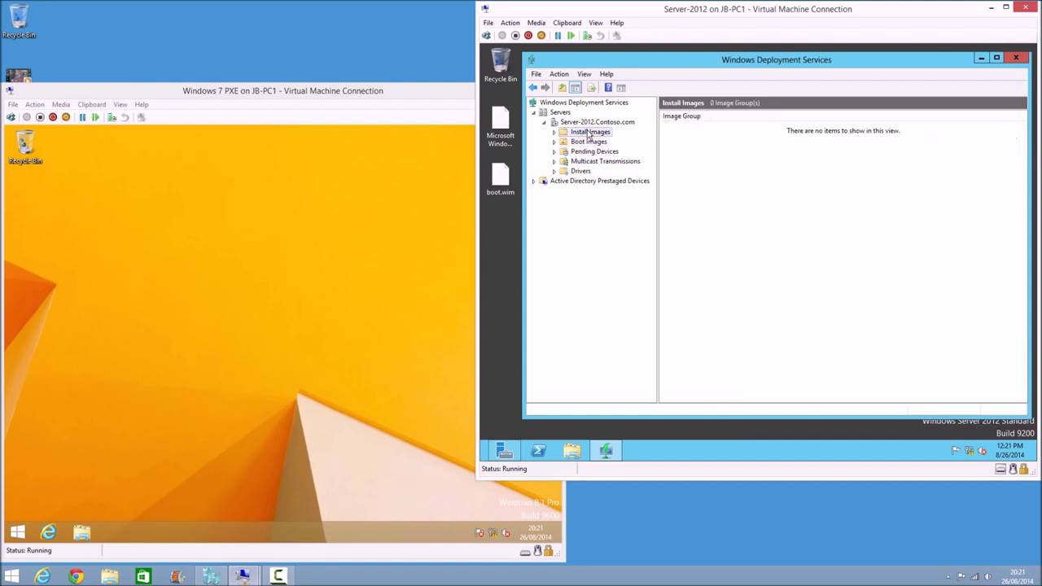
pyautogui.rightClick(578, 134)
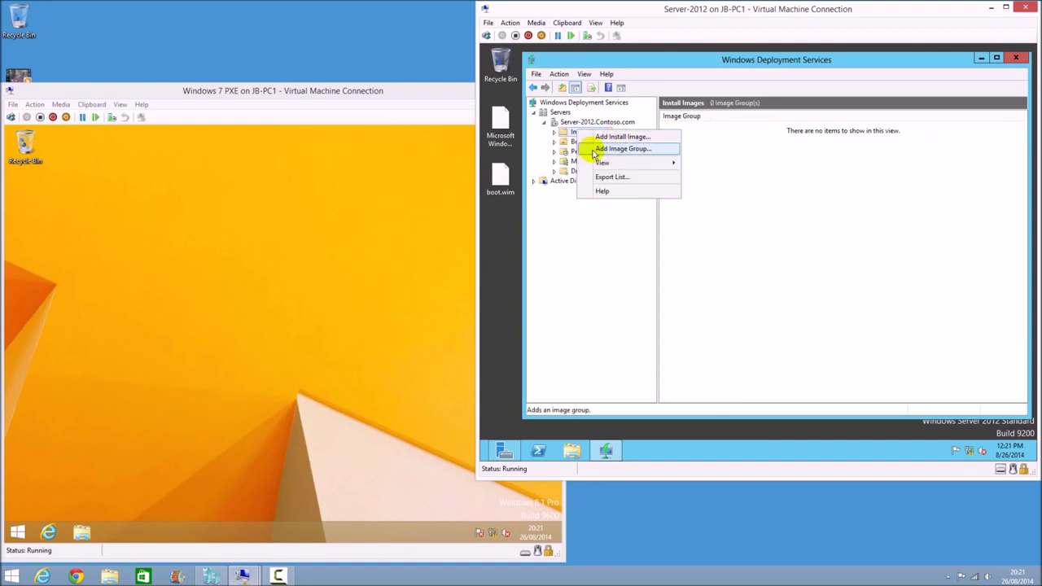
pyautogui.click(623, 149)
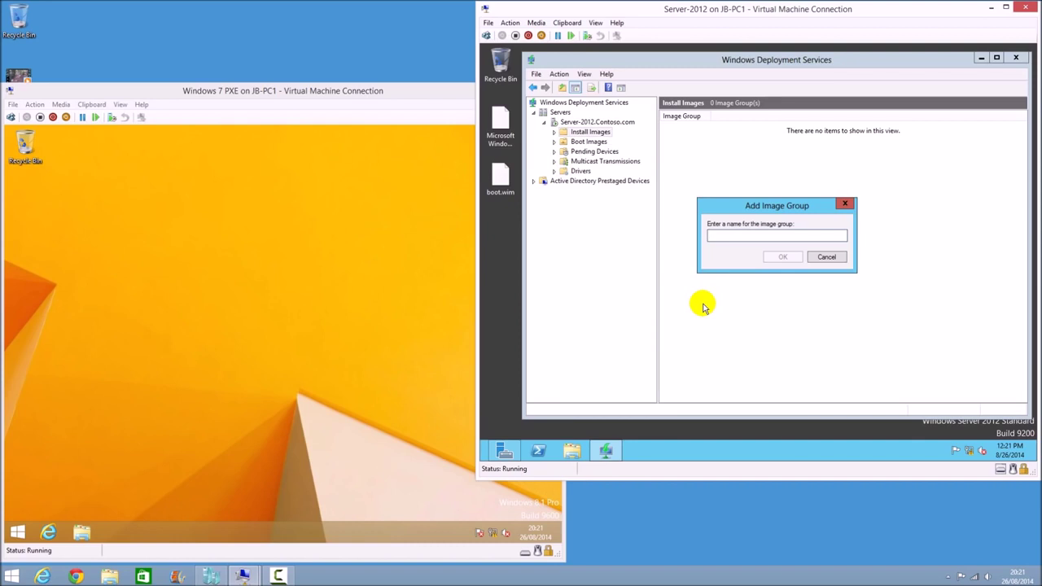
pyautogui.write('Windows 8 IMages')
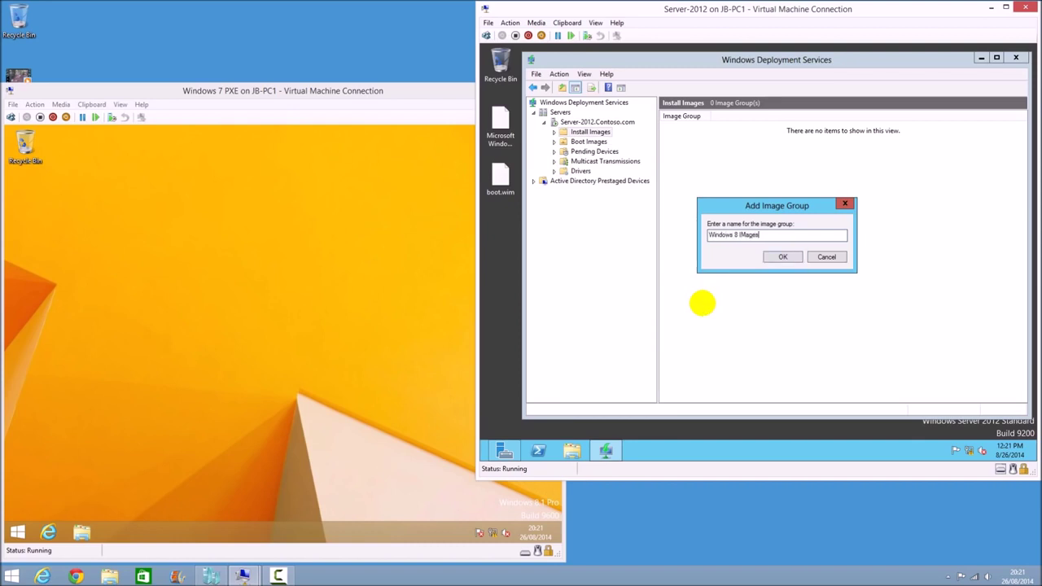
pyautogui.press('BackSpace')
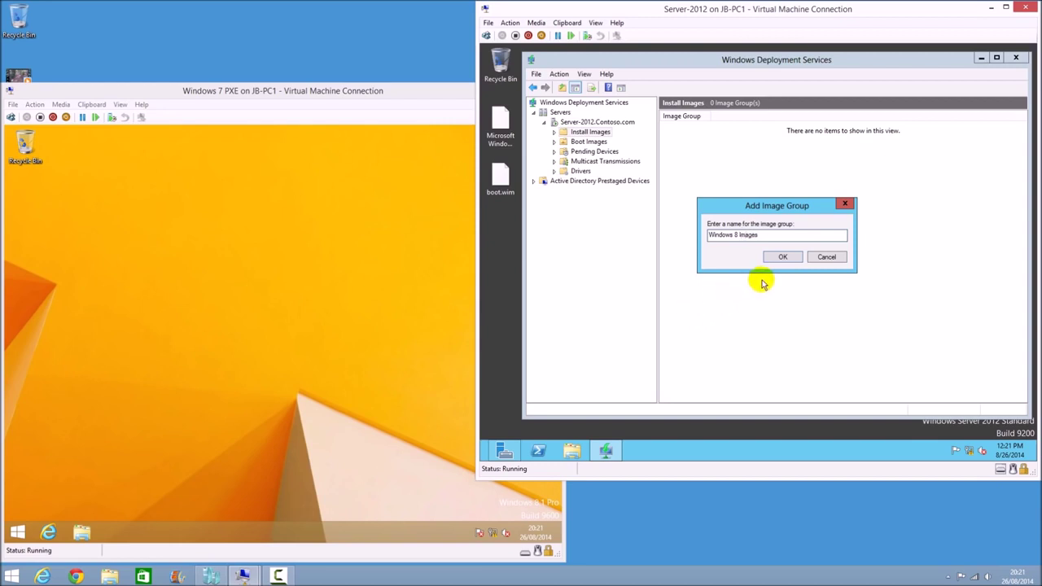
pyautogui.click(780, 257)
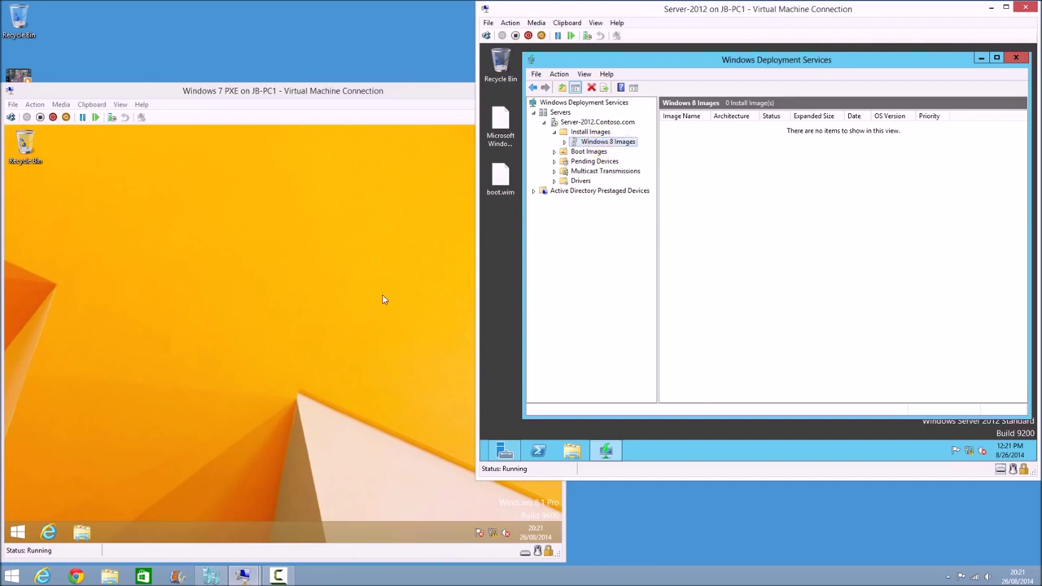
# On Server-2012, select the Drivers node to list All Packages and DriverGroup1
pyautogui.click(299, 304)
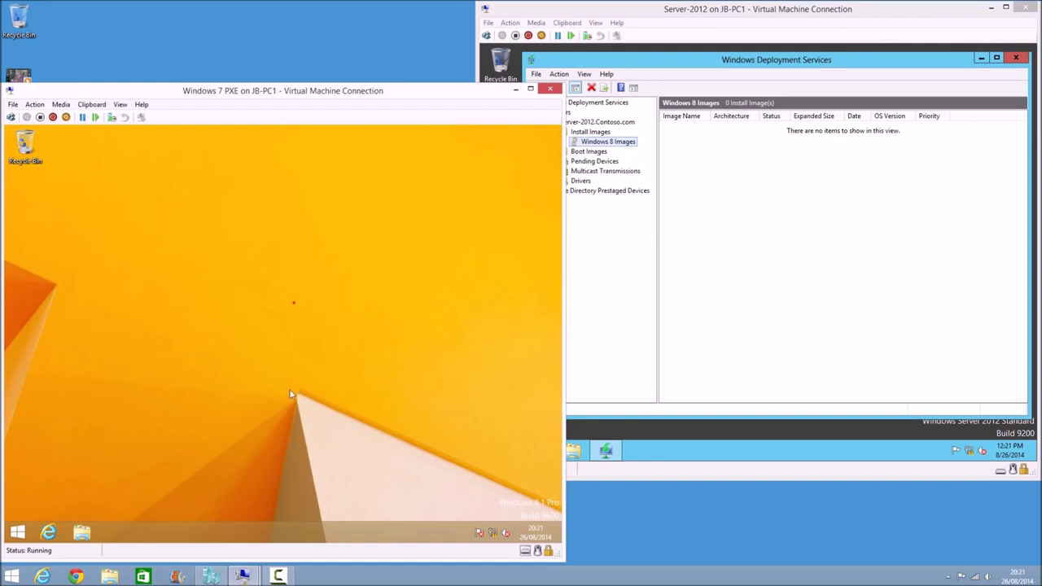
pyautogui.click(613, 229)
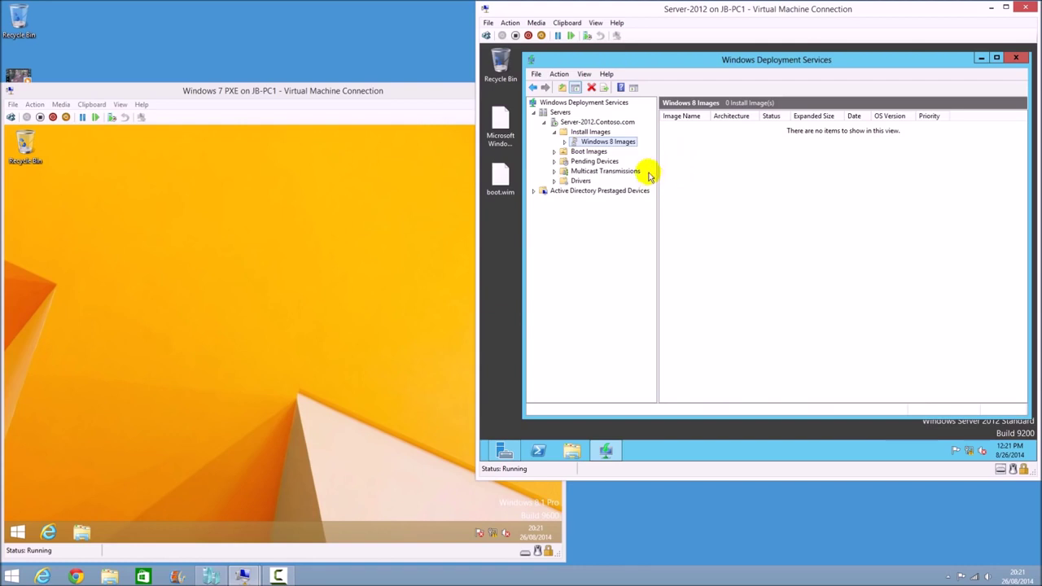
pyautogui.click(580, 181)
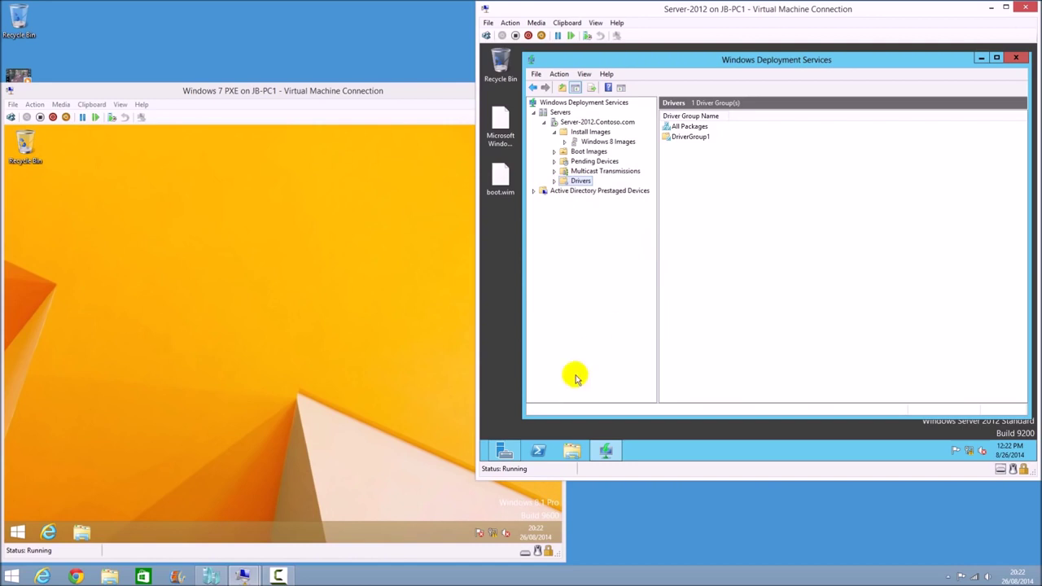
# Start Add Driver Package from a folder, cancel the browse and wizard, then open DriverGroup1 (0 packages)
pyautogui.rightClick(576, 184)
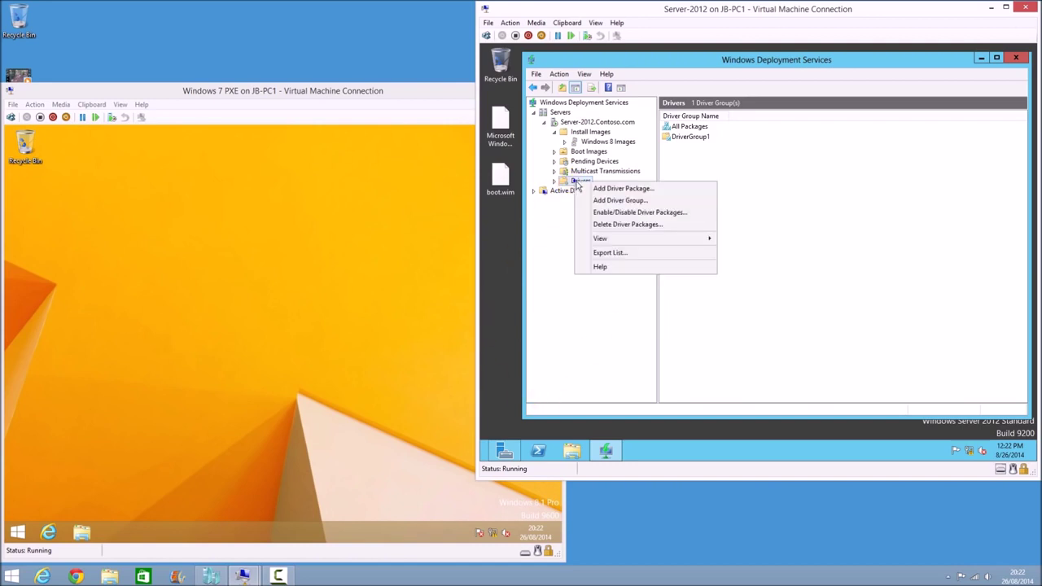
pyautogui.click(619, 189)
pyautogui.click(673, 227)
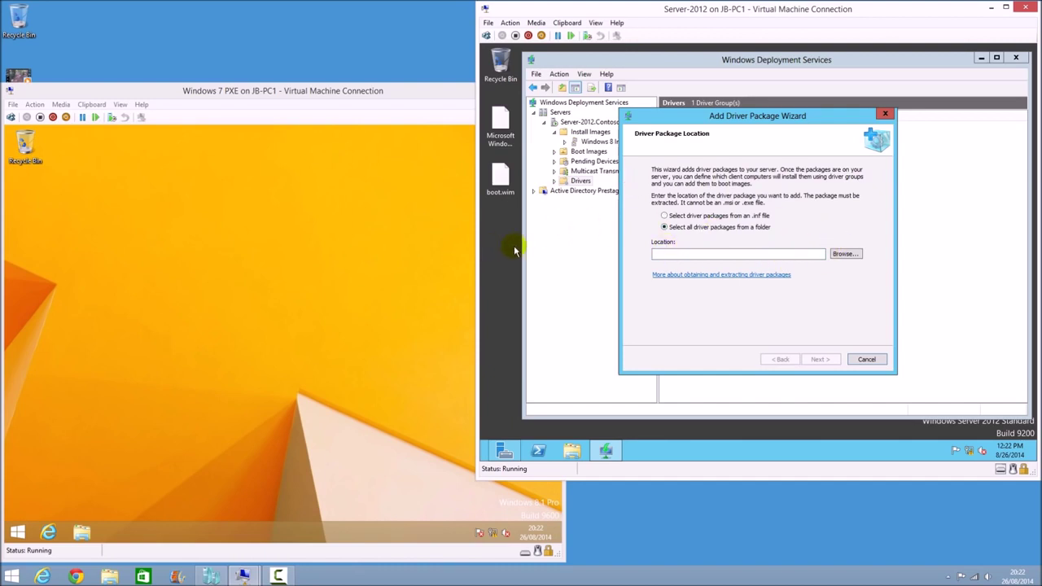
pyautogui.click(846, 254)
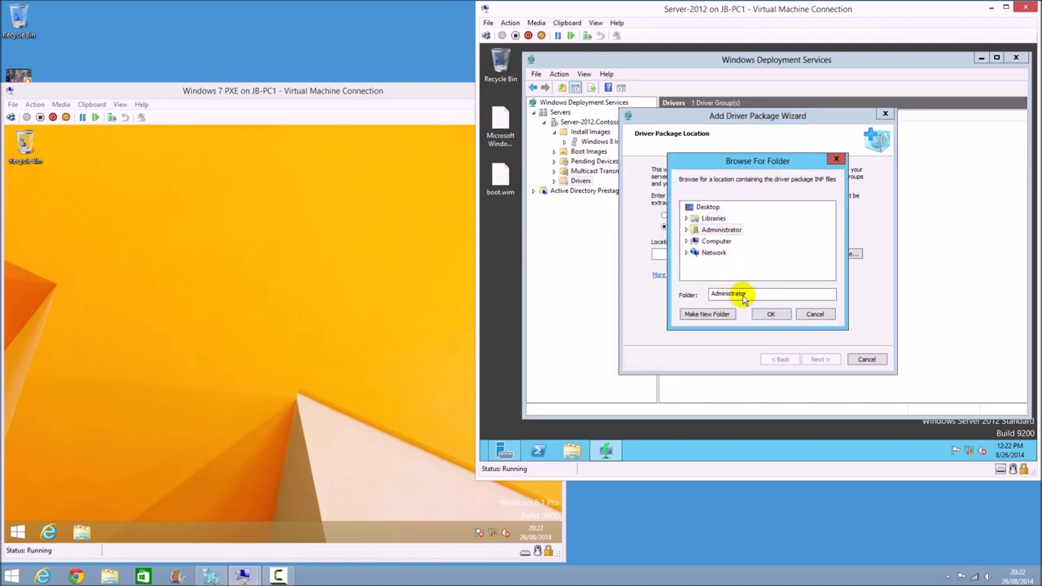
pyautogui.click(814, 315)
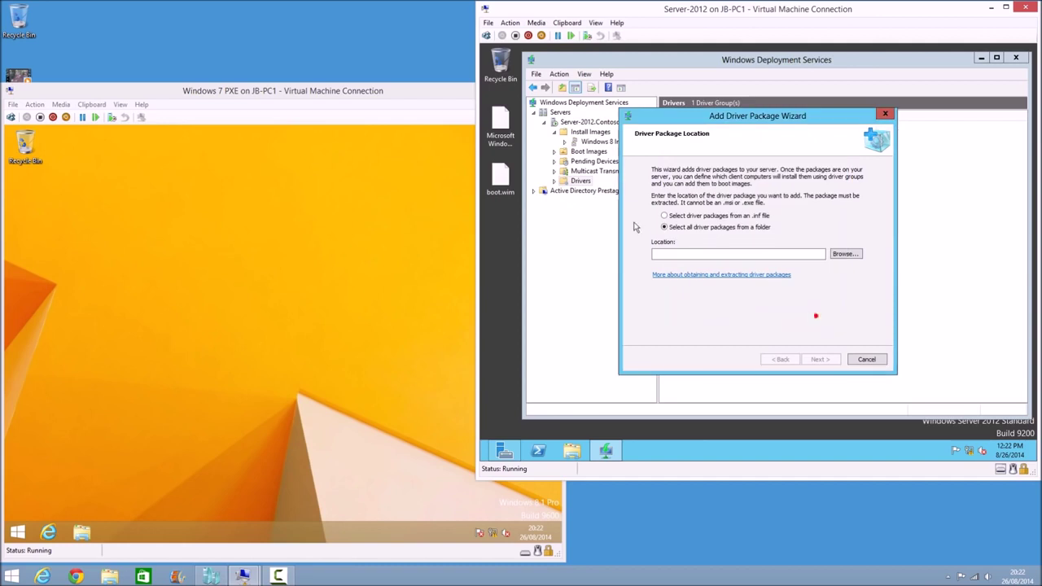
pyautogui.click(867, 359)
pyautogui.click(770, 269)
pyautogui.doubleClick(690, 137)
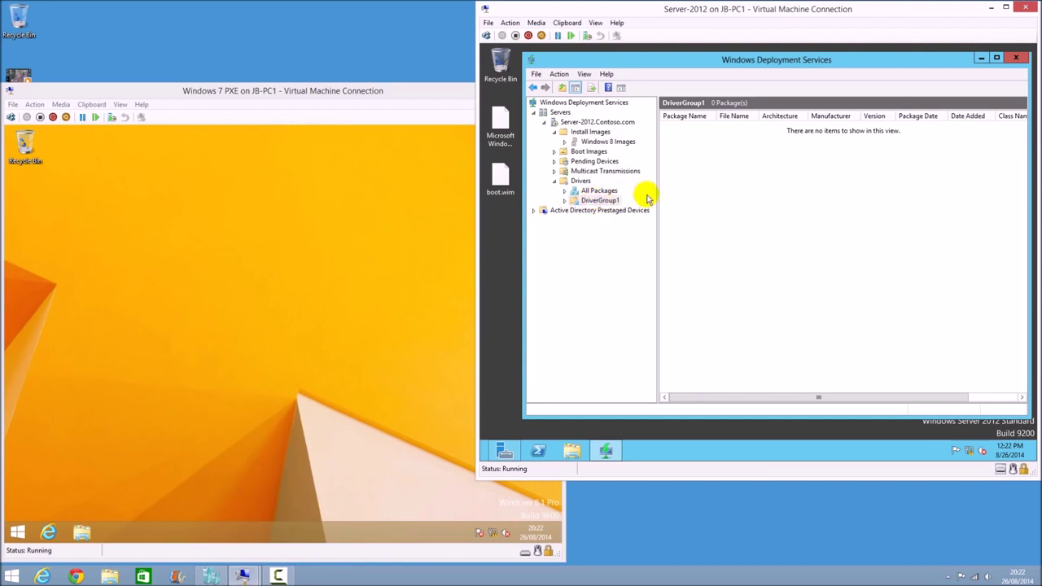
# Select Boot Images to list Microsoft Windows Setup (x64) and Microsoft Windows Capture (x64)
pyautogui.click(583, 151)
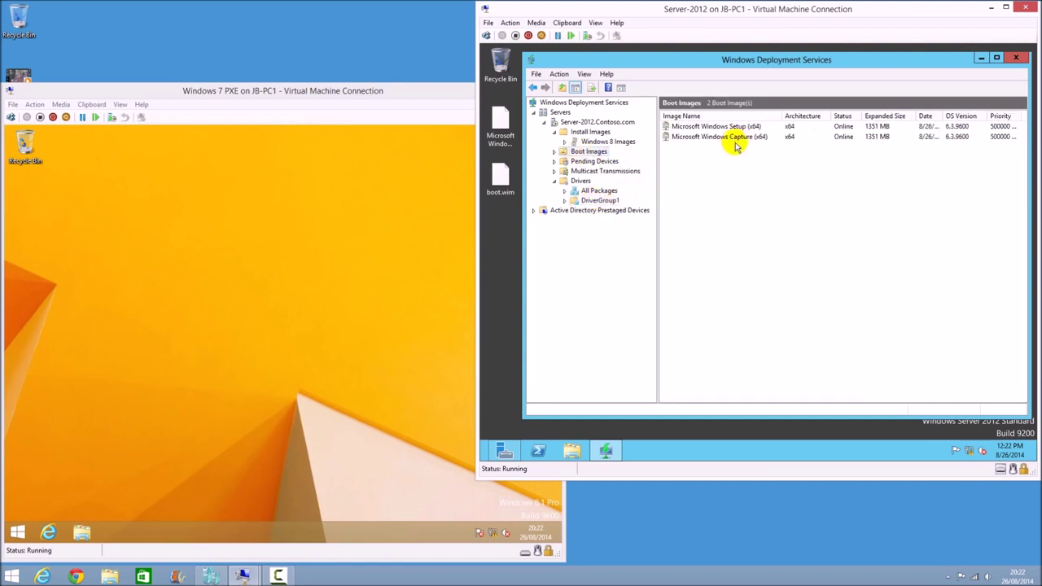
pyautogui.click(317, 272)
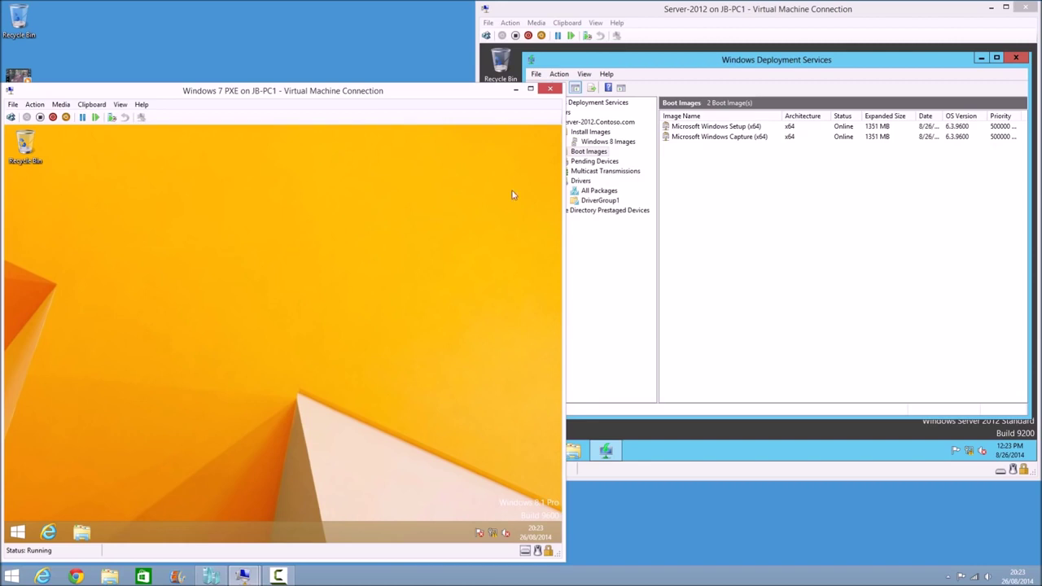
# Try adding driver packages to Microsoft Windows Setup (x64), search, then cancel the wizard
pyautogui.click(720, 136)
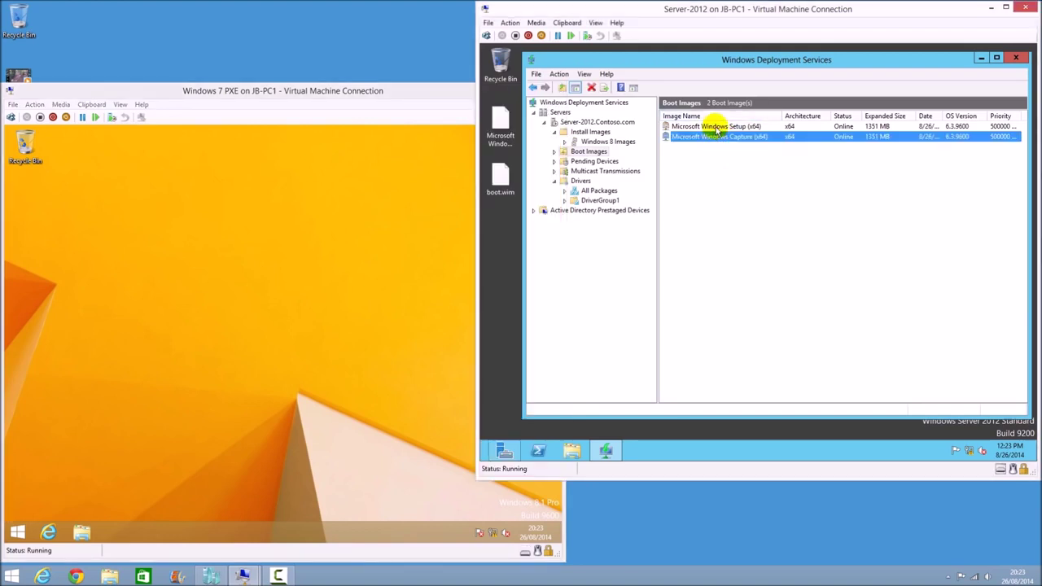
pyautogui.rightClick(718, 130)
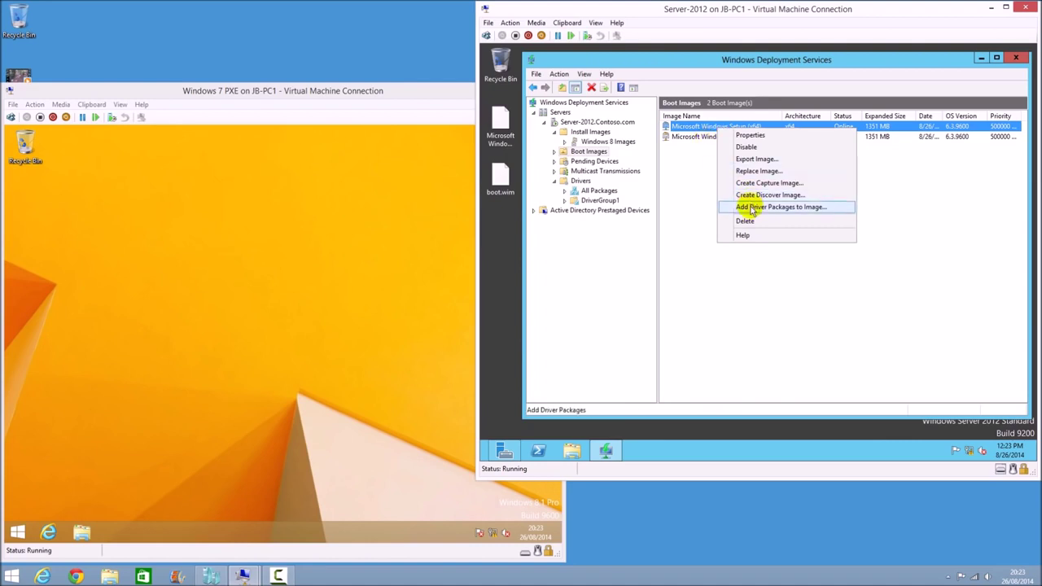
pyautogui.click(816, 209)
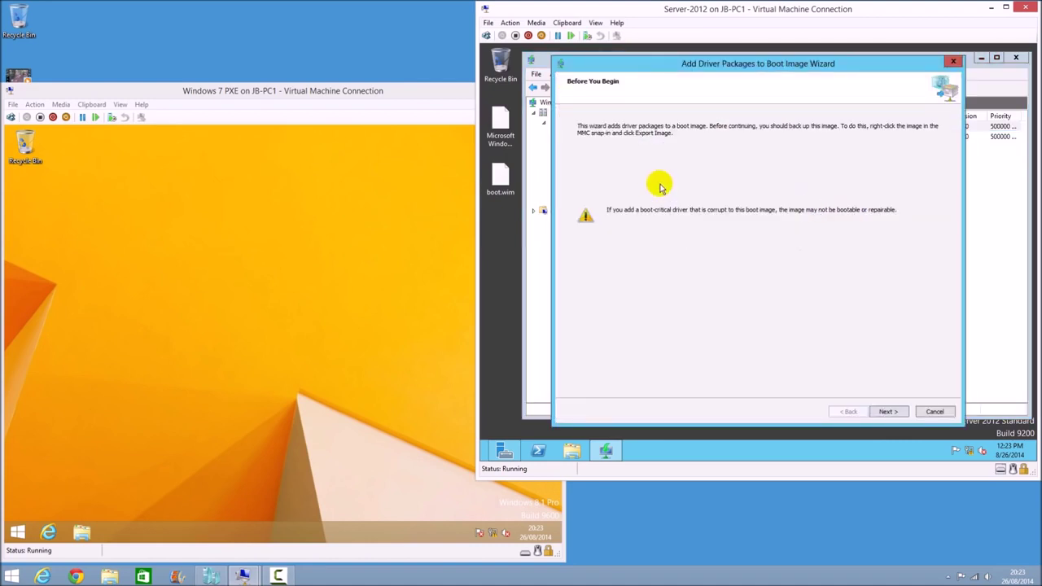
pyautogui.click(904, 416)
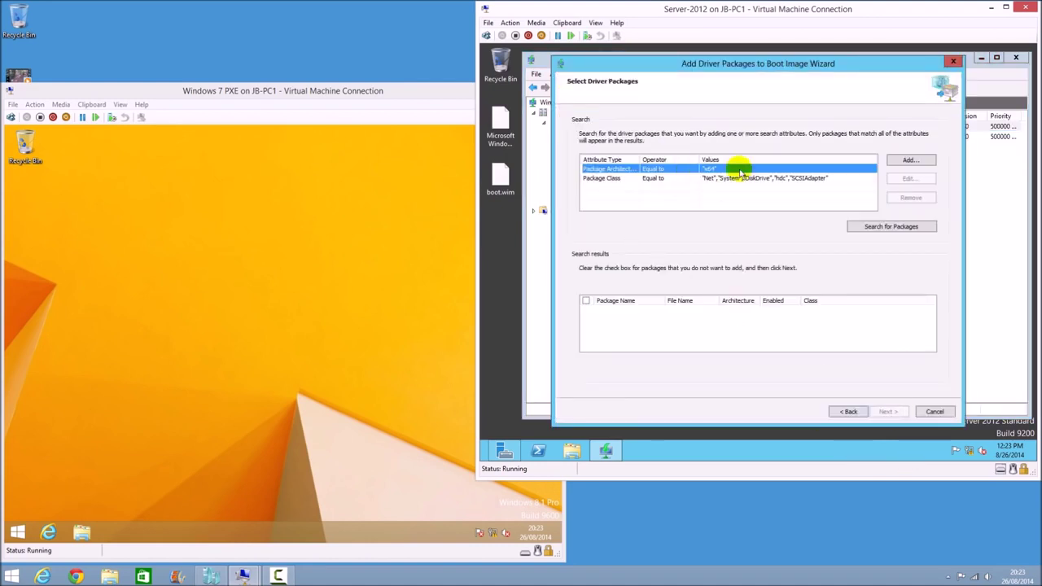
pyautogui.click(884, 230)
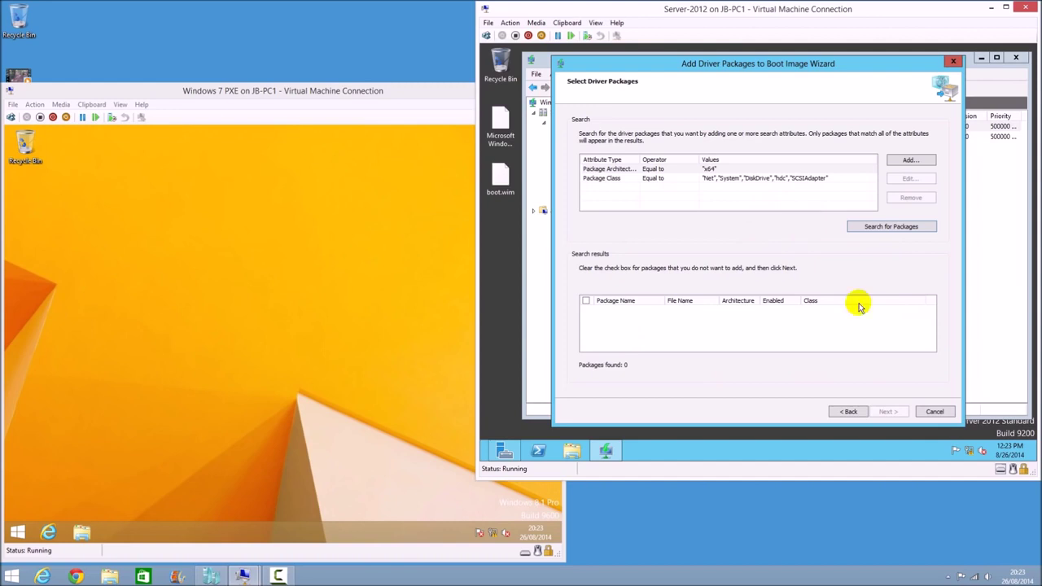
pyautogui.click(934, 413)
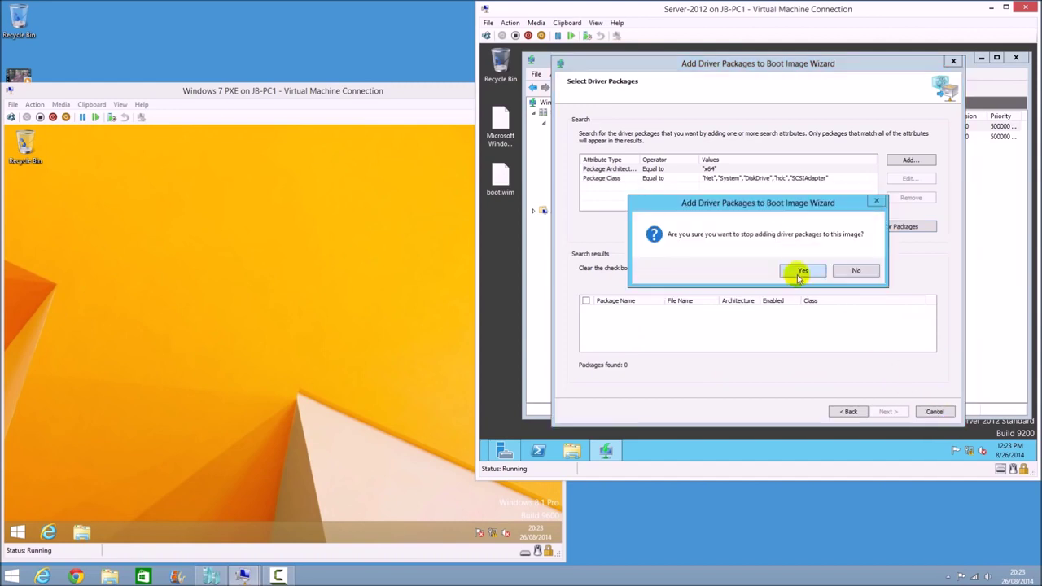
pyautogui.click(791, 273)
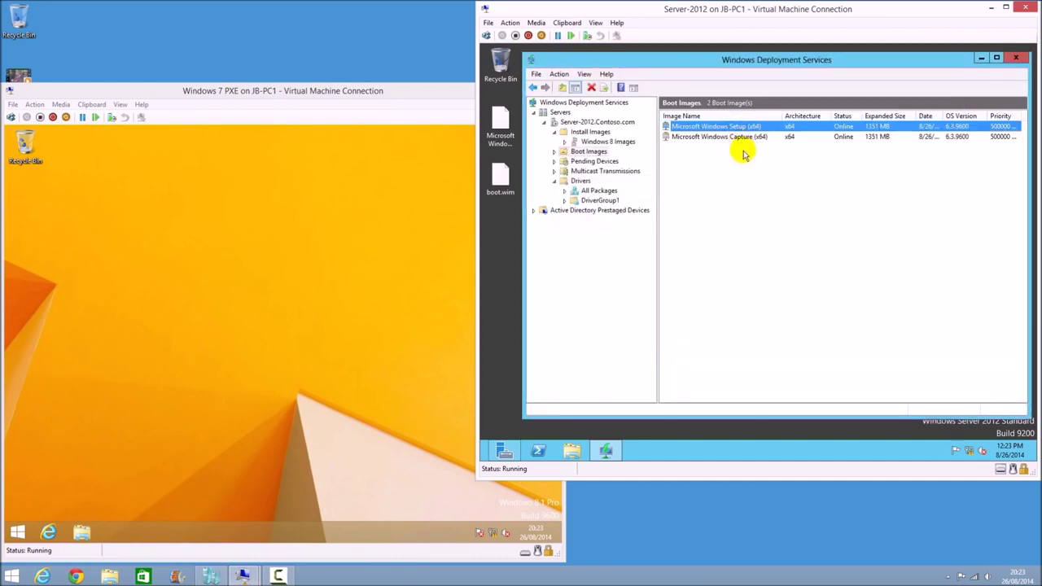
# Open the empty Windows 8 Images install image group
pyautogui.click(708, 272)
pyautogui.click(590, 132)
pyautogui.click(603, 141)
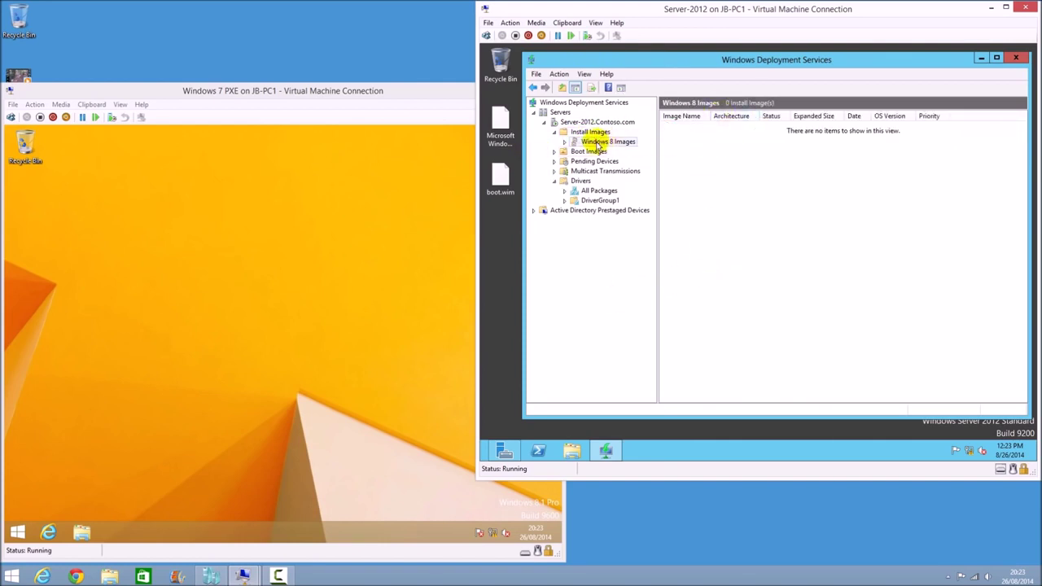
pyautogui.click(328, 326)
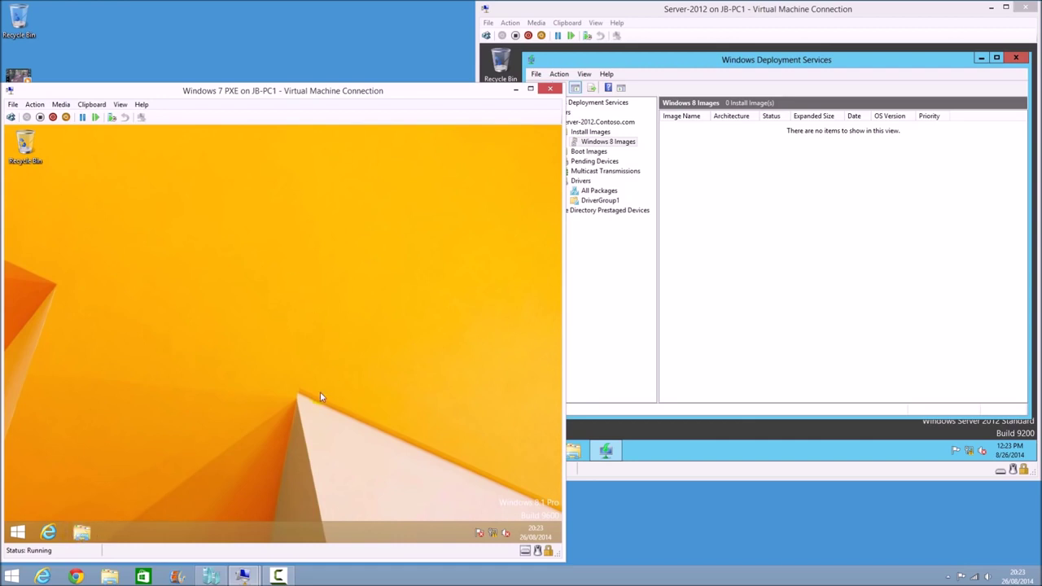
# Open File Explorer at This PC and go into Local Disk (C:) > Windows
pyautogui.click(82, 533)
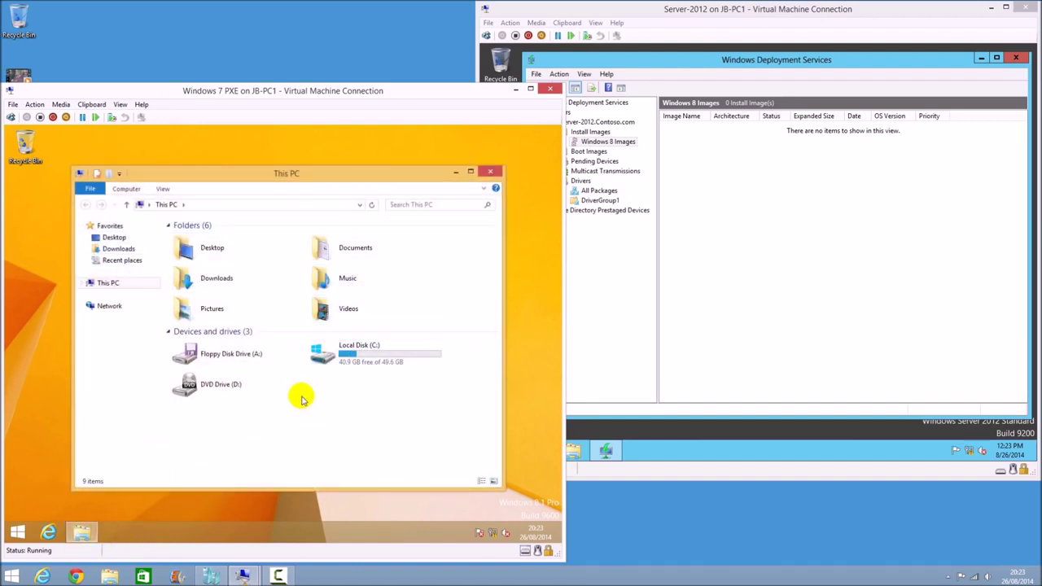
pyautogui.click(111, 249)
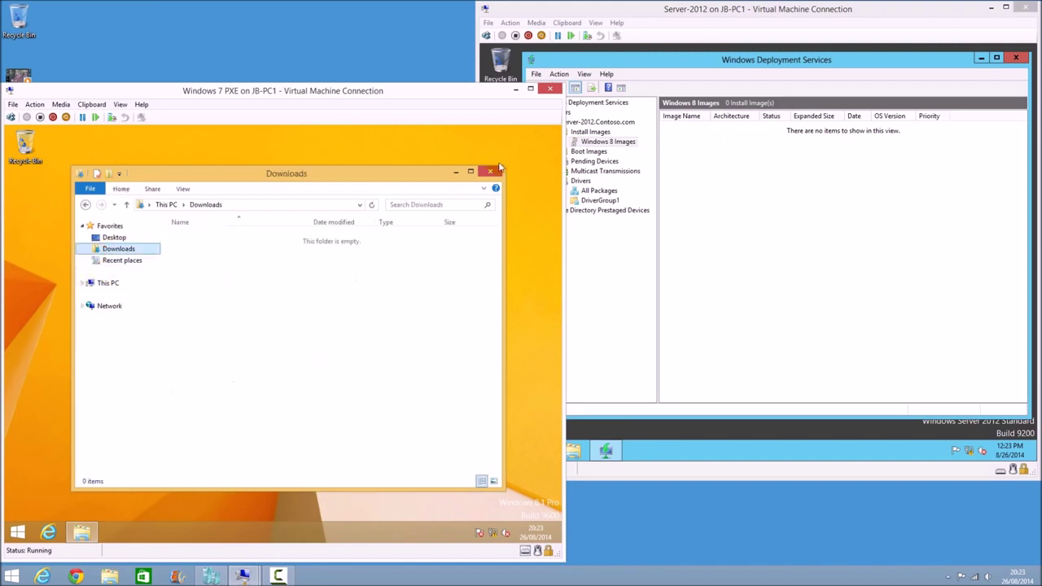
pyautogui.click(491, 173)
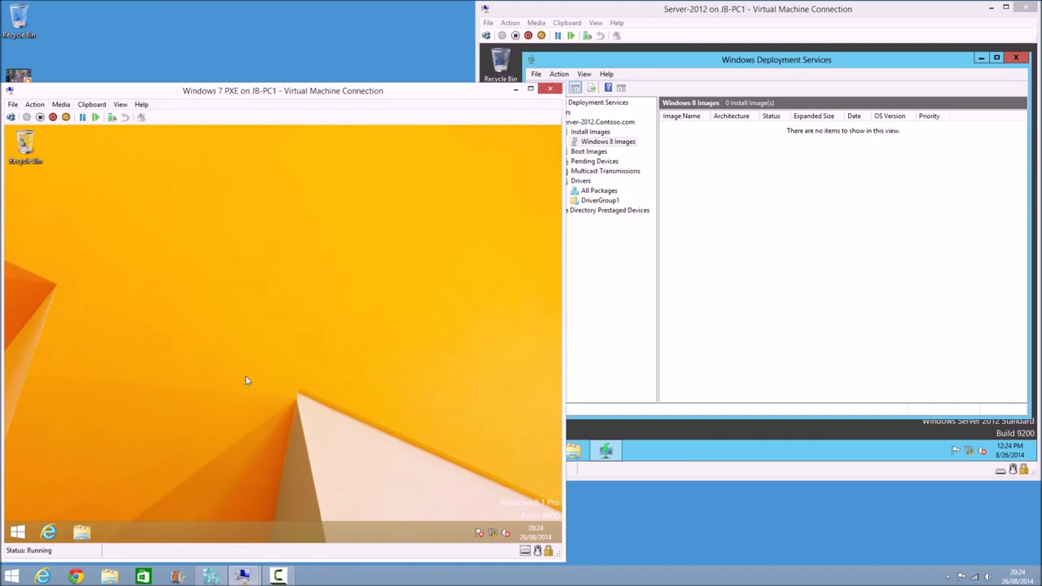
pyautogui.click(82, 534)
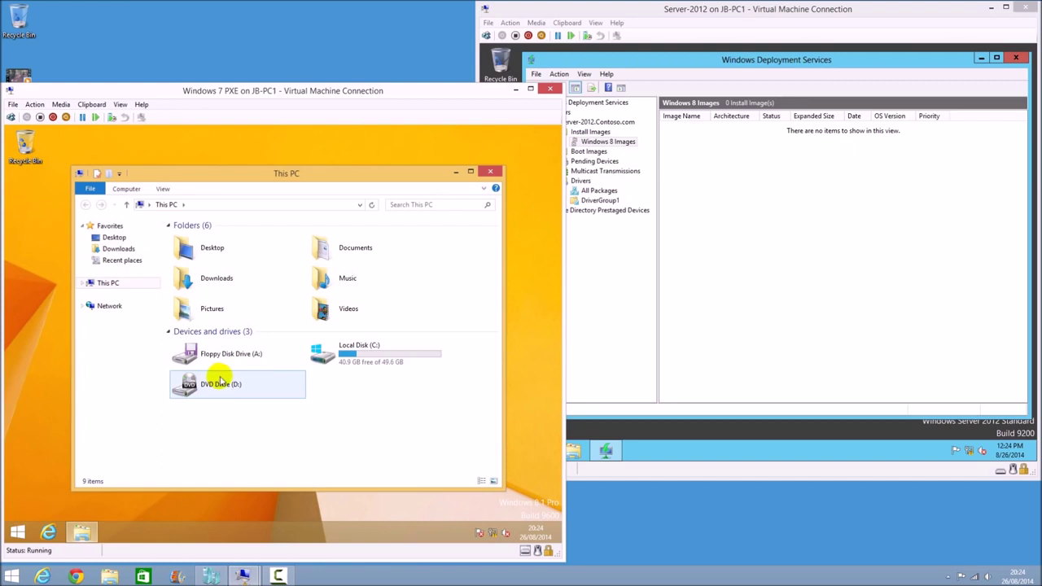
pyautogui.doubleClick(325, 350)
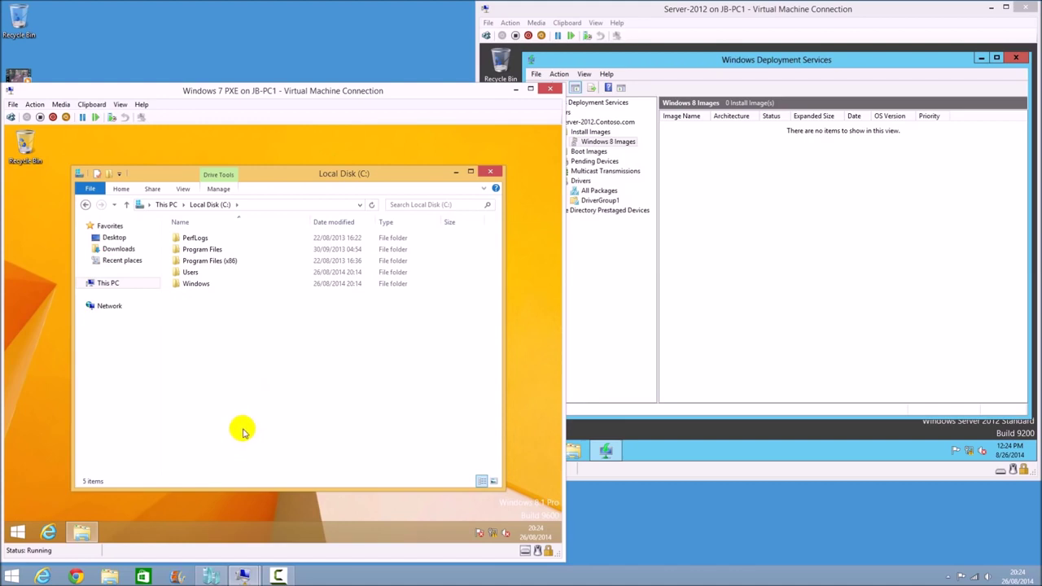
pyautogui.click(193, 288)
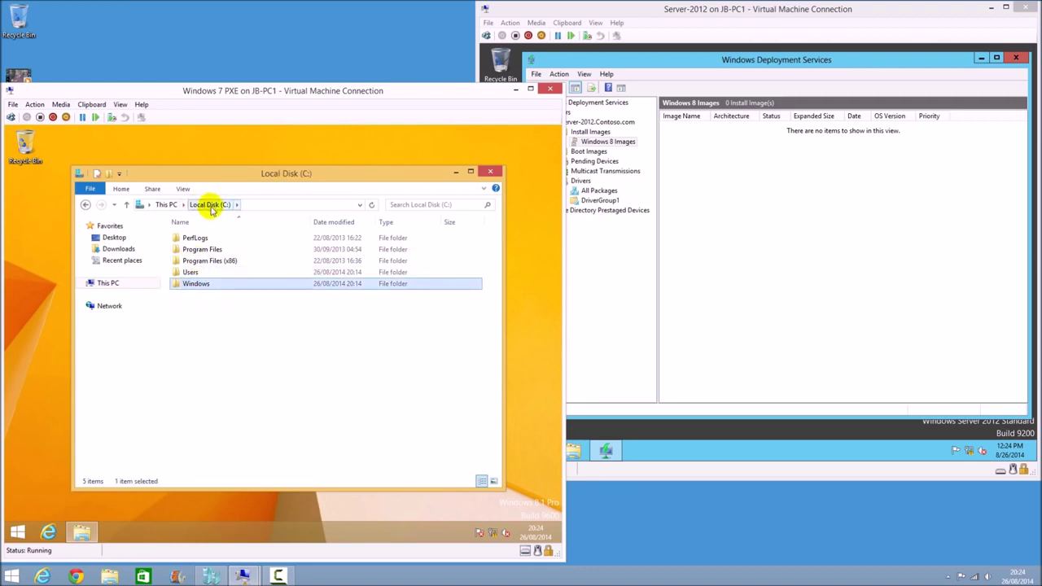
pyautogui.doubleClick(192, 284)
# Go into System32, then the Sysprep folder, and select sysprep.exe
pyautogui.scroll(-2, 195, 334)
pyautogui.click(213, 400)
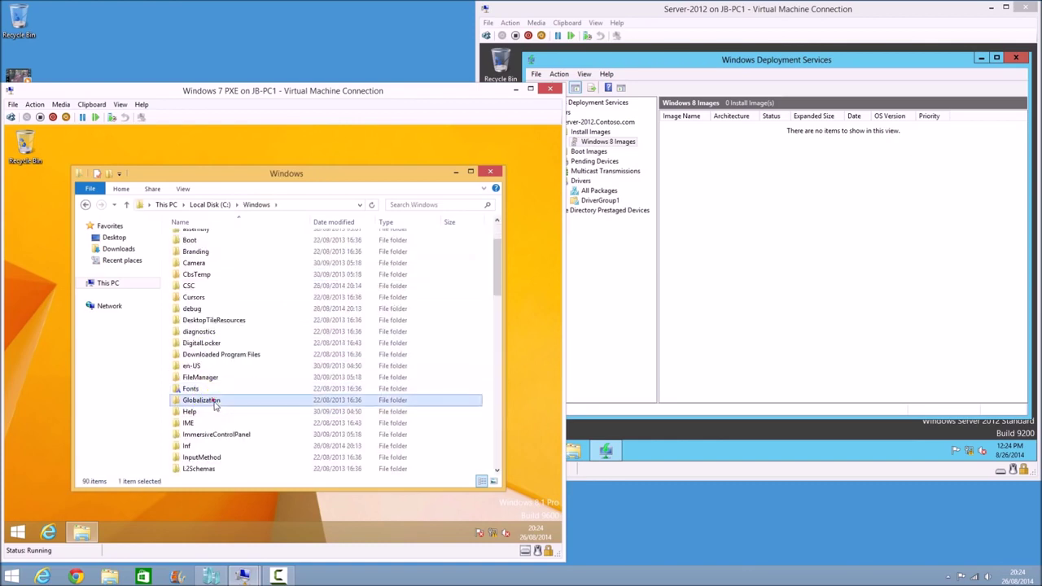
pyautogui.write('sy')
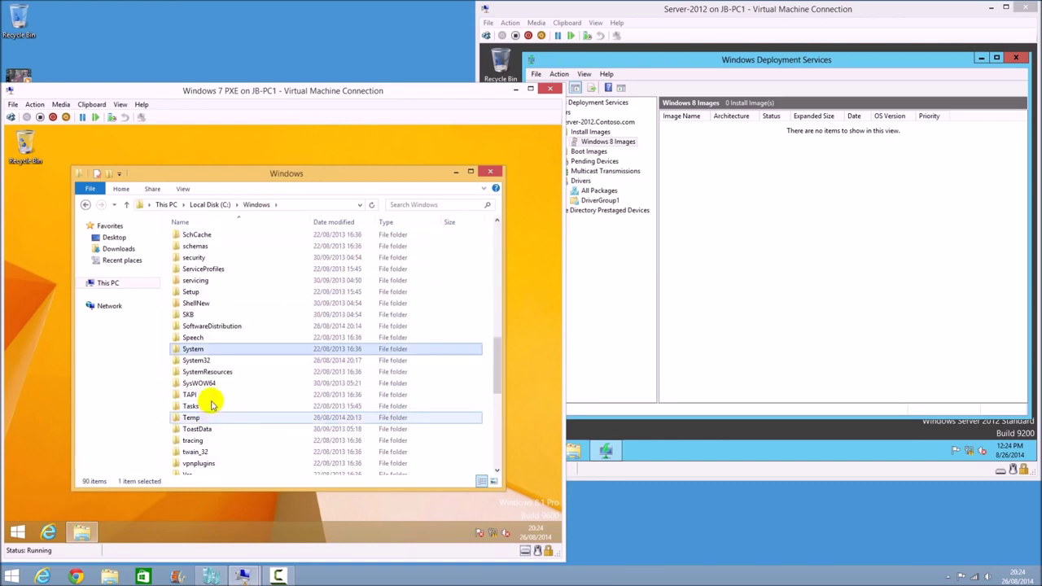
pyautogui.doubleClick(198, 361)
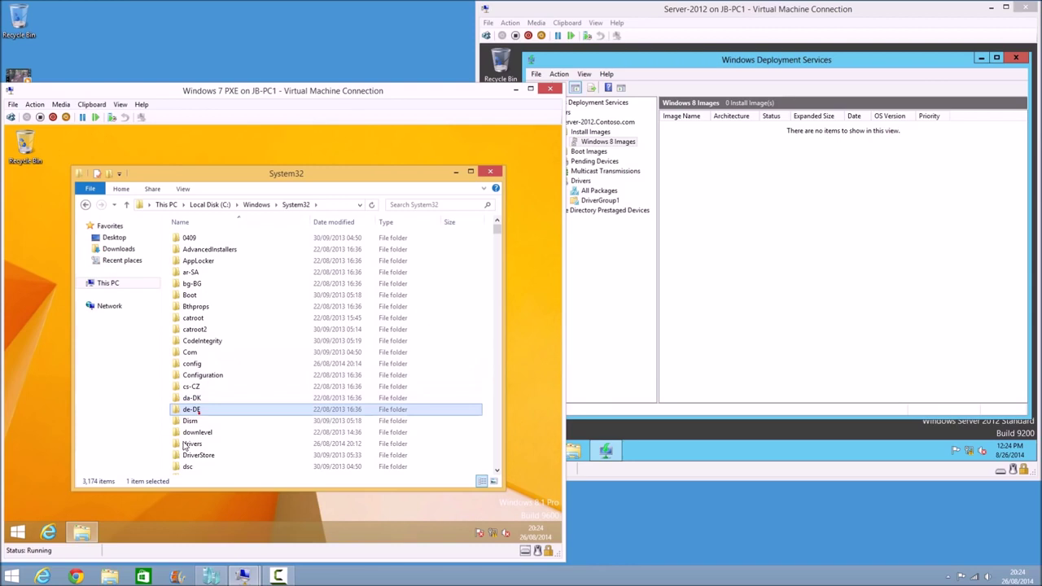
pyautogui.scroll(-1, 217, 400)
pyautogui.write('s')
pyautogui.click(218, 398)
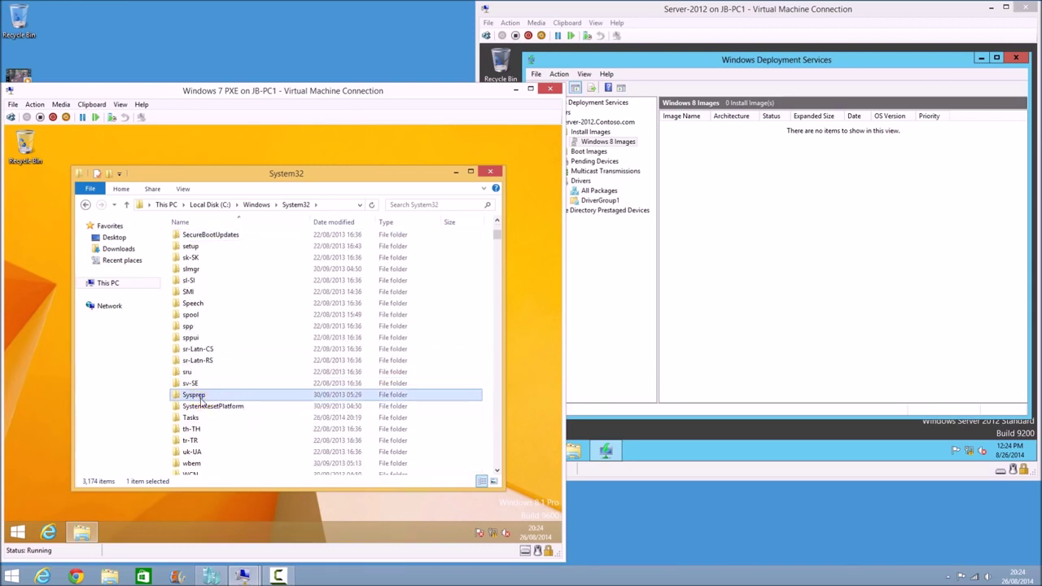
pyautogui.doubleClick(202, 398)
pyautogui.click(192, 275)
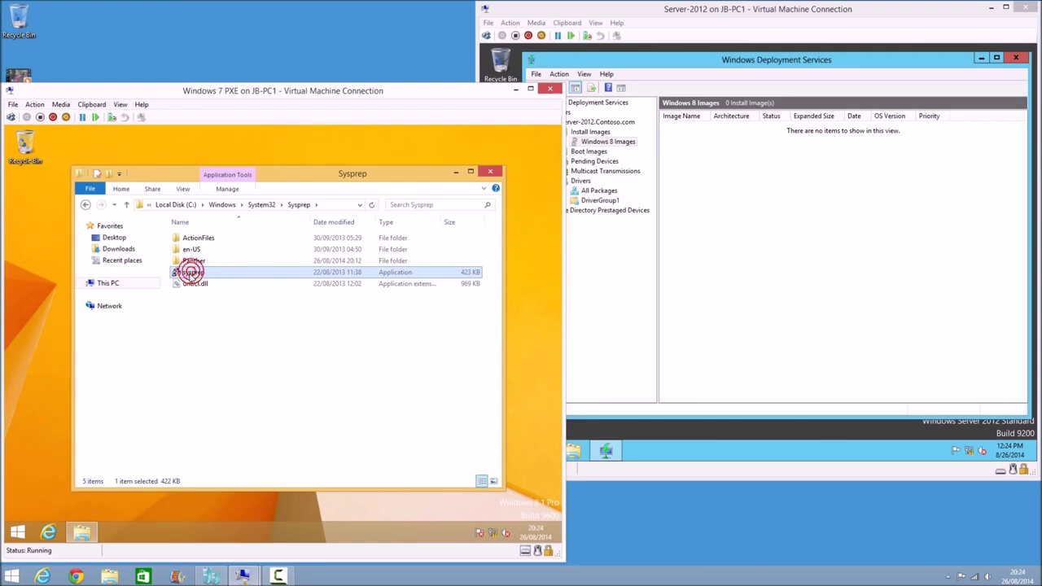
# Run sysprep with Enter System OOBE, Generalize ticked and Shutdown as the shutdown option
pyautogui.doubleClick(196, 275)
pyautogui.click(496, 173)
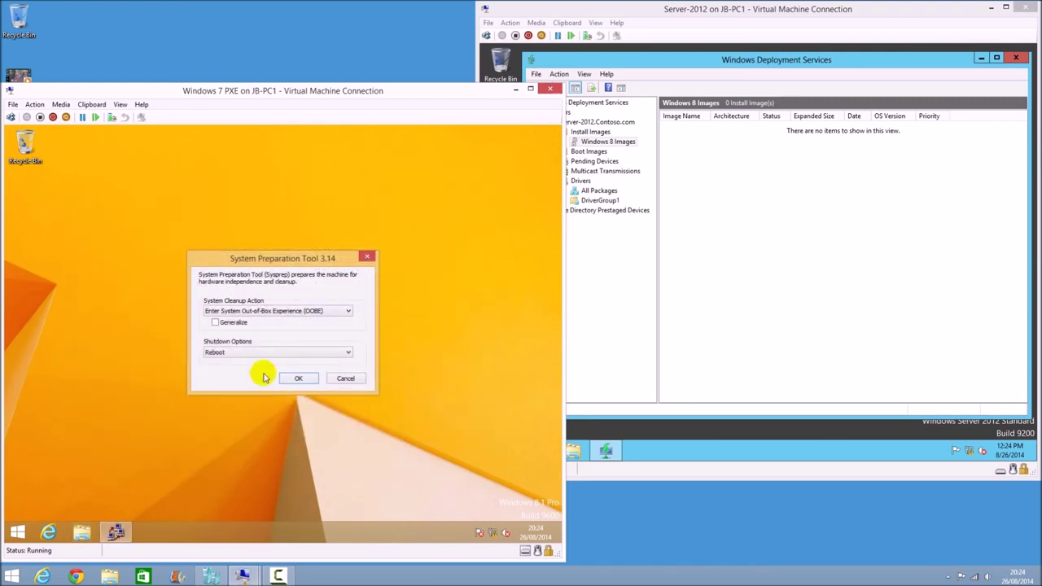
pyautogui.click(227, 325)
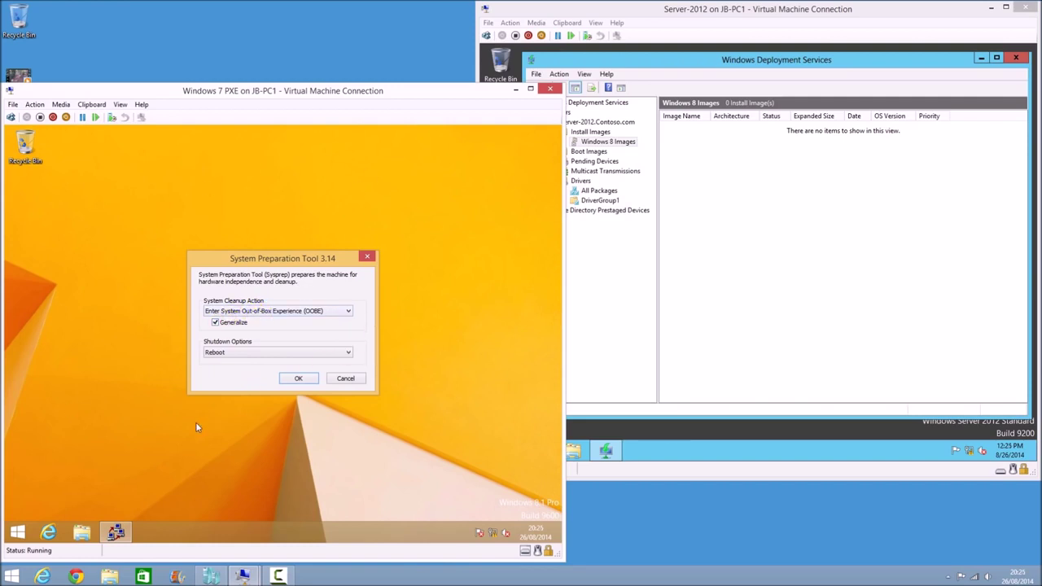
pyautogui.click(215, 353)
pyautogui.click(215, 376)
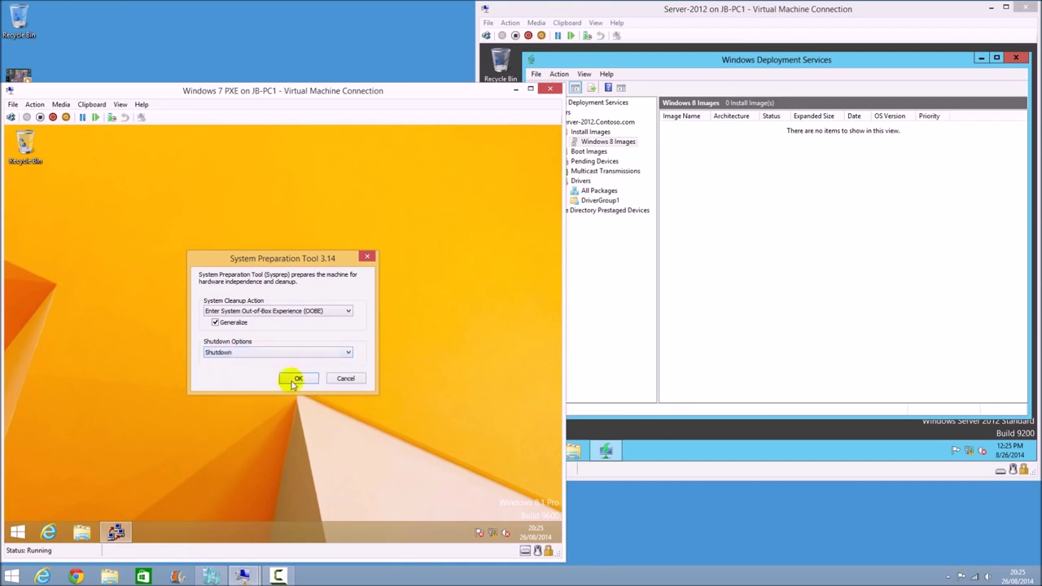
pyautogui.click(295, 379)
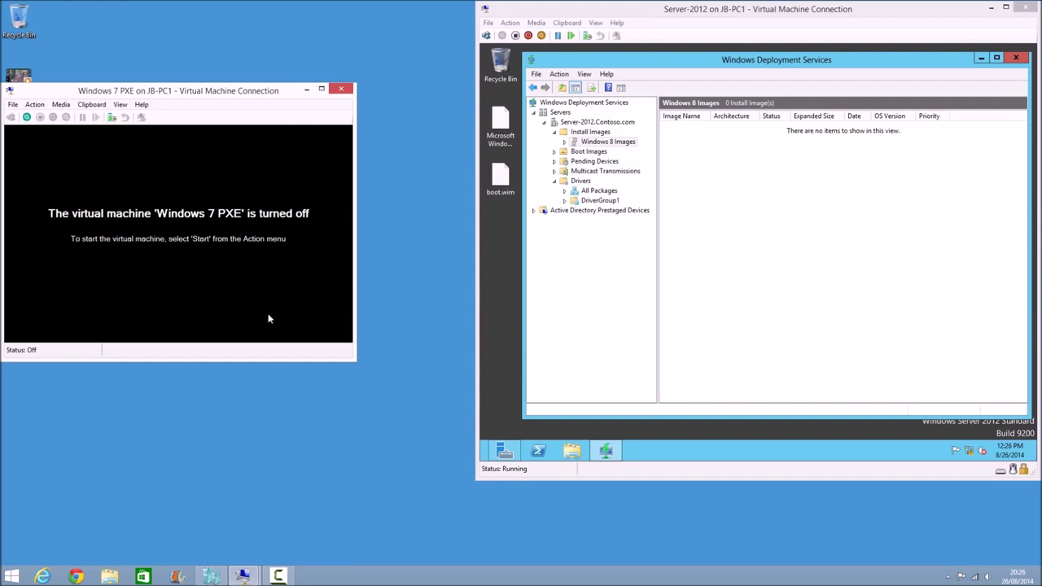
# Show Boot Images and select the Microsoft Windows Capture (x64) image
pyautogui.click(589, 151)
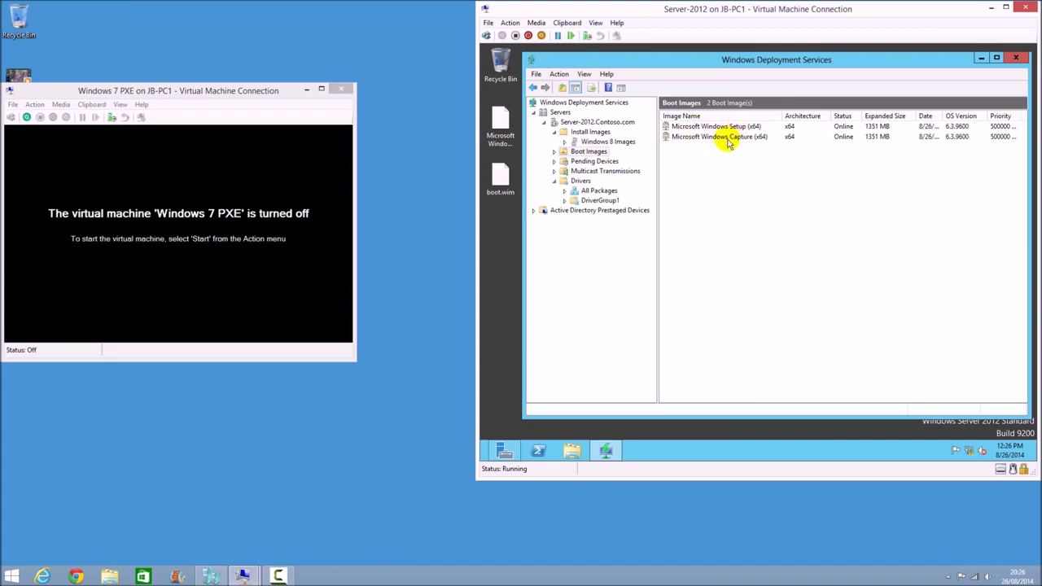
pyautogui.click(732, 144)
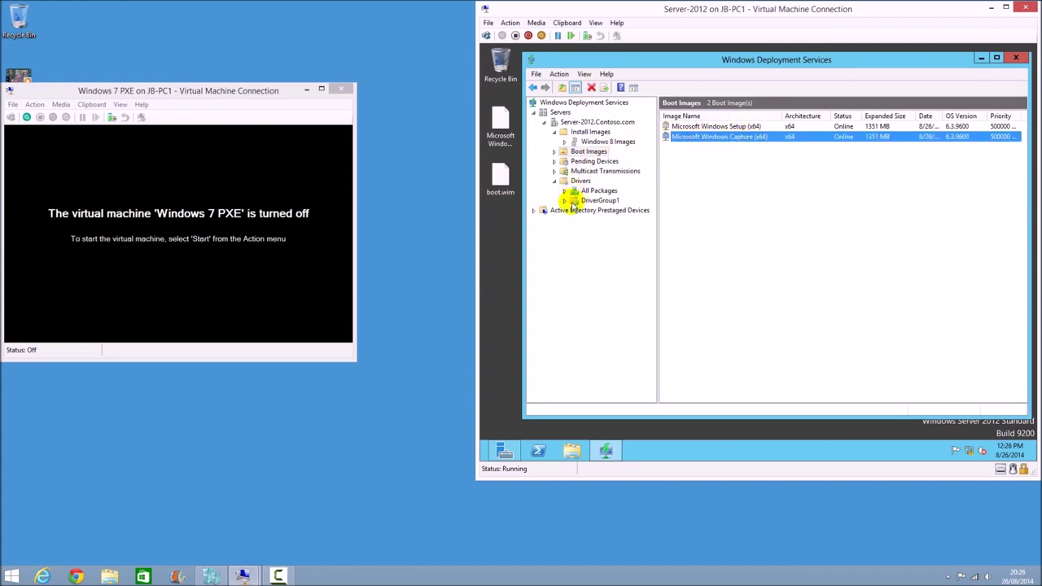
pyautogui.click(160, 199)
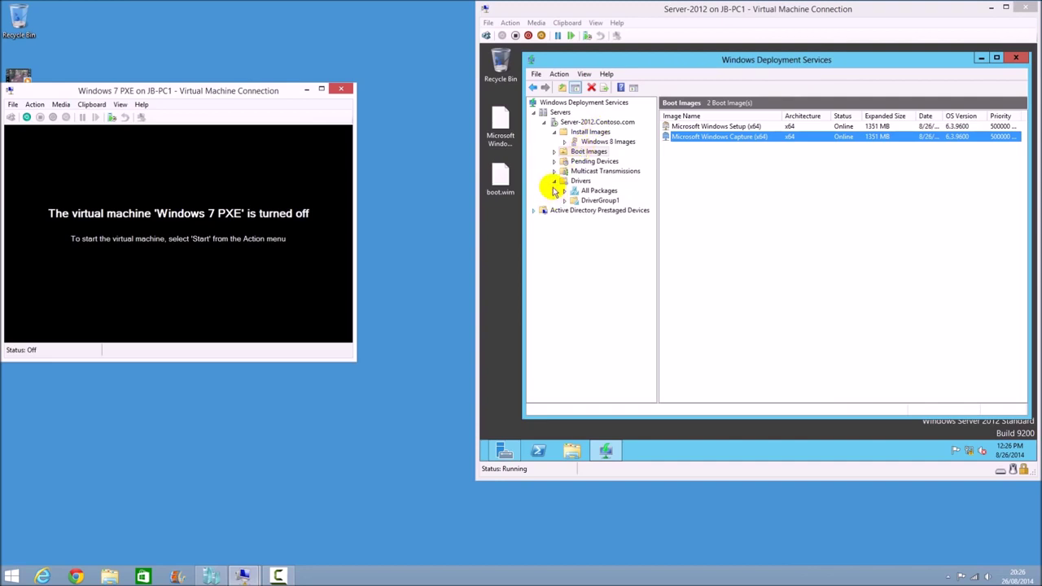
# Start the client VM and boot Microsoft Windows Capture (x64) from the Boot Manager
pyautogui.click(32, 105)
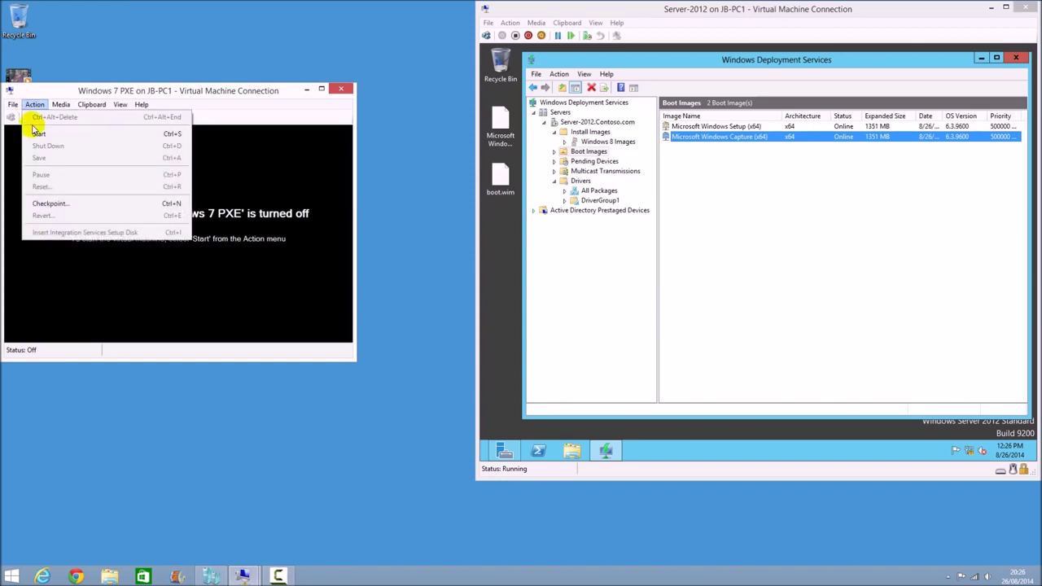
pyautogui.click(34, 132)
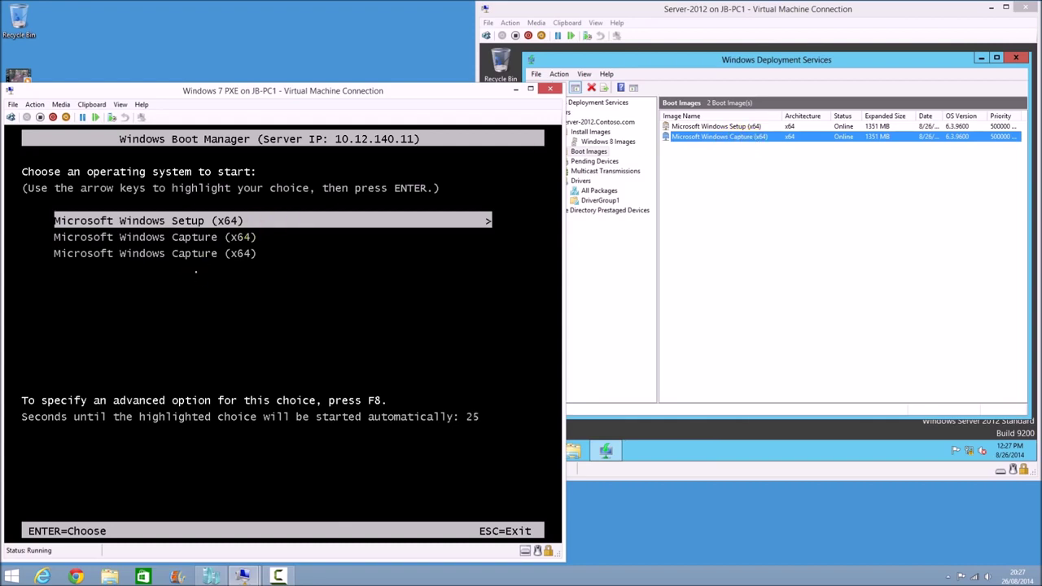
pyautogui.press('Down')
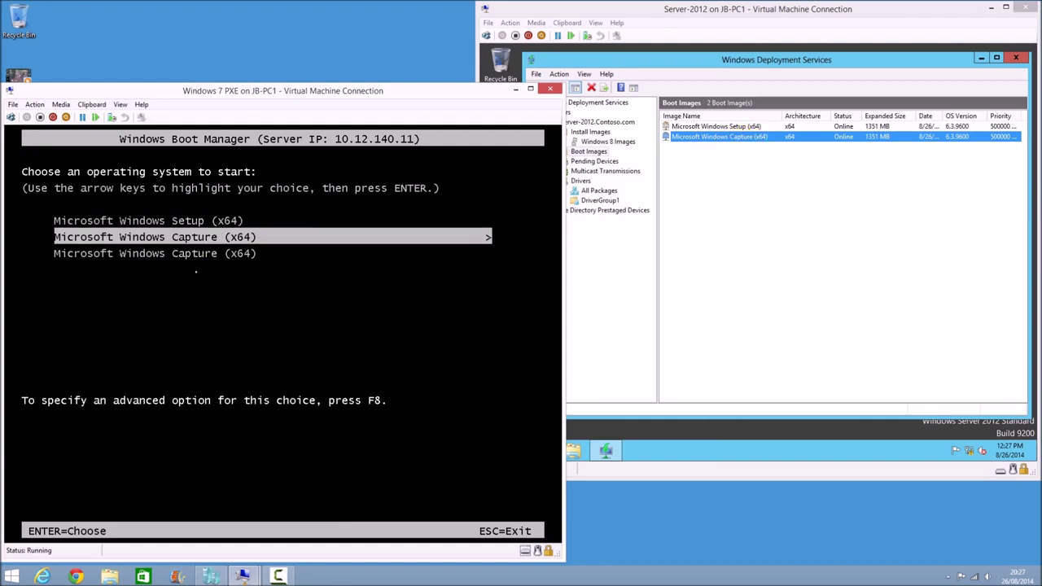
pyautogui.press('Down')
pyautogui.press('Up')
pyautogui.press('Return')
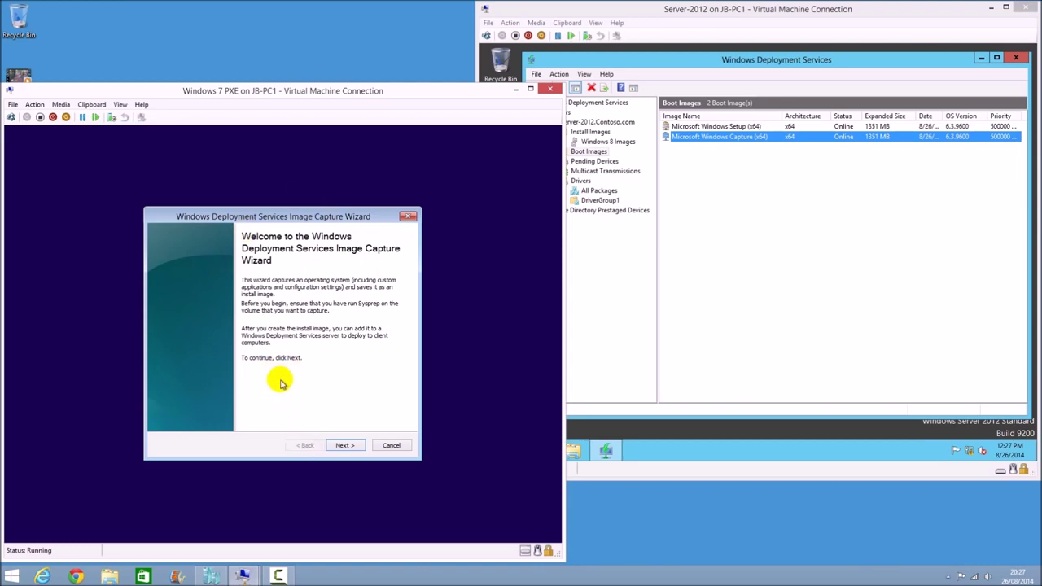
# Capture volume D:\ with image name OFFICE COMPUTERS and description OFFICE COMPUTER image
pyautogui.click(345, 446)
pyautogui.click(184, 309)
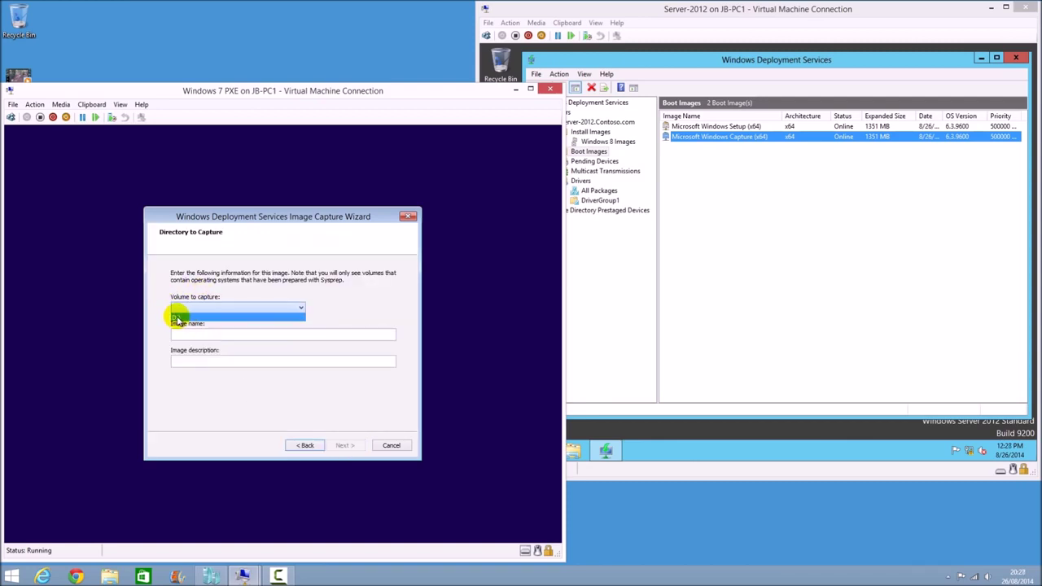
pyautogui.click(177, 318)
pyautogui.click(180, 333)
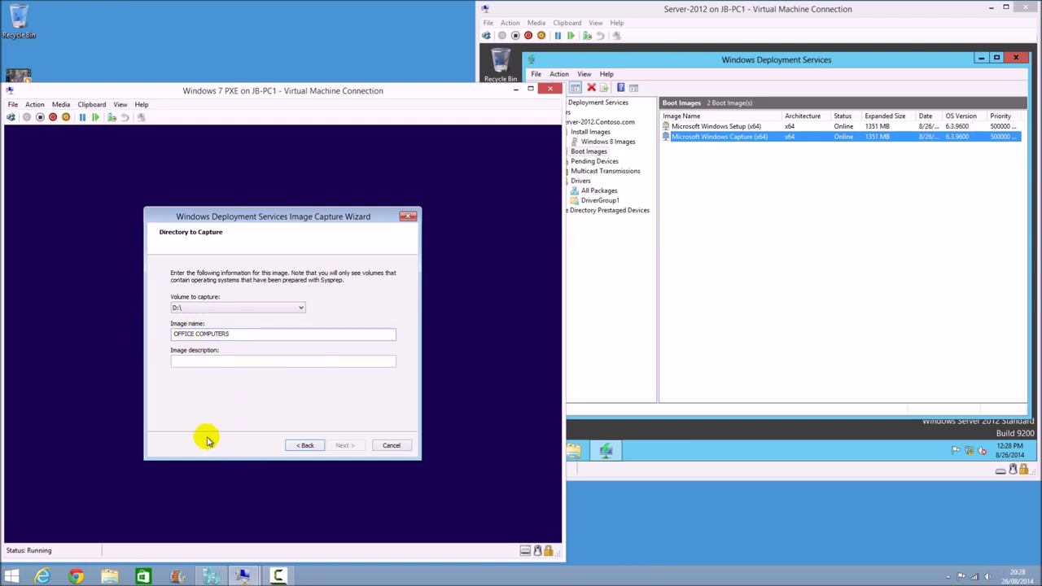
pyautogui.moveTo(232, 333); pyautogui.dragTo(146, 334)
pyautogui.hotkey('ctrl', 'c')
pyautogui.click(200, 363)
pyautogui.hotkey('ctrl', 'v')
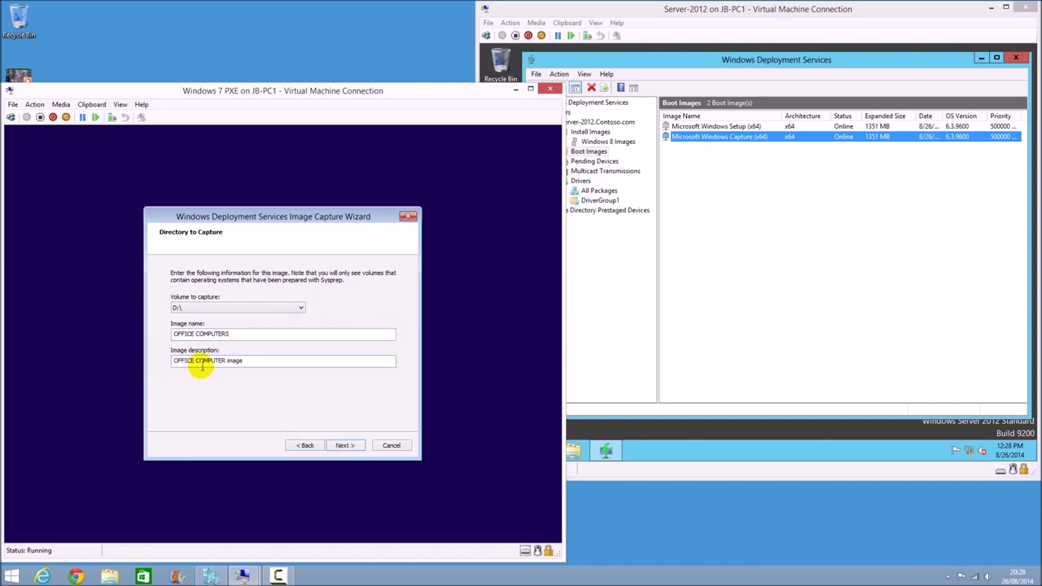
pyautogui.click(343, 446)
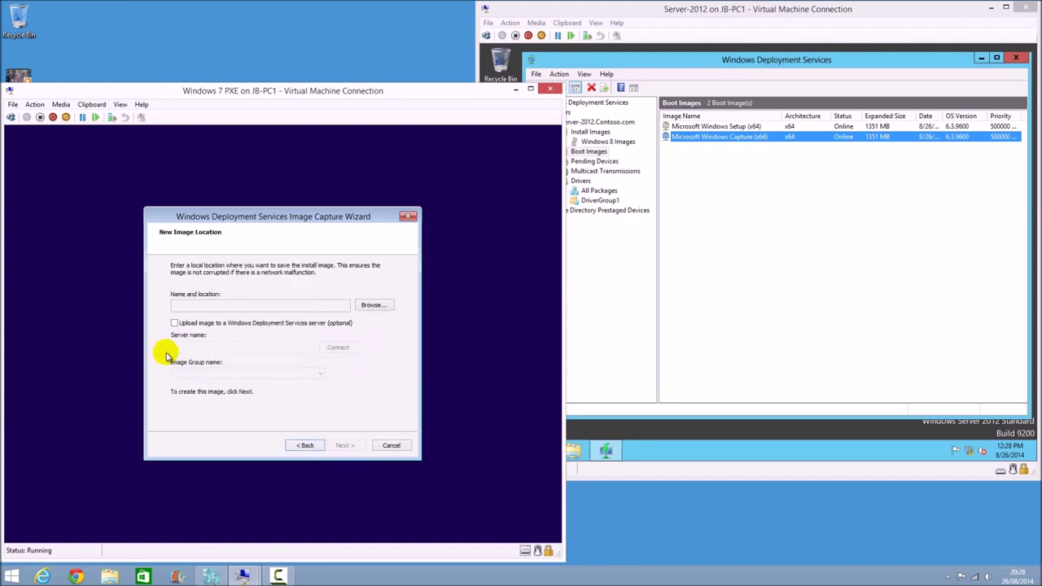
# Save the image on Local Disk (D:) as OFFICE COMPUTERS, giving D:\OFFICE COMPUTERS.wim
pyautogui.click(371, 306)
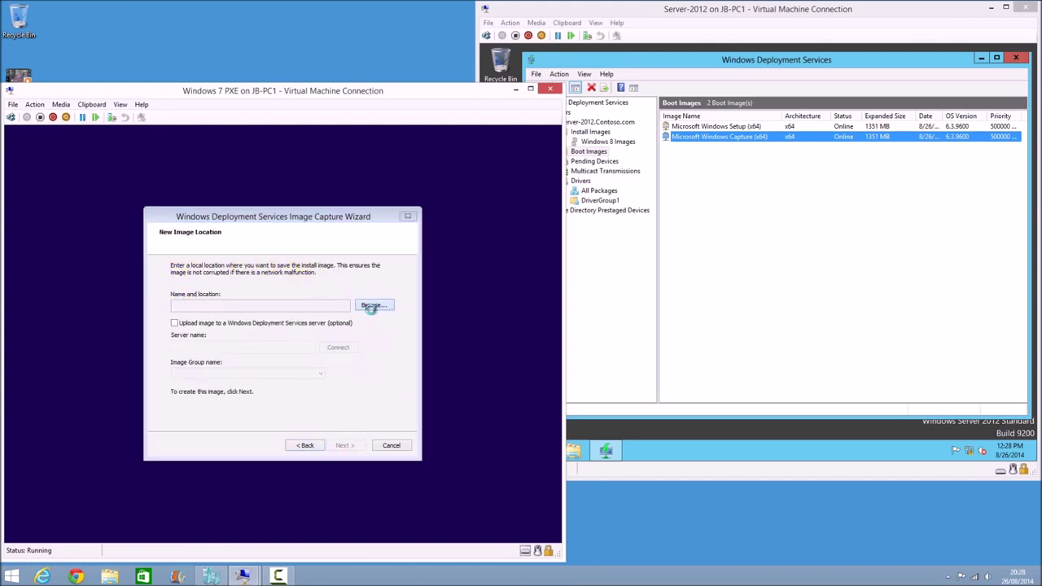
pyautogui.click(194, 353)
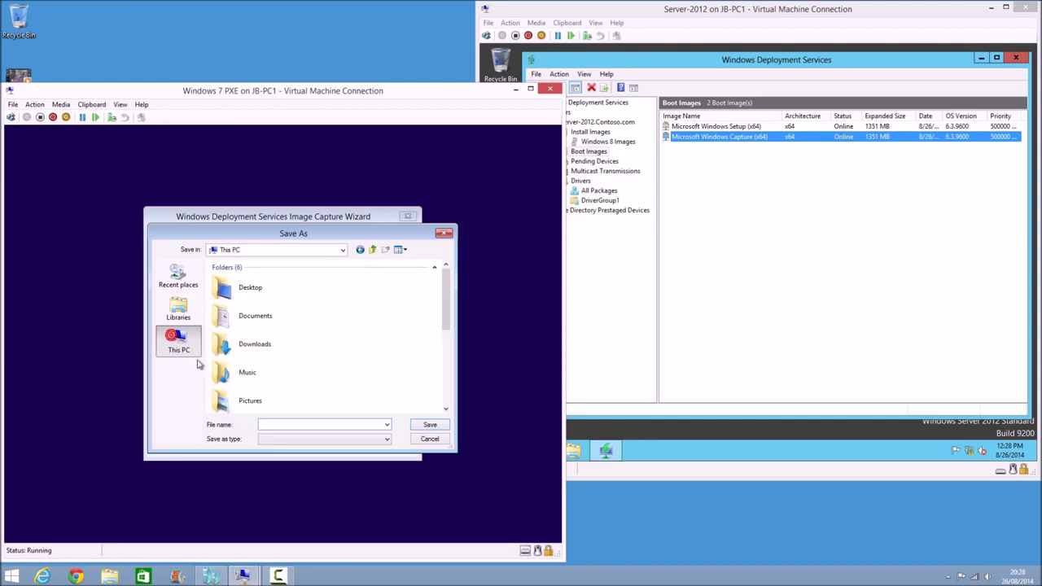
pyautogui.moveTo(446, 303); pyautogui.dragTo(452, 381)
pyautogui.click(257, 366)
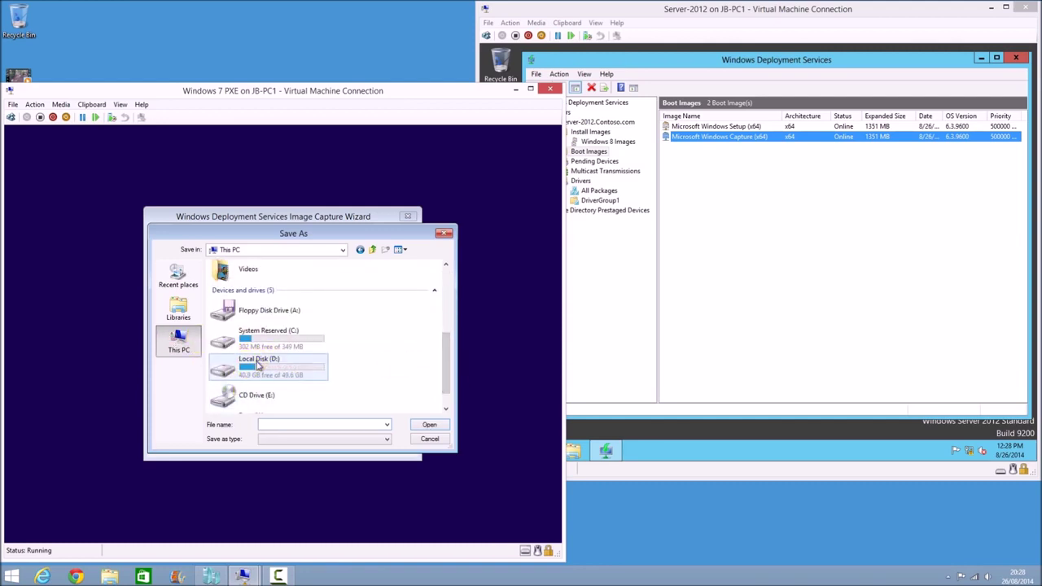
pyautogui.click(247, 334)
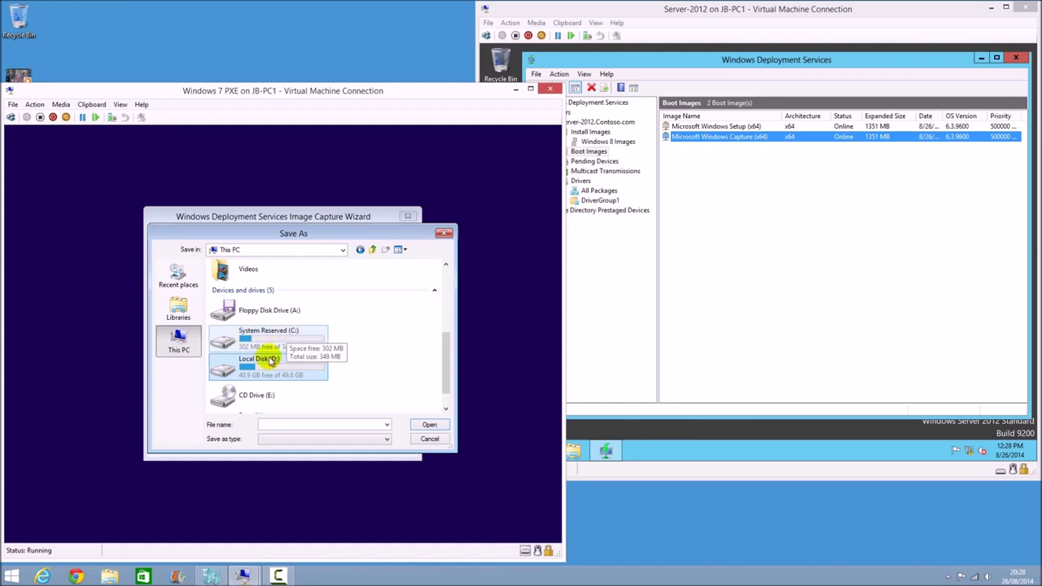
pyautogui.doubleClick(268, 364)
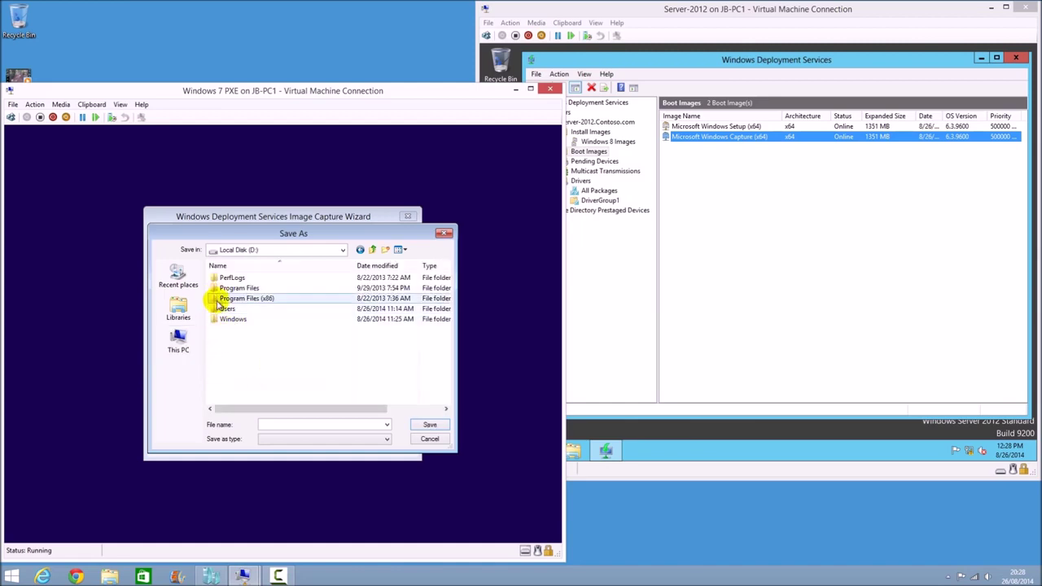
pyautogui.click(271, 425)
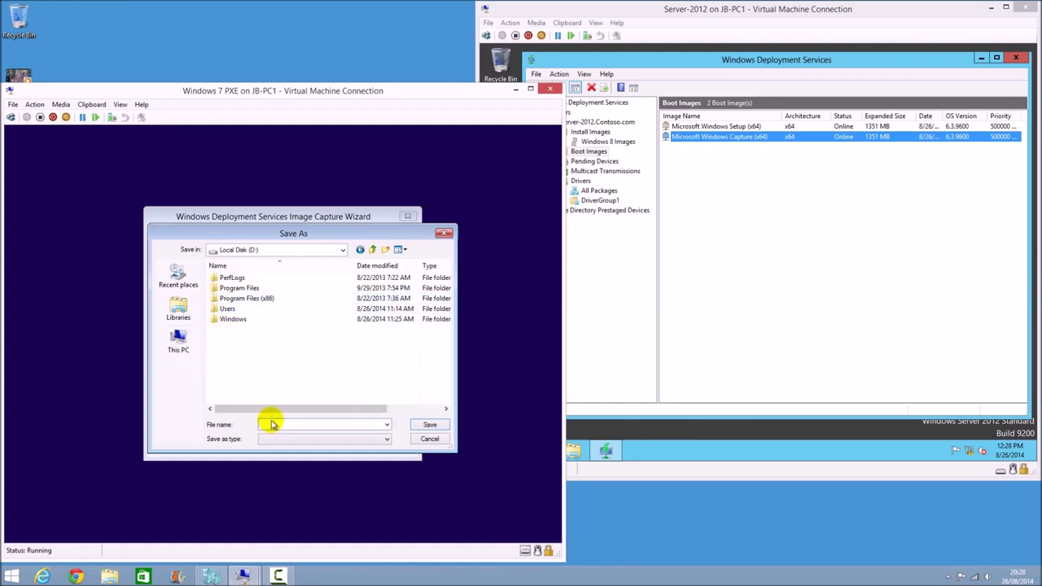
pyautogui.write('OFFICE COMPUTERS')
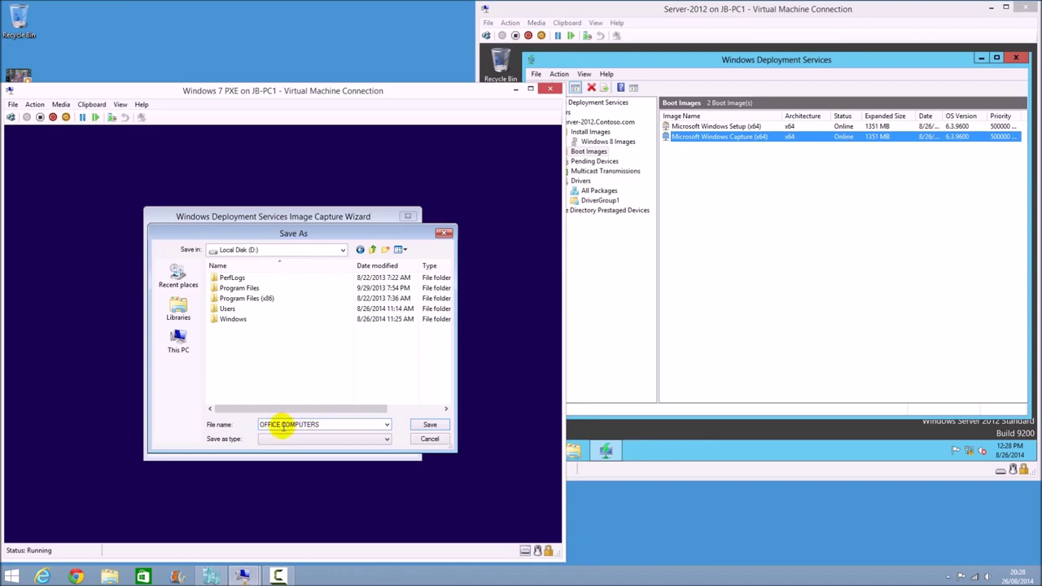
pyautogui.click(420, 425)
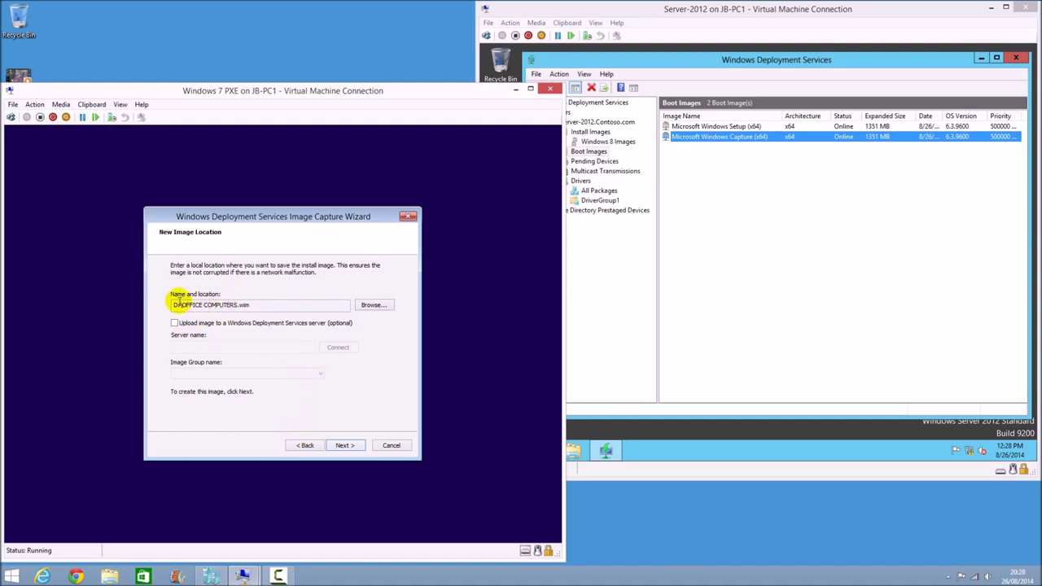
pyautogui.moveTo(174, 305); pyautogui.dragTo(258, 308)
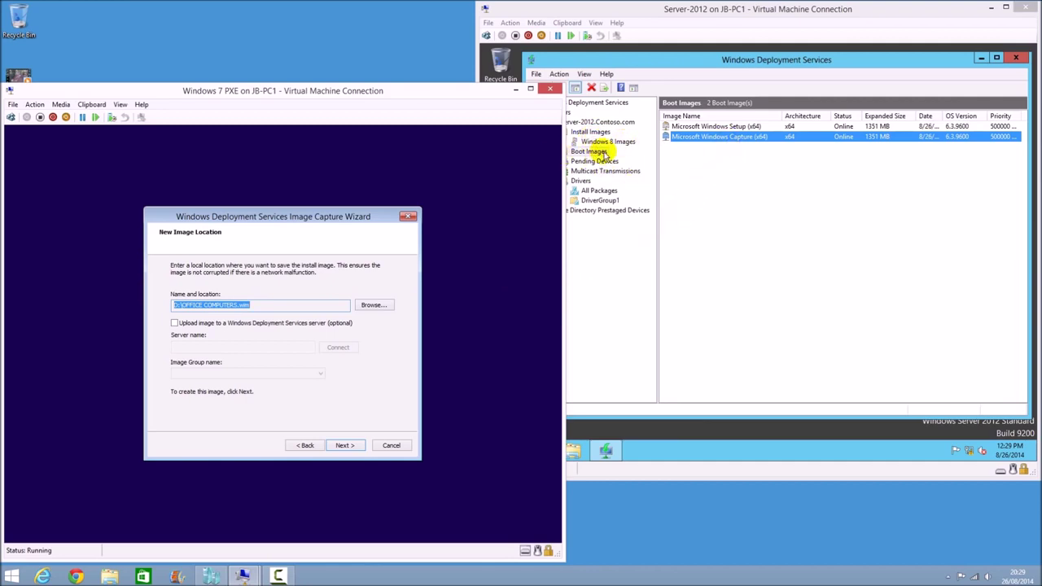
# Enable uploading the image to WDS server server-2012 and connect to it
pyautogui.click(174, 324)
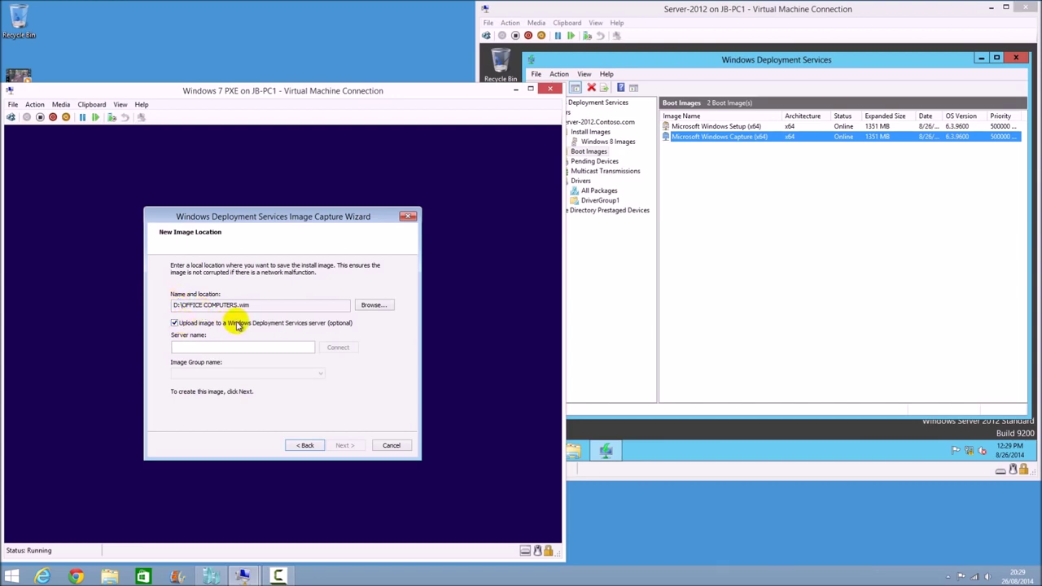
pyautogui.click(254, 348)
pyautogui.write('serv')
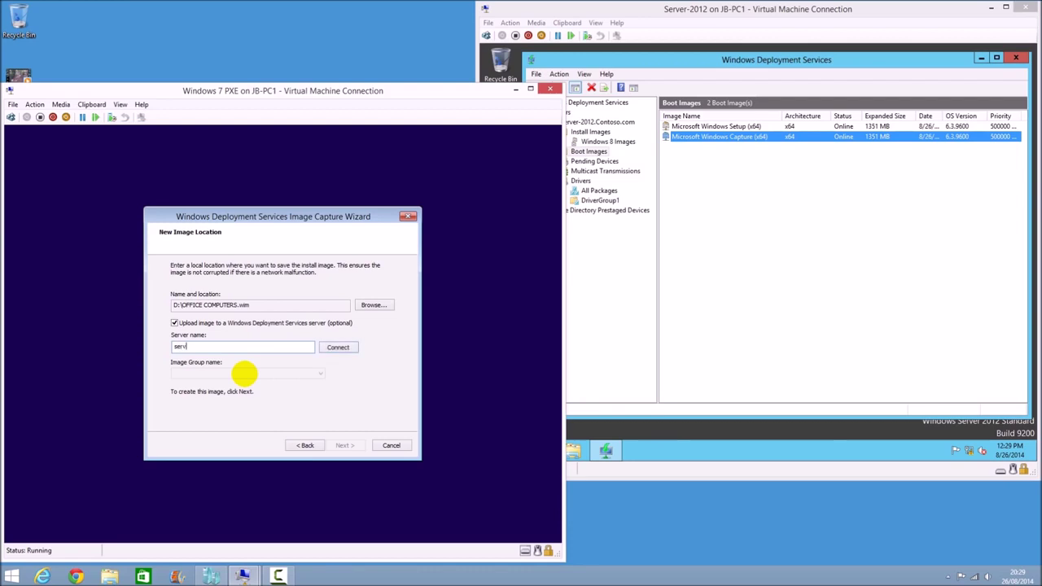
pyautogui.write('er-2012')
pyautogui.click(339, 347)
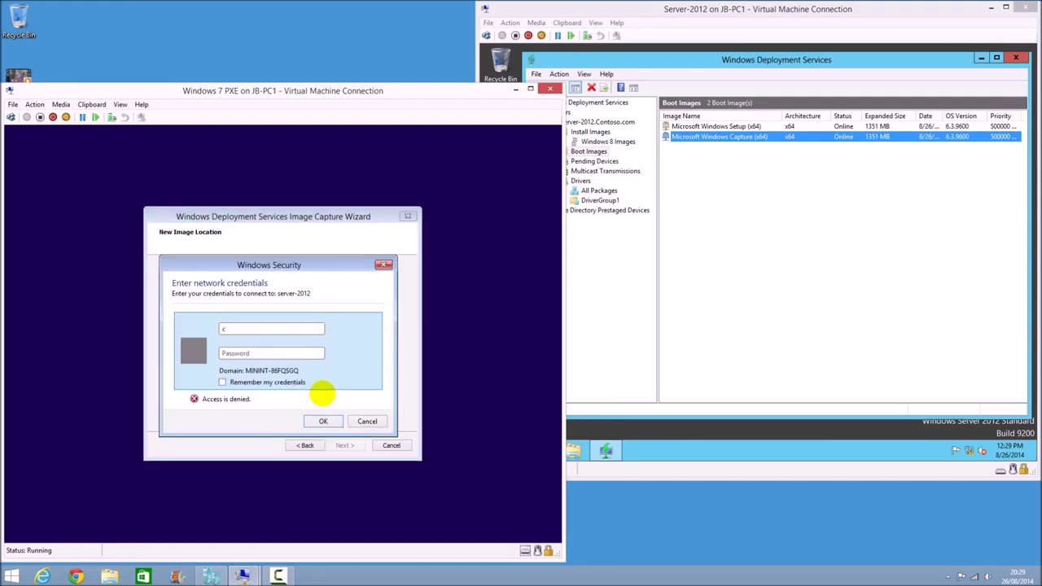
# Sign in to server-2012 with the domain credentials
pyautogui.write('\\administrator')
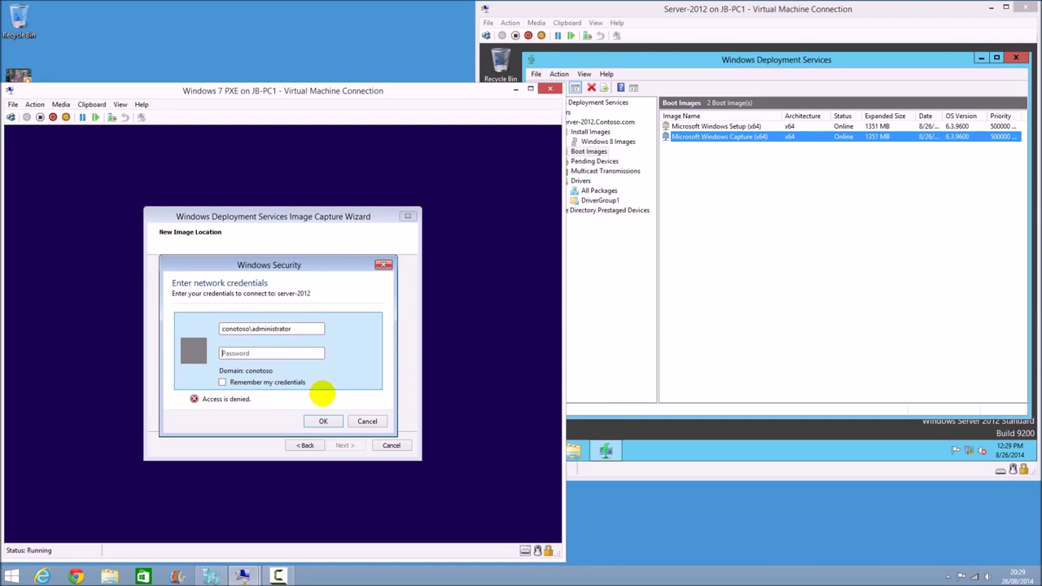
pyautogui.write('Pa')
pyautogui.press('Return')
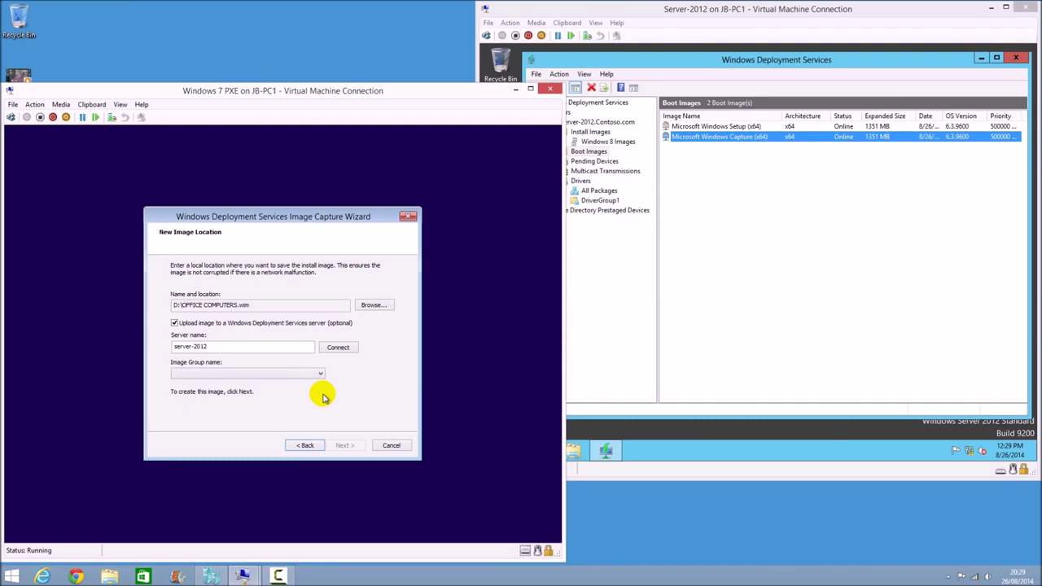
# Assign the image to the Windows 8 Images group and start the capture
pyautogui.click(214, 376)
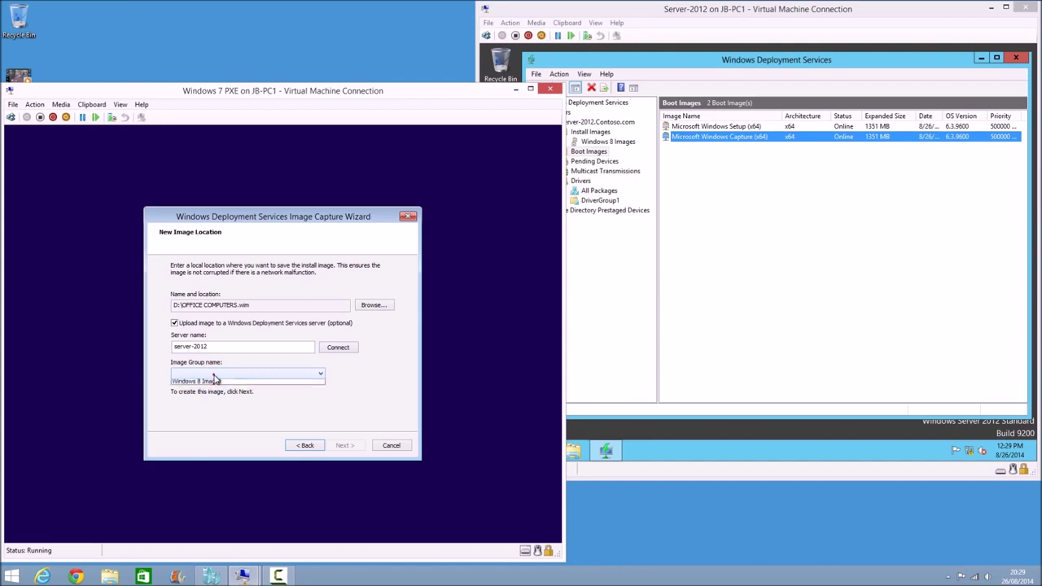
pyautogui.click(193, 385)
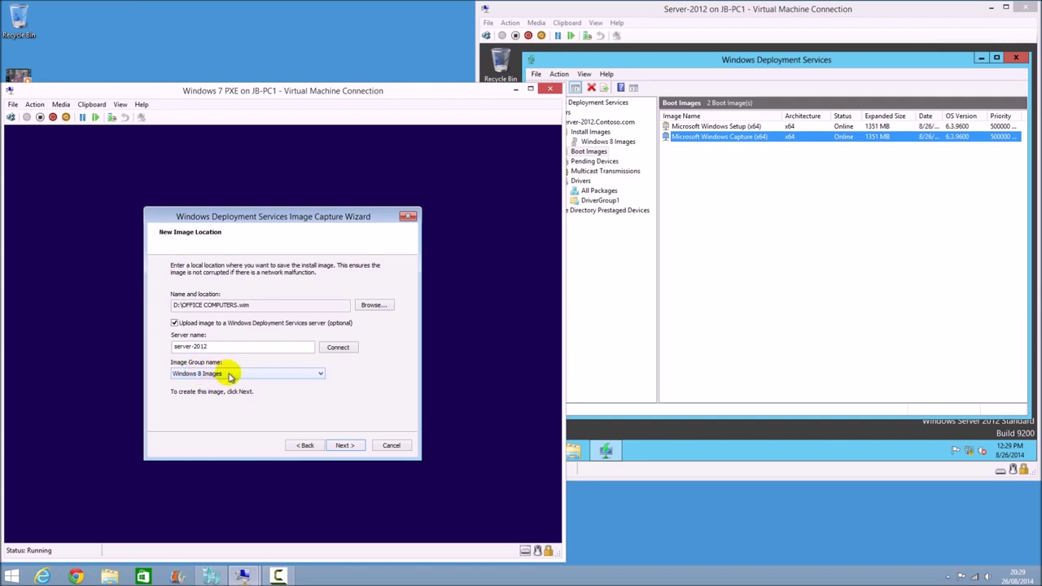
pyautogui.click(342, 446)
pyautogui.click(330, 450)
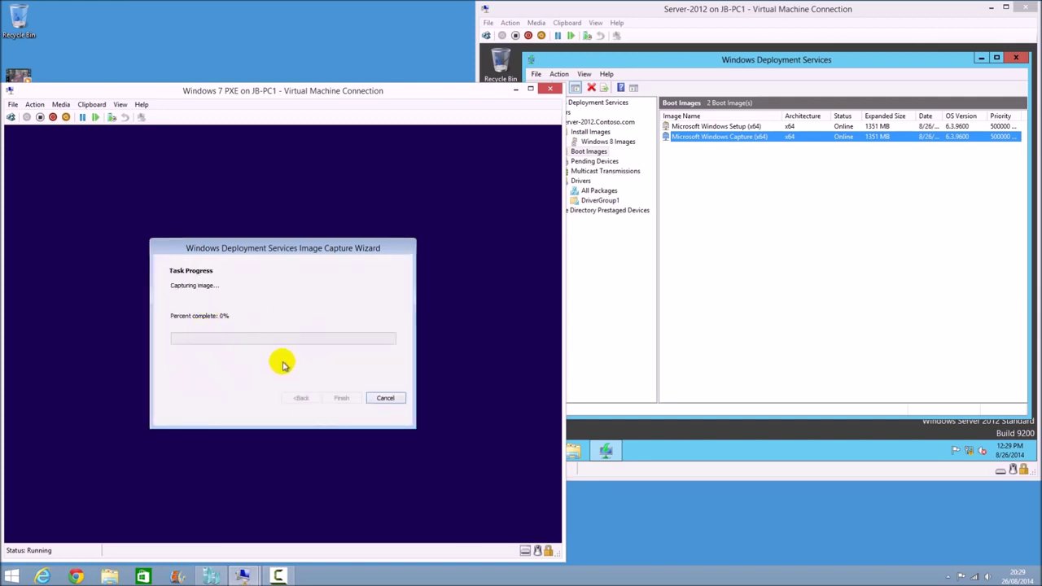
pyautogui.click(291, 351)
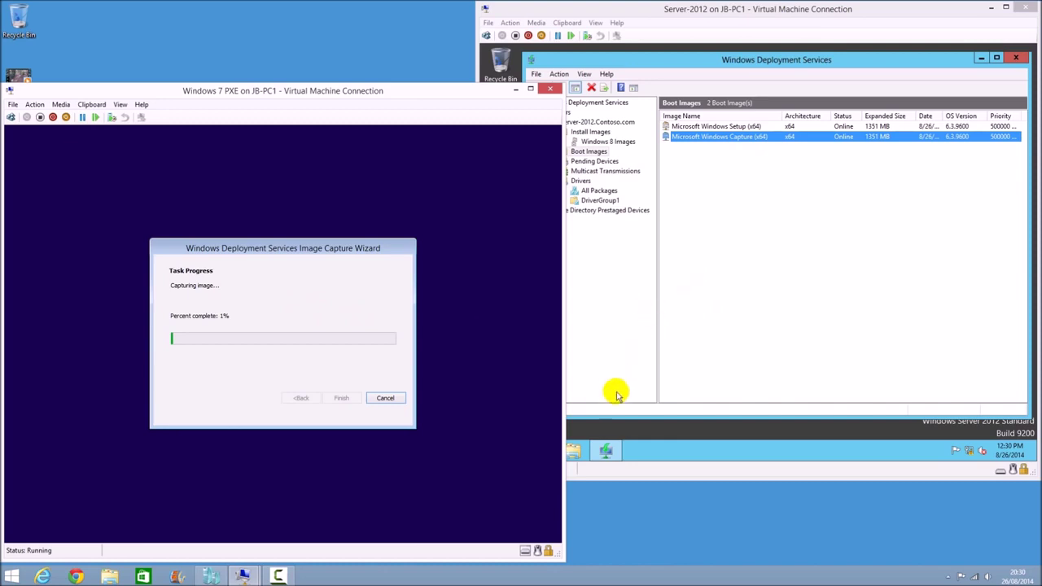
# On the server, browse to WDS MDT (E:) > WDS > Images > Windows 8 Images in File Explorer
pyautogui.click(617, 419)
pyautogui.click(572, 450)
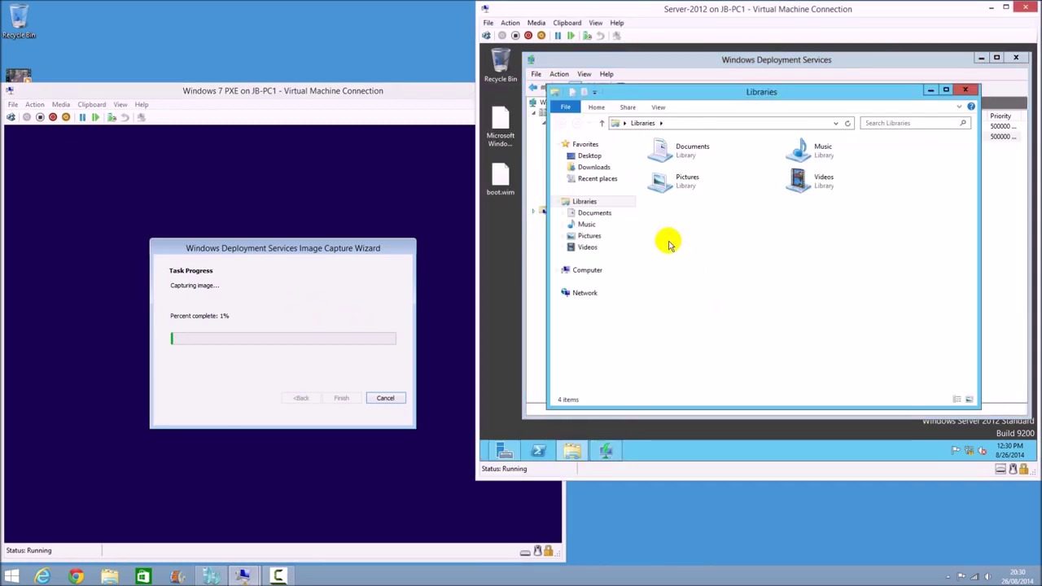
pyautogui.click(589, 271)
pyautogui.doubleClick(819, 174)
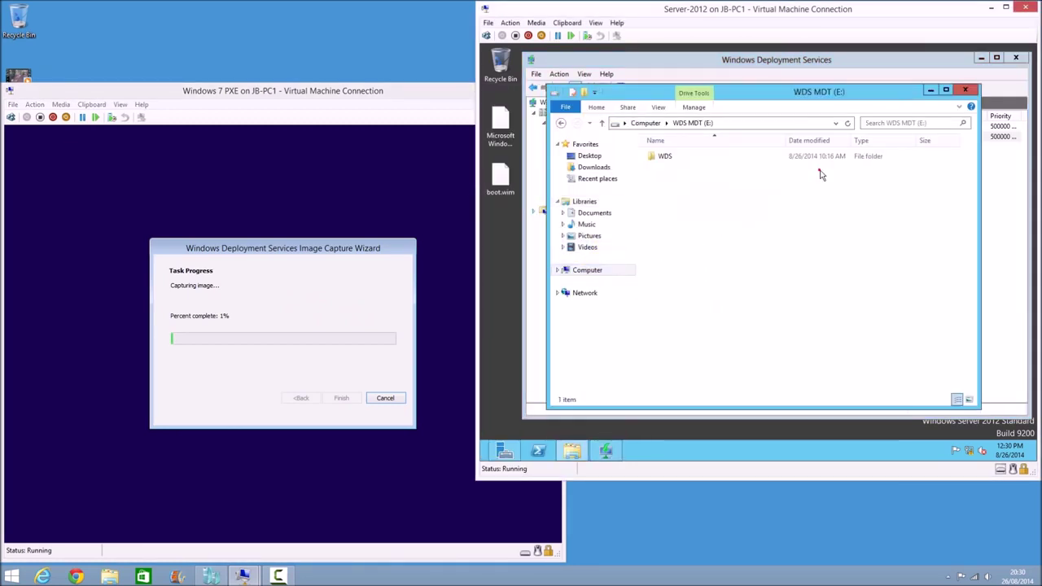
pyautogui.doubleClick(664, 156)
pyautogui.doubleClick(667, 168)
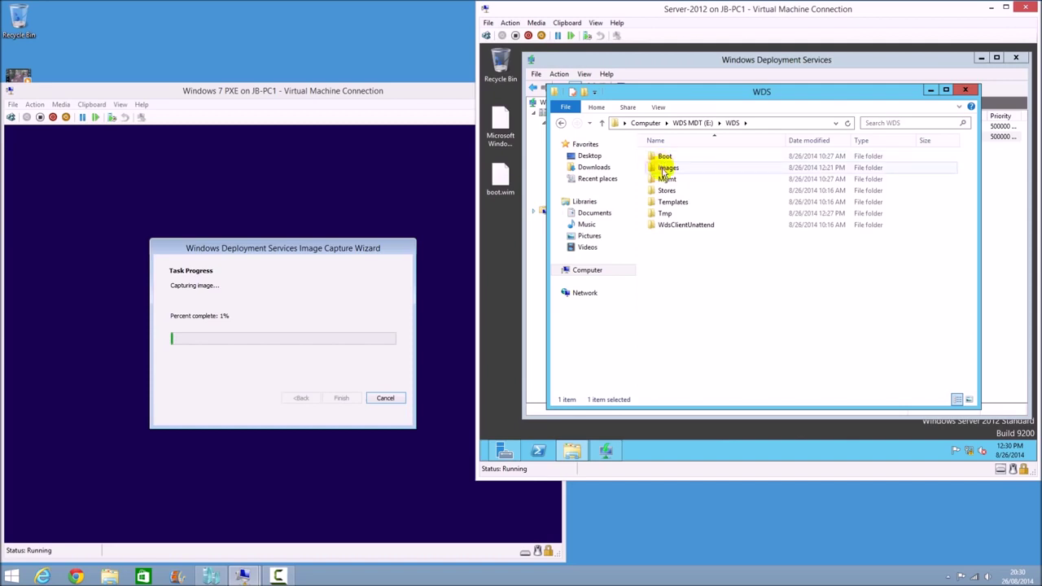
pyautogui.doubleClick(673, 158)
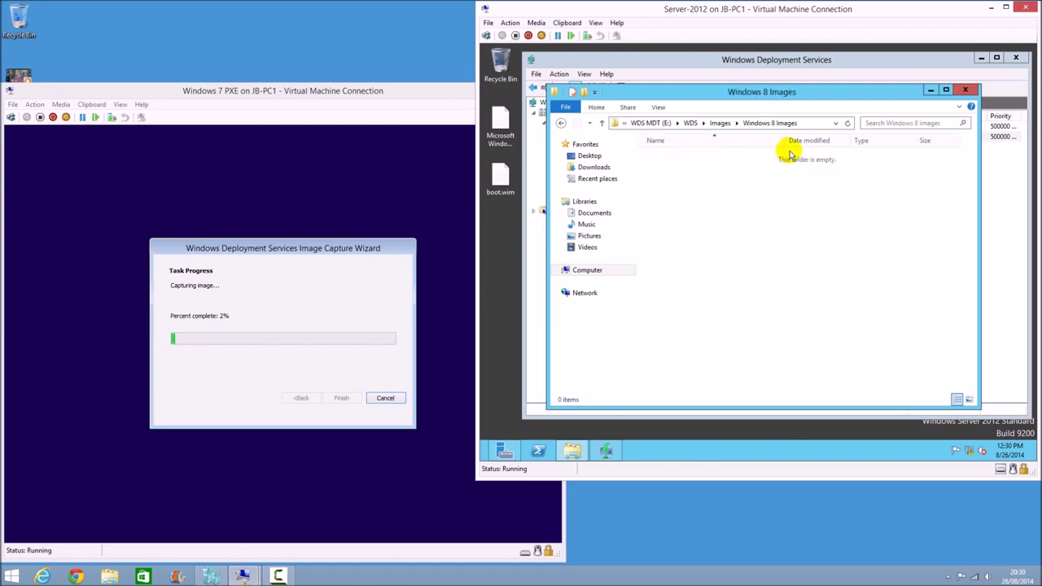
# Review the WDS console's install image groups and Microsoft Windows Setup (x64) boot image
pyautogui.click(995, 199)
pyautogui.click(621, 145)
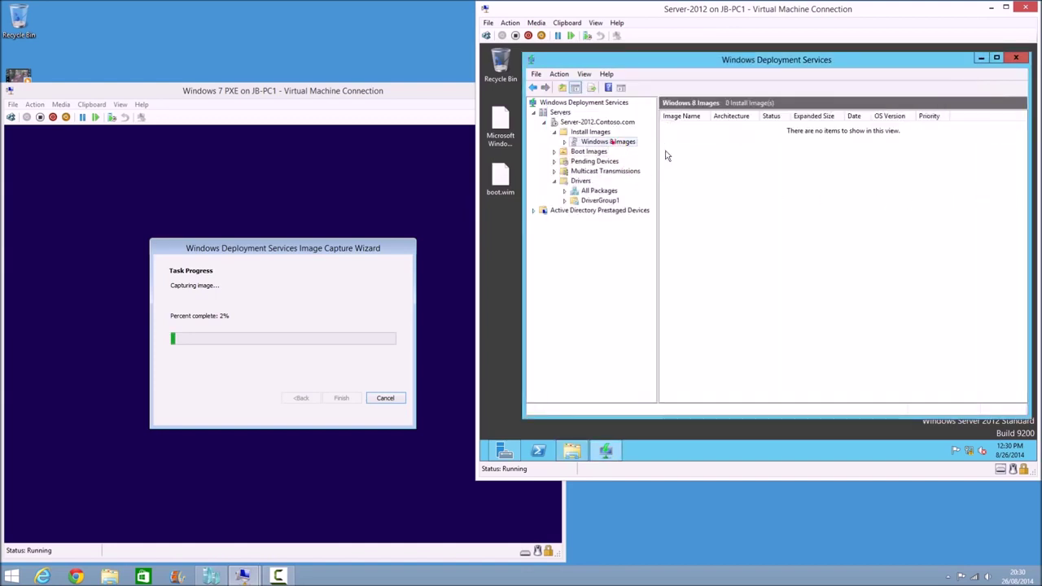
pyautogui.click(588, 133)
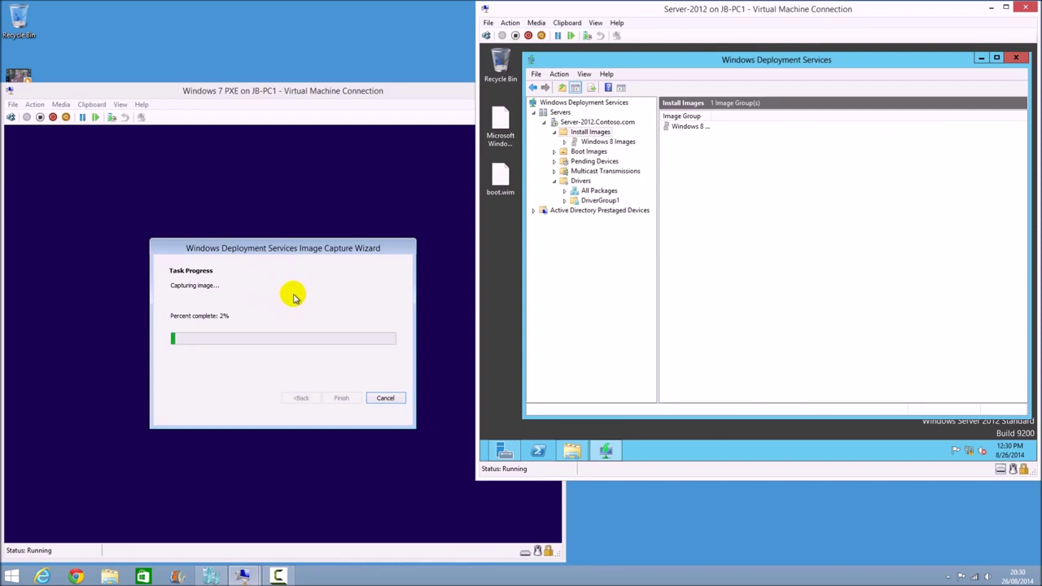
pyautogui.click(588, 151)
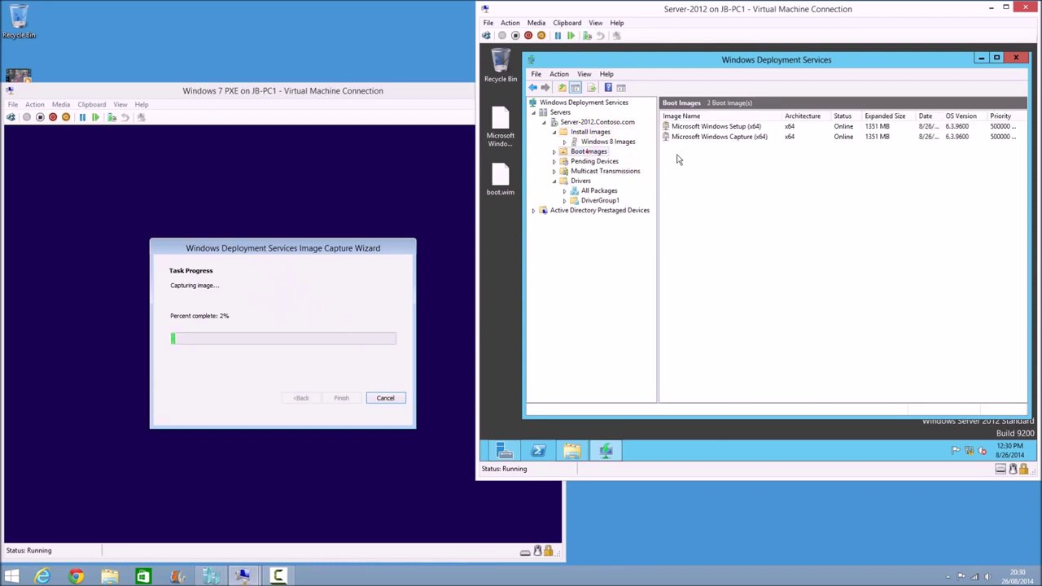
pyautogui.click(741, 128)
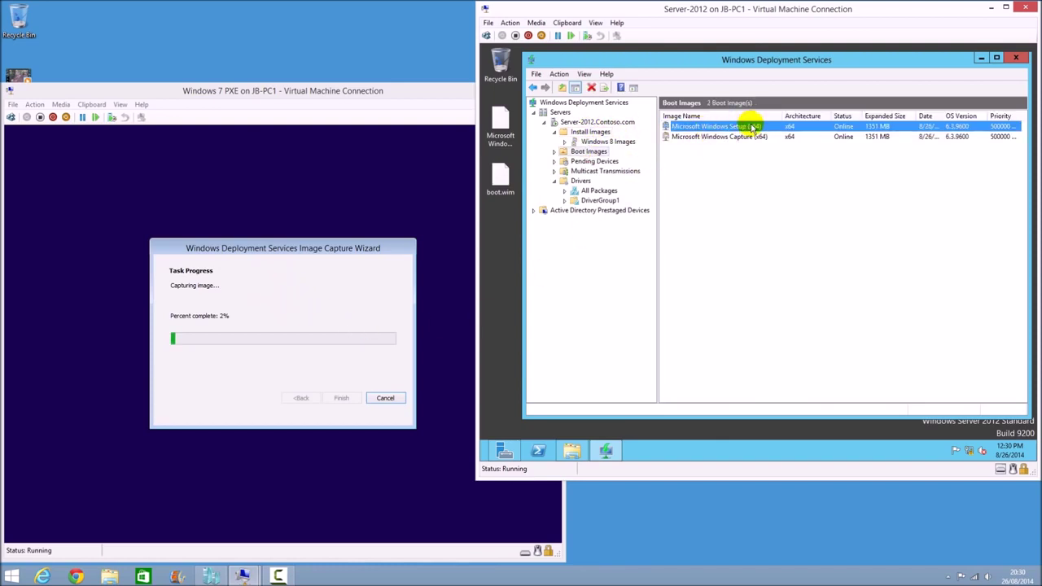
pyautogui.click(619, 142)
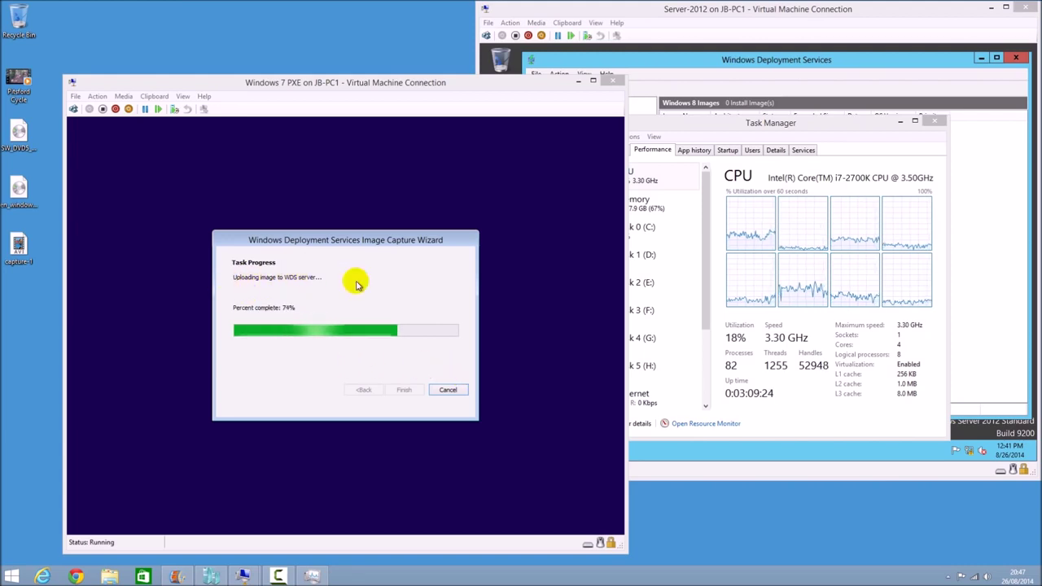
# Close Task Manager, recheck the empty Windows 8 Images group, and return to the Windows 7 client
pyautogui.click(934, 121)
pyautogui.click(716, 221)
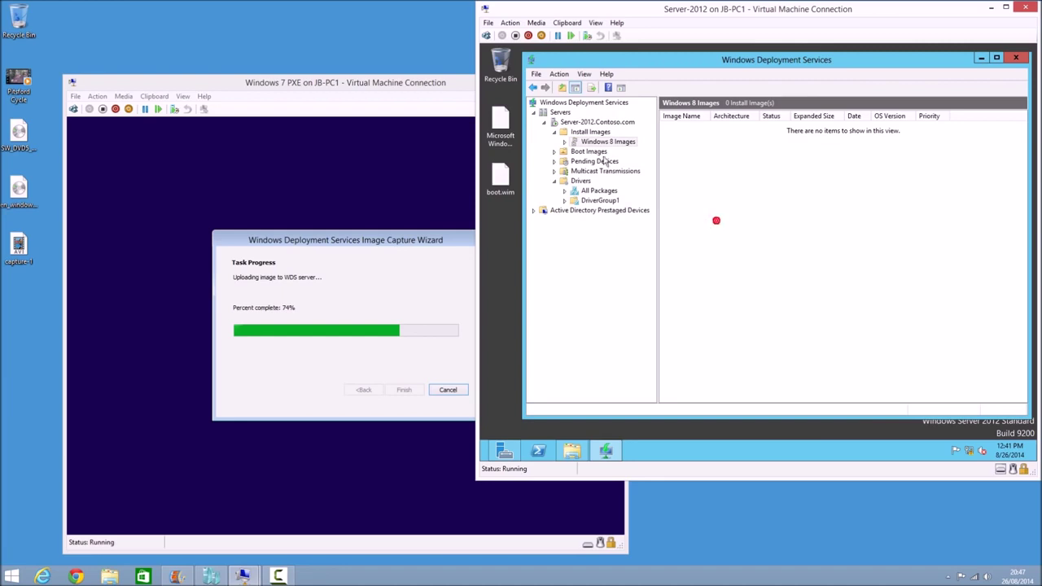
pyautogui.click(612, 142)
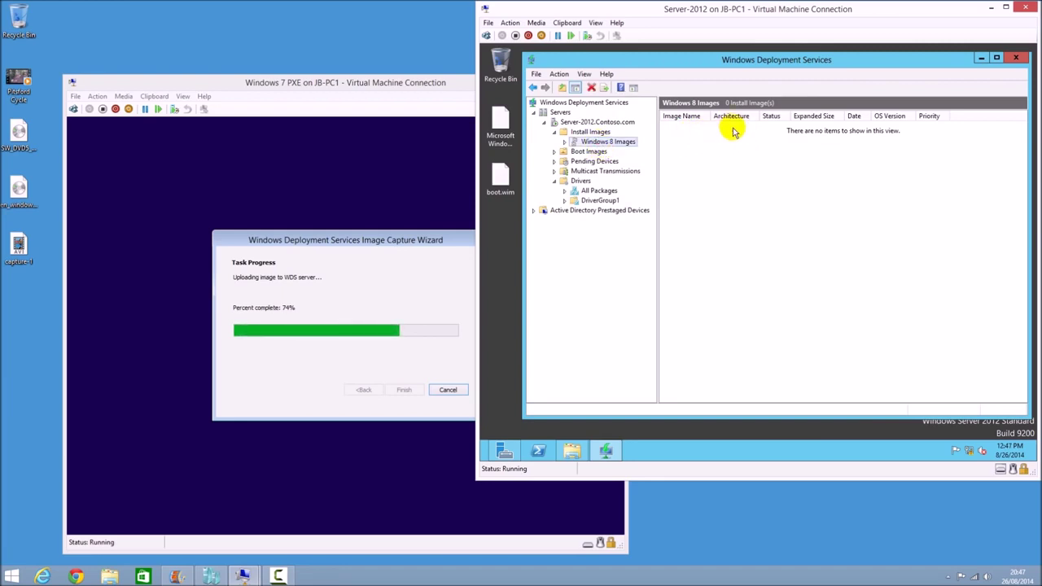
pyautogui.click(334, 367)
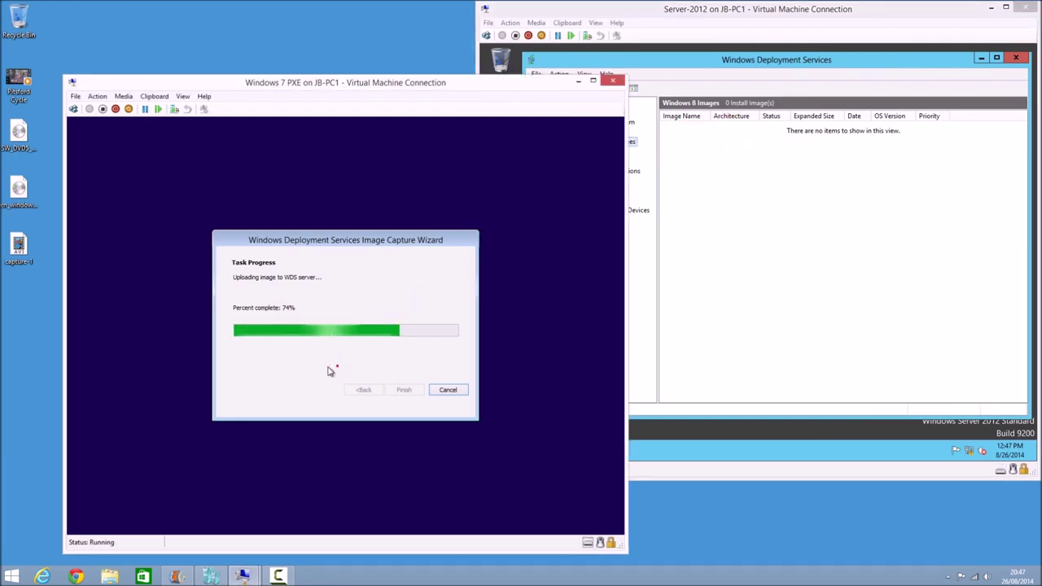
pyautogui.moveTo(244, 93); pyautogui.dragTo(182, 98)
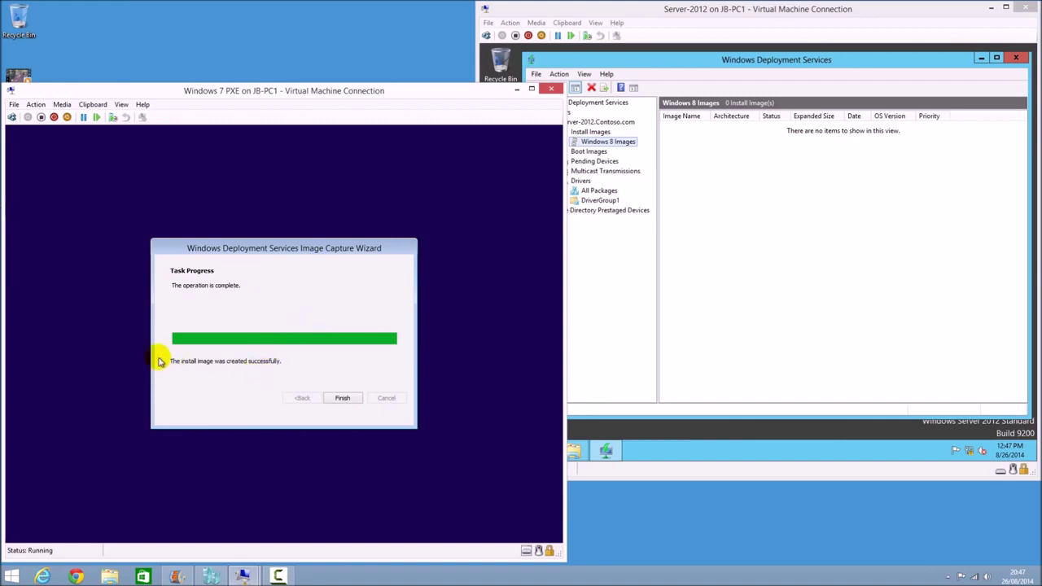
# Close the completed capture wizard and stop the client's boot menu countdown
pyautogui.click(339, 397)
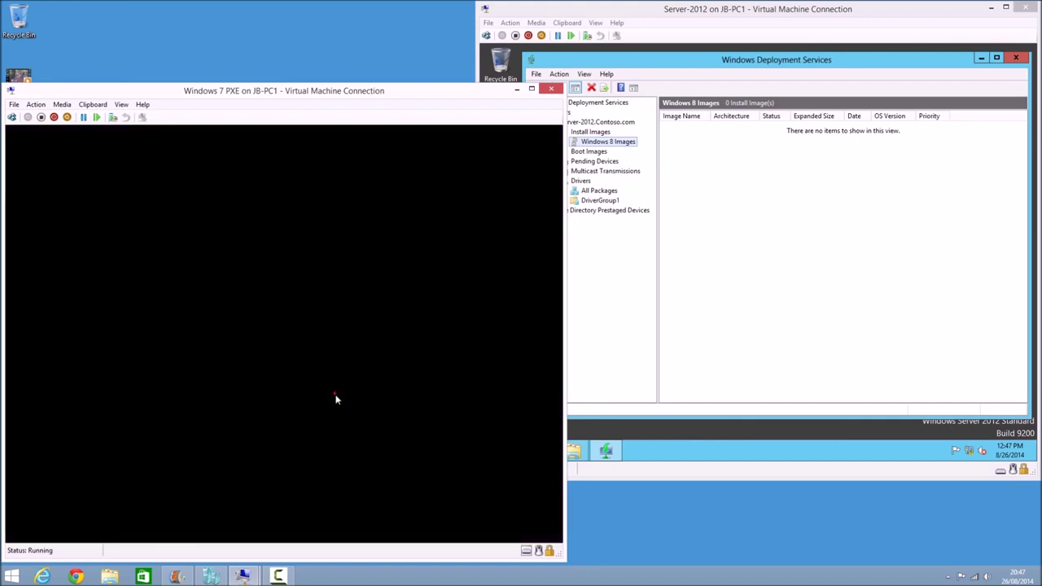
pyautogui.click(345, 394)
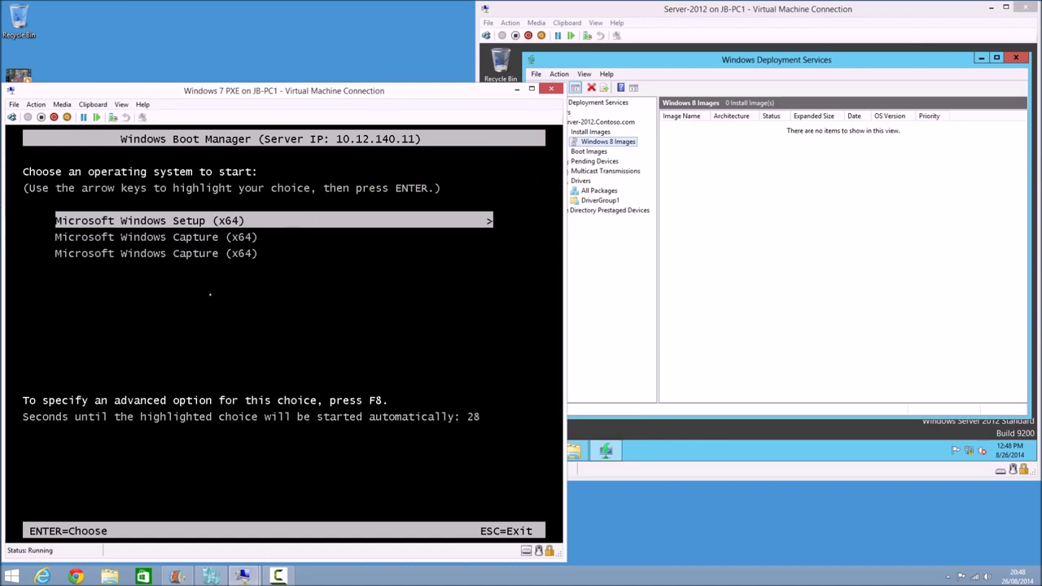
pyautogui.press('Up')
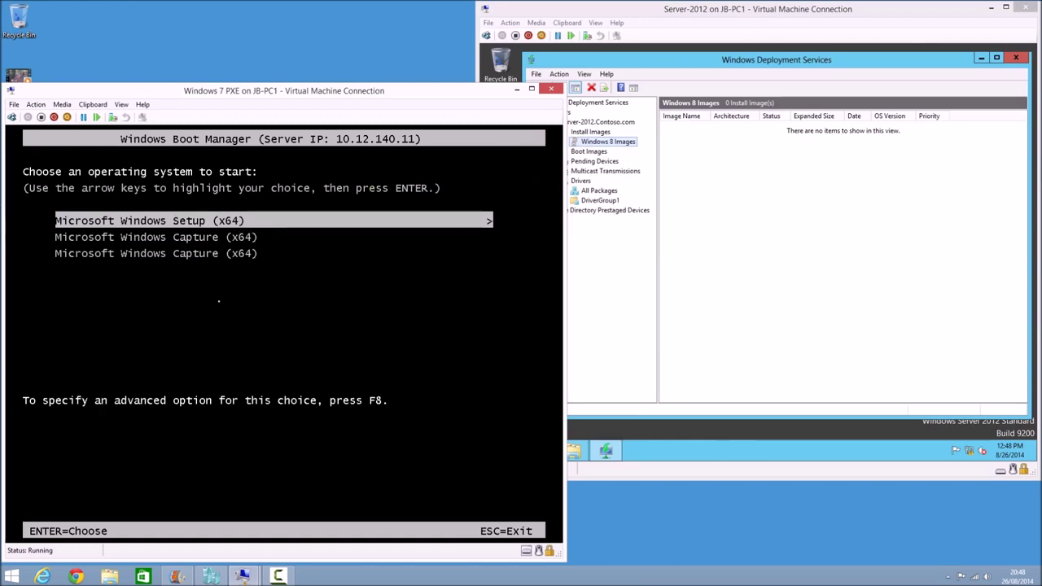
# On the server, open the options for the Windows 8 Images install group
pyautogui.click(575, 263)
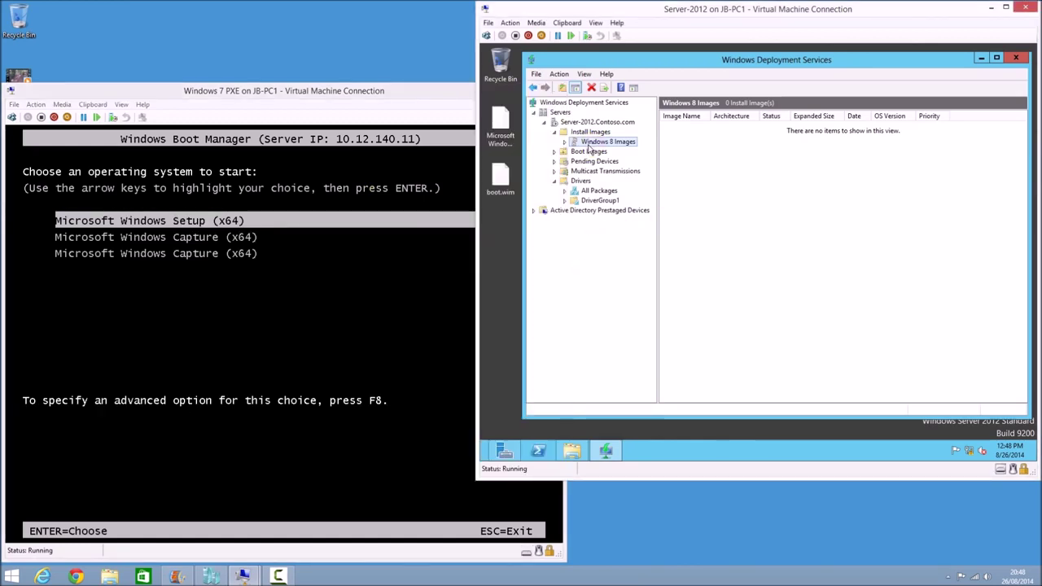
pyautogui.click(590, 133)
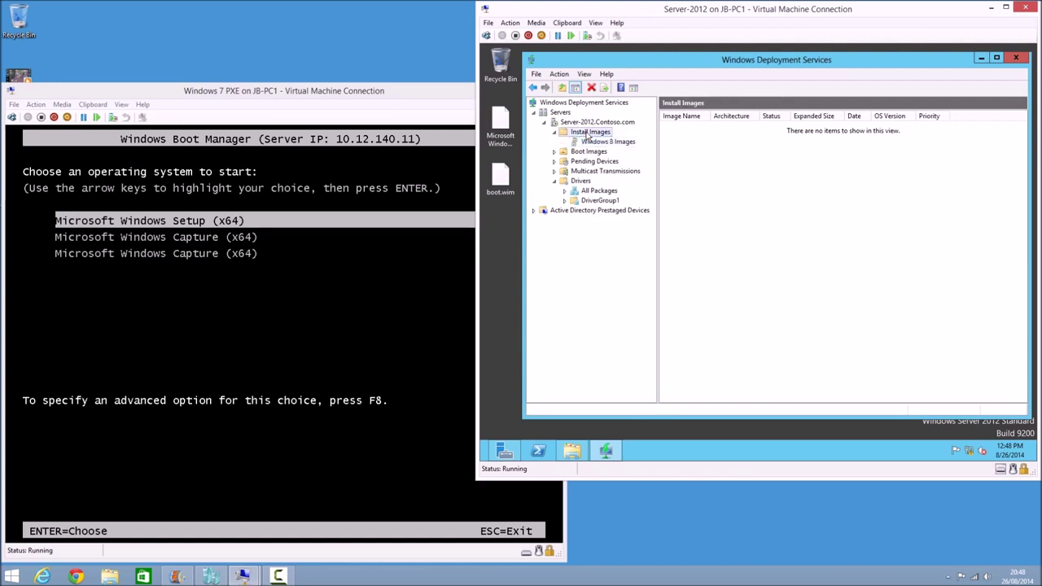
pyautogui.click(601, 141)
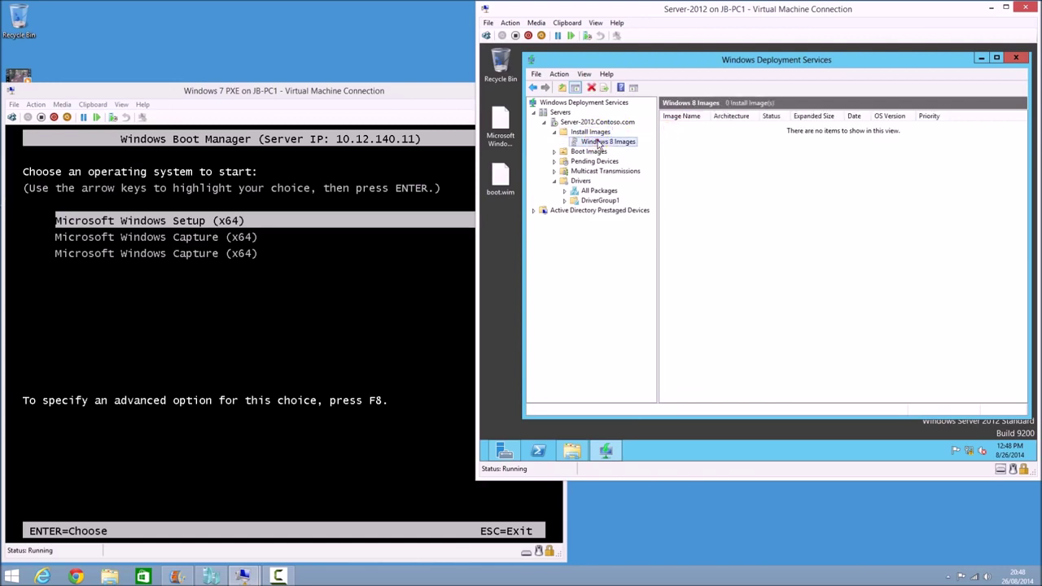
pyautogui.rightClick(598, 142)
# Start Add Install Image and browse to E:\WDS\Images\Windows 8 Images
pyautogui.click(643, 149)
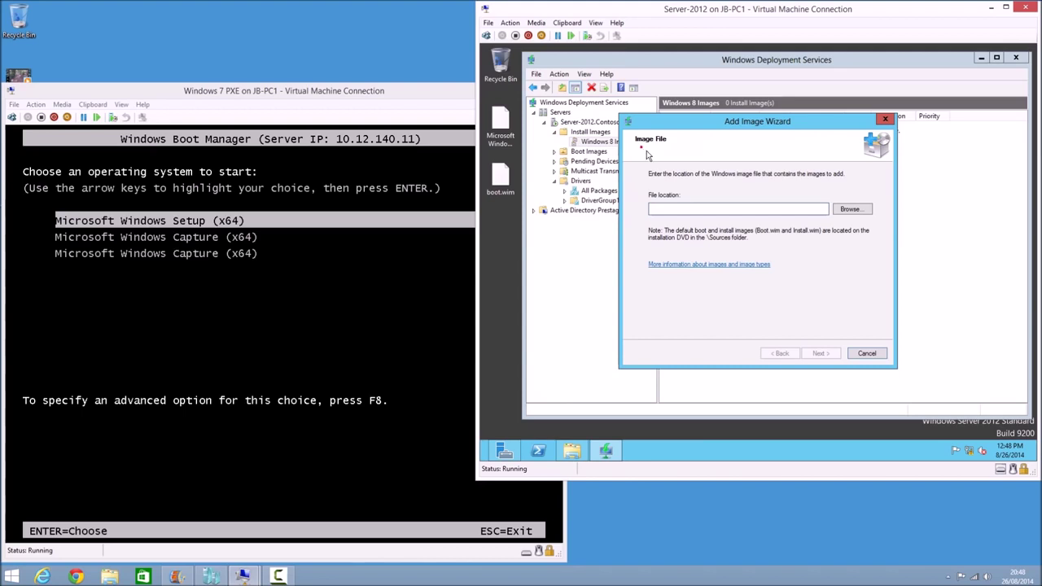
pyautogui.click(850, 210)
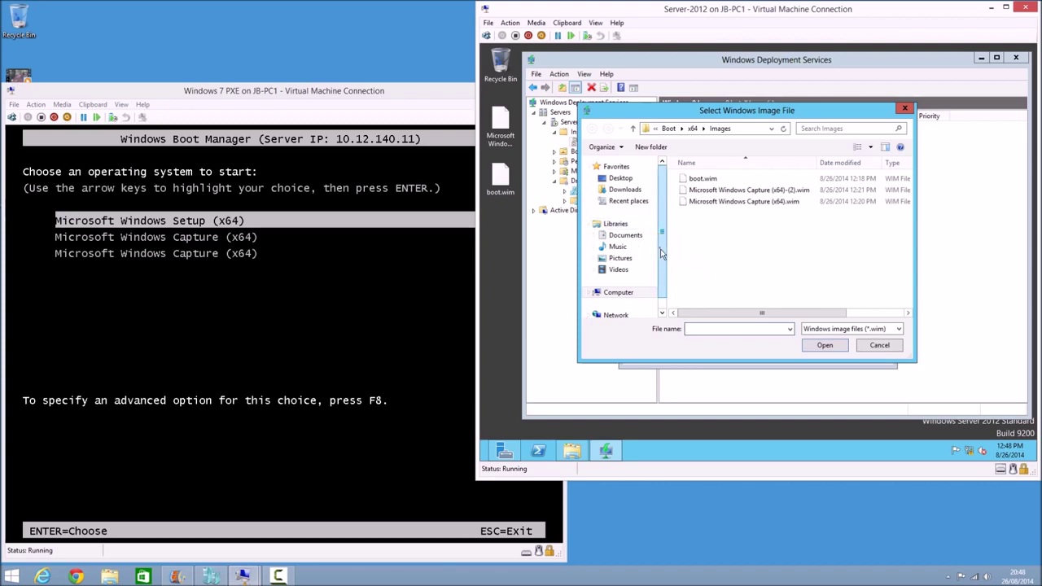
pyautogui.scroll(-1, 662, 261)
pyautogui.click(618, 276)
pyautogui.doubleClick(727, 218)
pyautogui.doubleClick(694, 179)
pyautogui.doubleClick(699, 190)
pyautogui.doubleClick(702, 180)
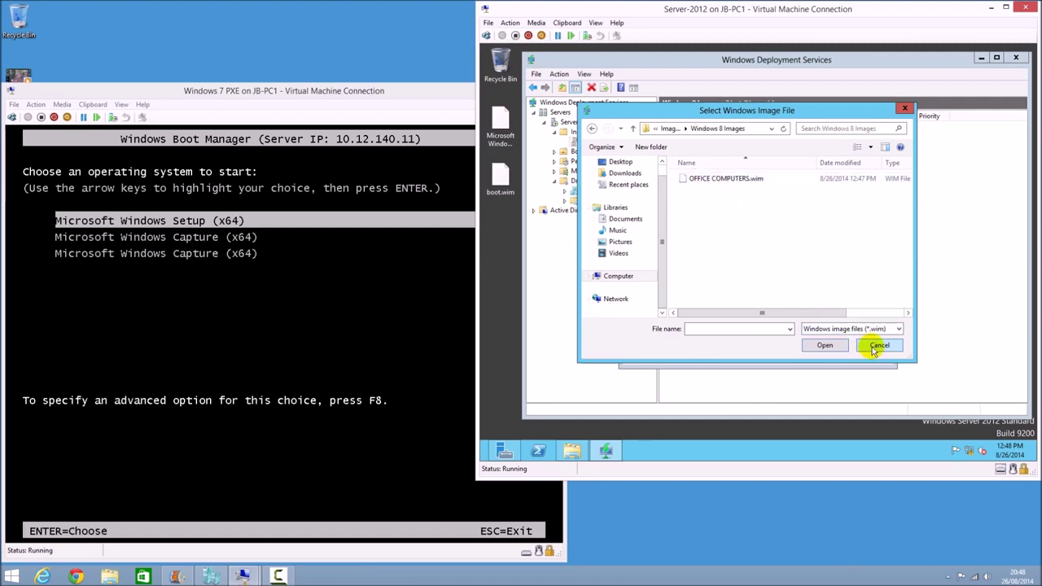
# Navigate again to the Windows 8 Images folder on E: and choose OFFICE COMPUTERS.wim
pyautogui.click(635, 278)
pyautogui.doubleClick(697, 199)
pyautogui.doubleClick(696, 181)
pyautogui.doubleClick(696, 190)
pyautogui.doubleClick(694, 179)
pyautogui.click(702, 181)
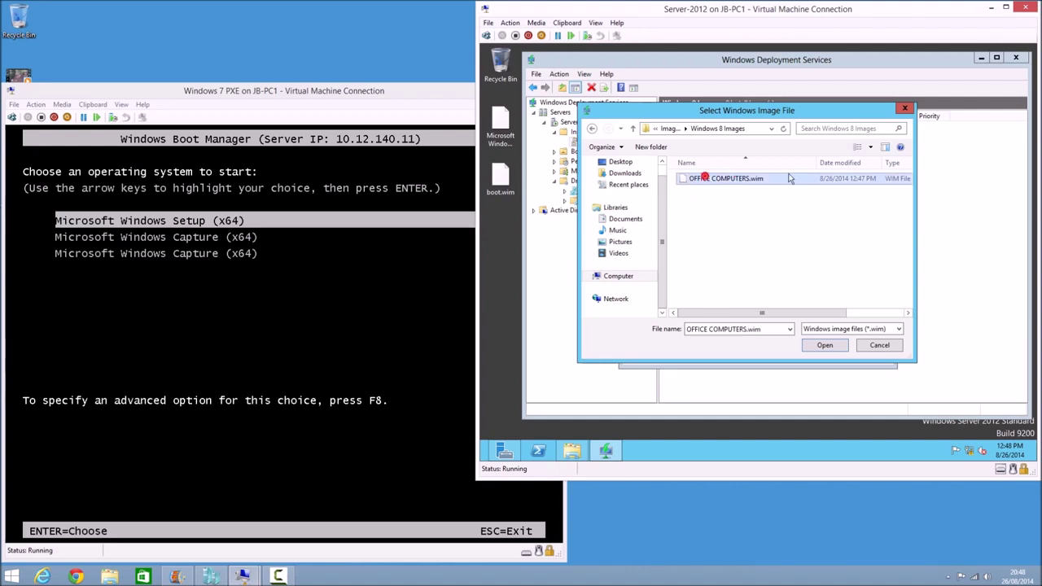
pyautogui.click(816, 345)
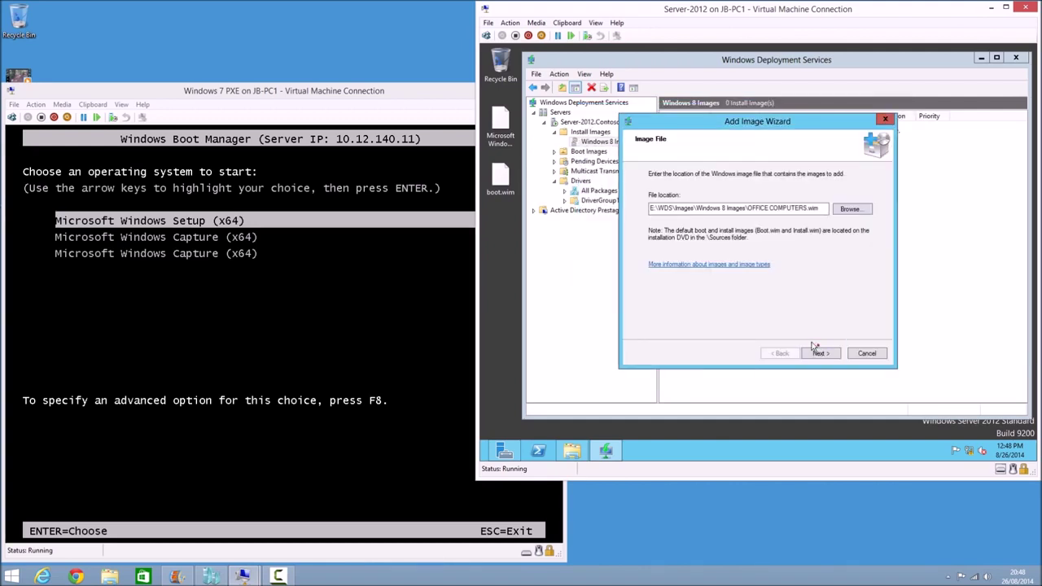
# Accept the OFFICE COMPUTERS image and finish adding it to the group
pyautogui.click(819, 353)
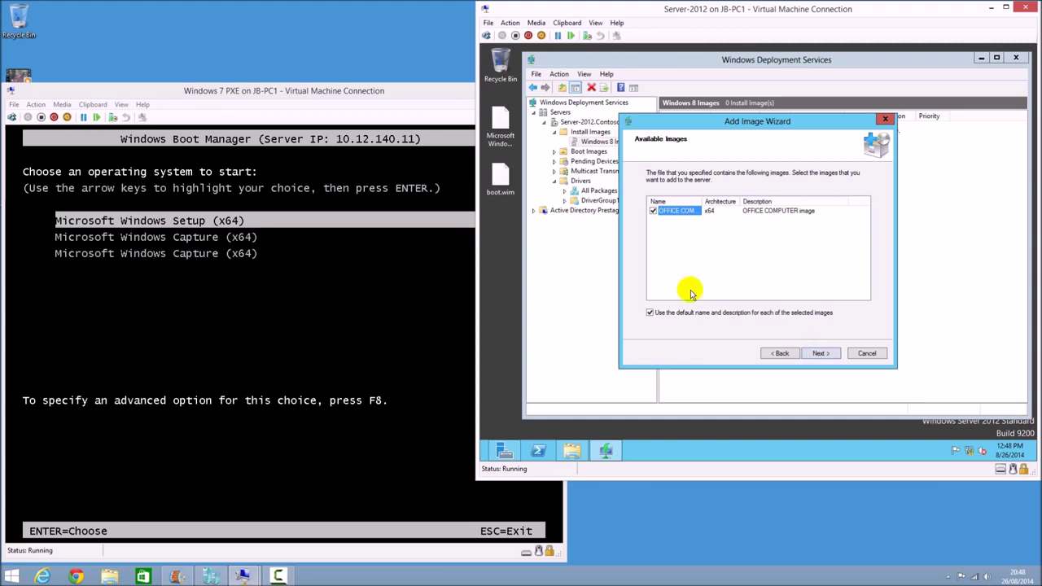
pyautogui.click(826, 352)
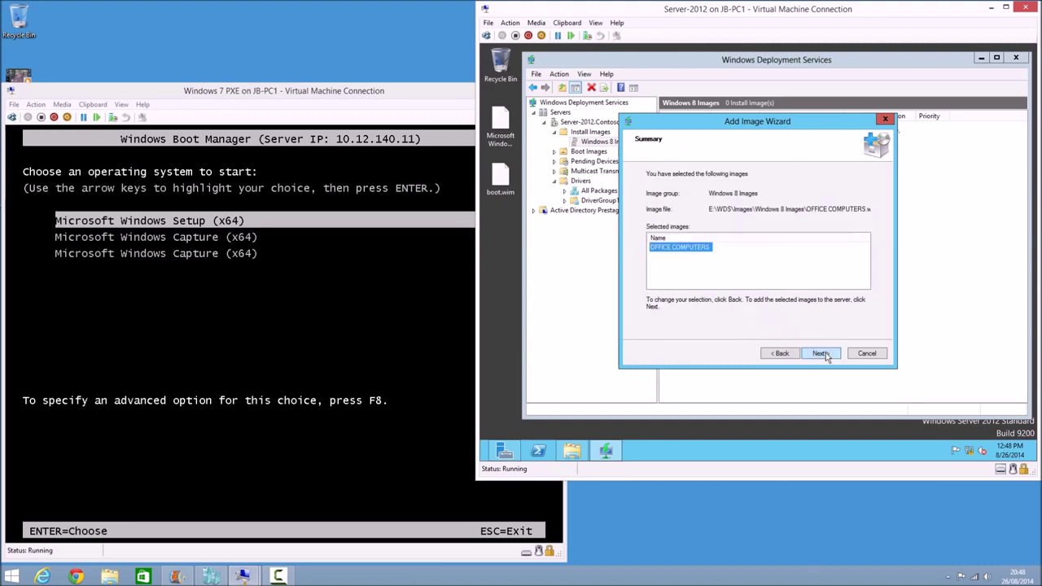
pyautogui.click(826, 352)
pyautogui.click(821, 353)
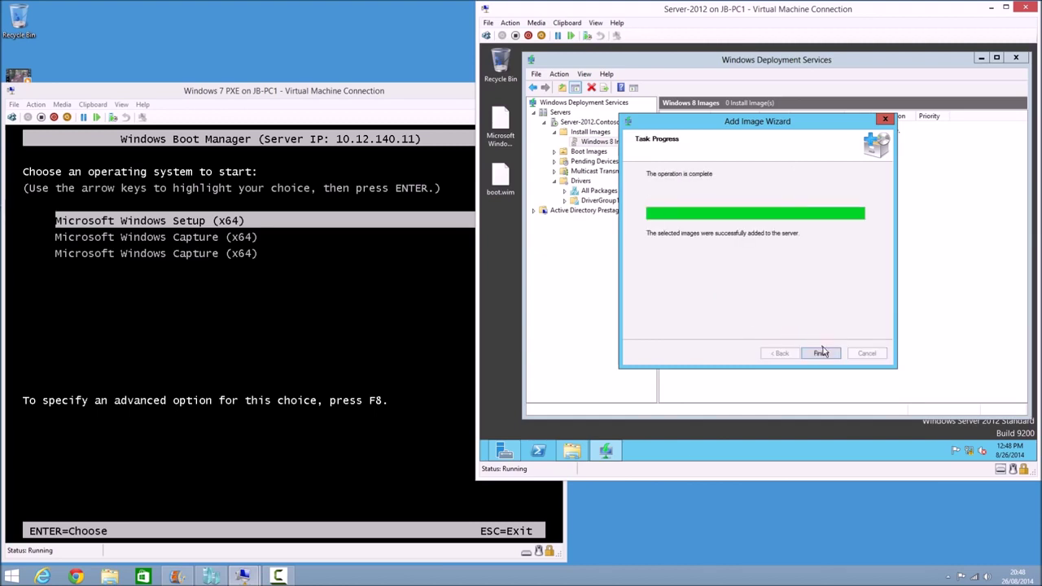
# Refresh the WDS server tree and open the Windows 8 install image group
pyautogui.click(699, 147)
pyautogui.rightClick(581, 105)
pyautogui.click(599, 105)
pyautogui.click(544, 121)
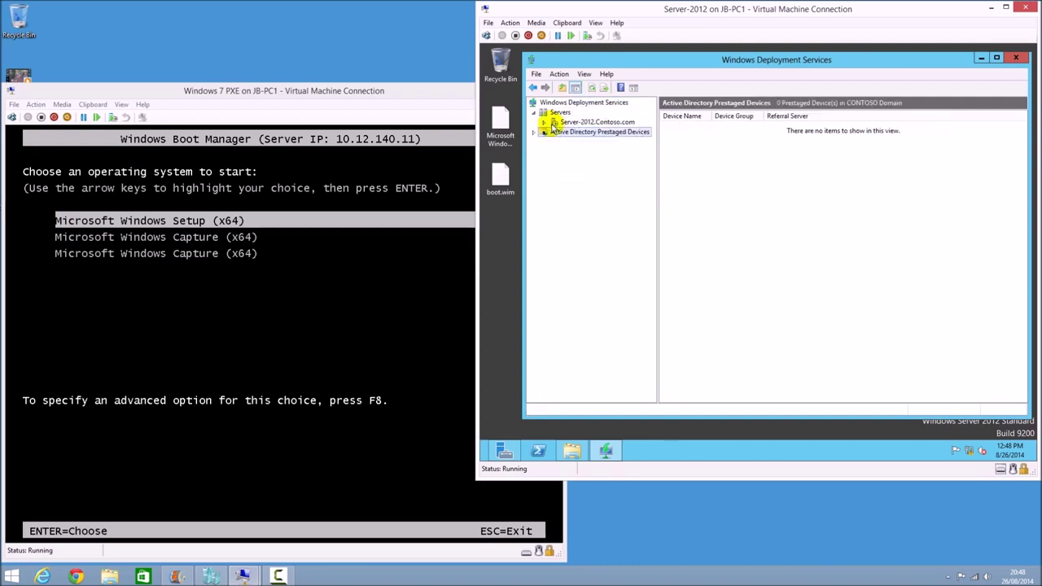
pyautogui.click(576, 133)
pyautogui.doubleClick(689, 126)
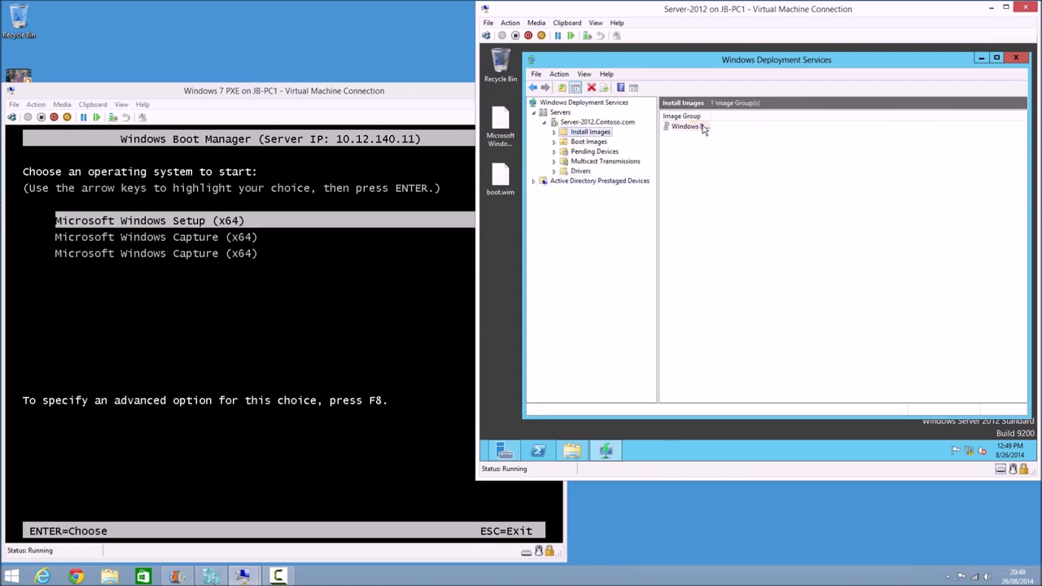
# Delete the duplicate second image, keeping one OFFICE COMPUTERS image, then return to the client
pyautogui.rightClick(688, 136)
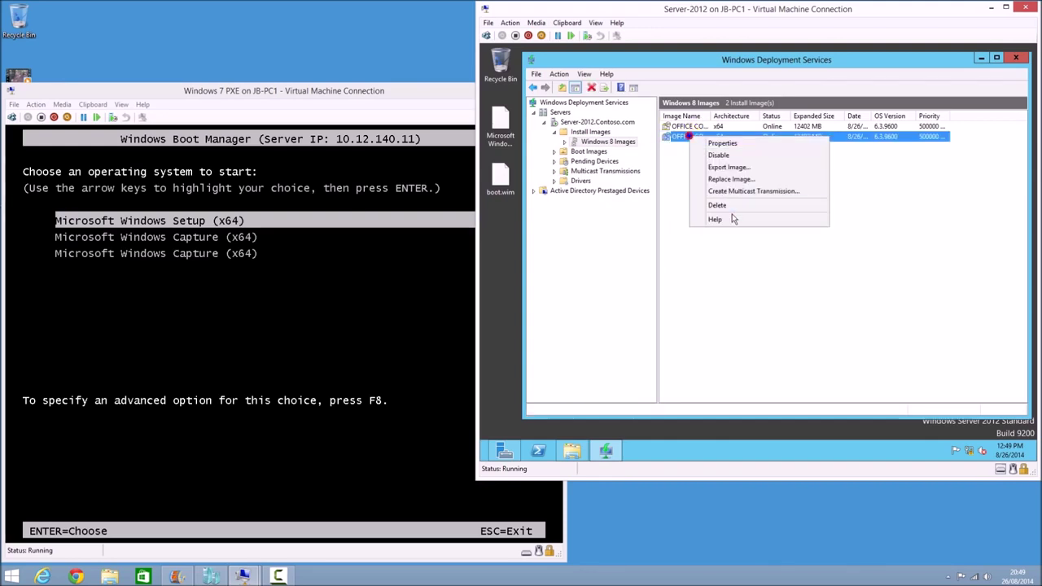
pyautogui.click(705, 205)
pyautogui.click(757, 275)
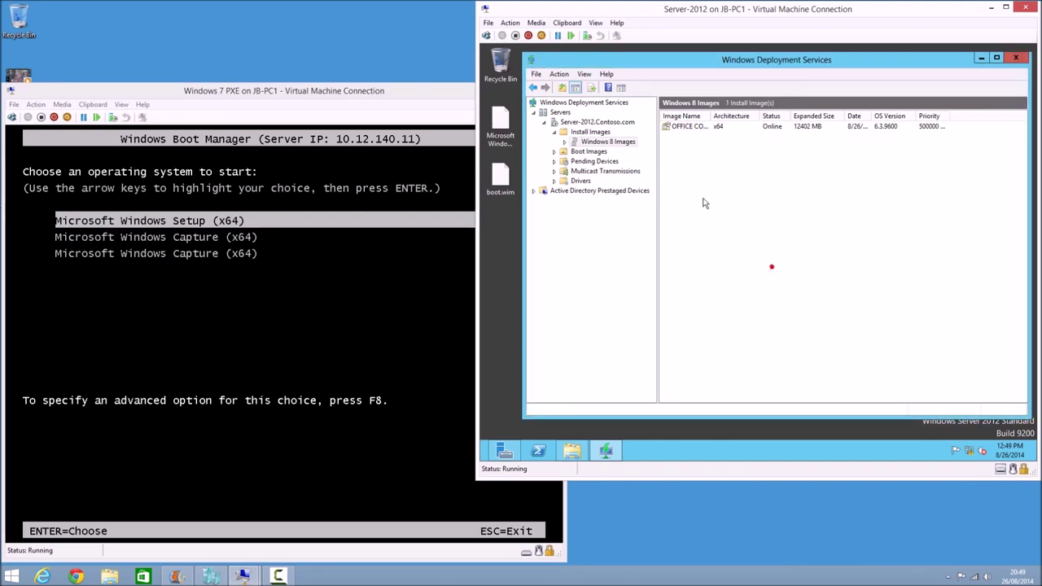
pyautogui.click(692, 128)
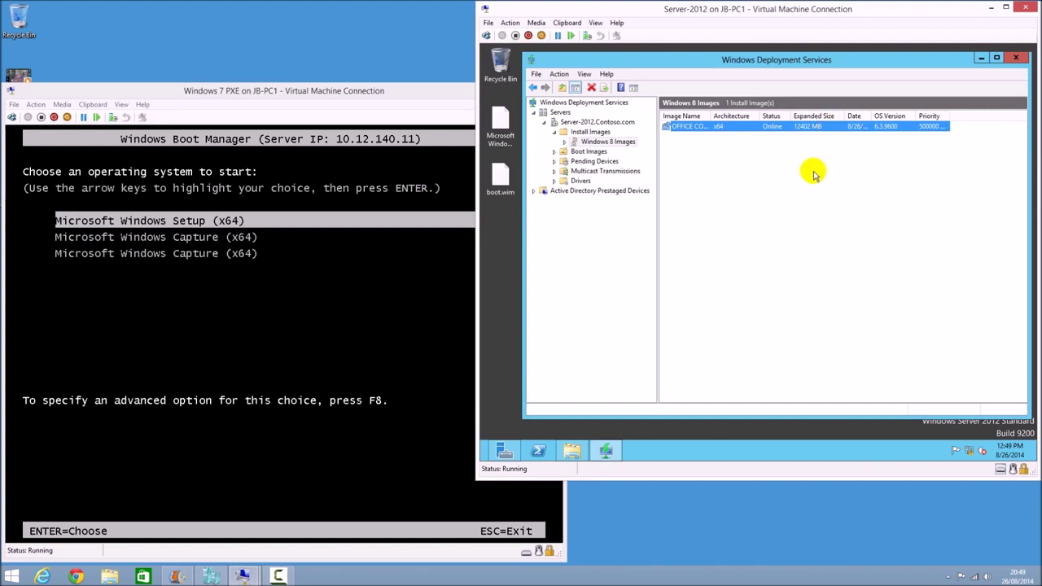
pyautogui.click(326, 84)
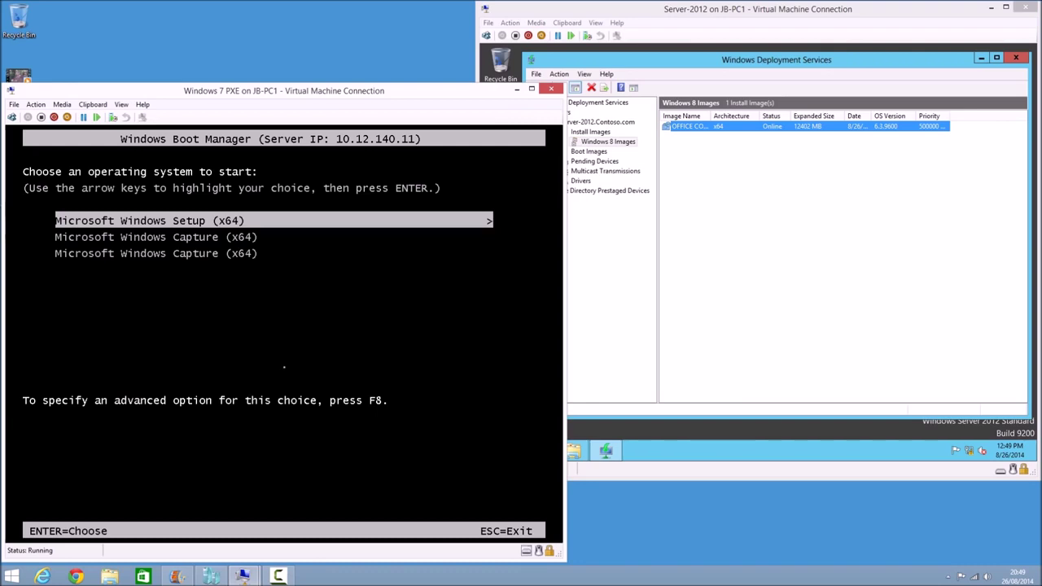
# Select Microsoft Windows Setup (x64) in Windows Boot Manager and boot into it
pyautogui.press('Down')
pyautogui.press('Up')
pyautogui.press('Return')
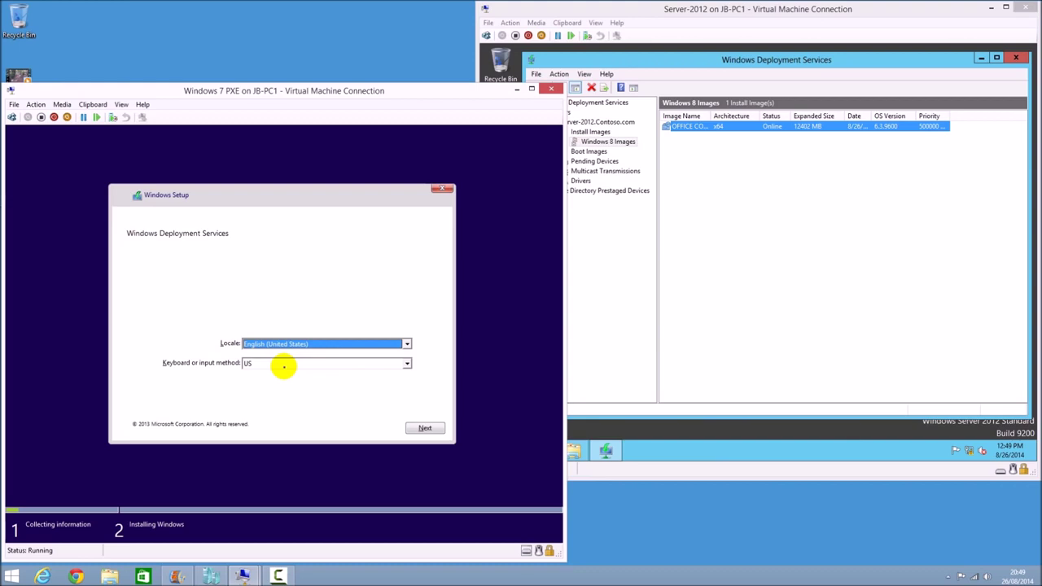
# Set locale and keyboard to United Kingdom, then sign in as the domain administrator with its password
pyautogui.press('Up')
pyautogui.press('Return')
pyautogui.write('contos')
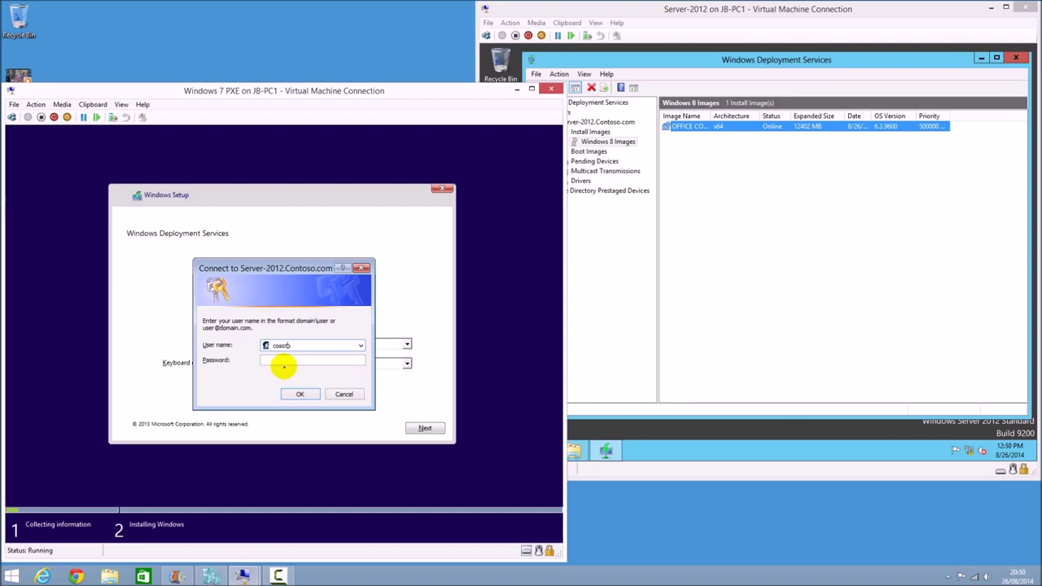
pyautogui.write('n')
pyautogui.write('\\administrator')
pyautogui.press('Tab')
pyautogui.write('••••••••••••')
pyautogui.press('Return')
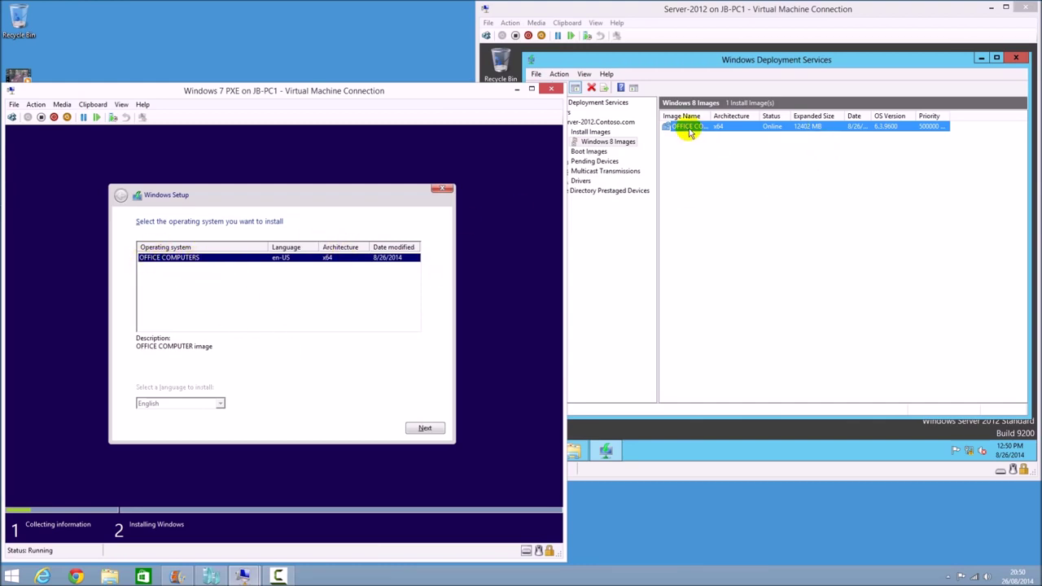
# Check the image name on the server, then choose OFFICE COMPUTERS as the system to install
pyautogui.click(706, 160)
pyautogui.doubleClick(714, 119)
pyautogui.click(467, 167)
pyautogui.click(202, 278)
pyautogui.click(174, 259)
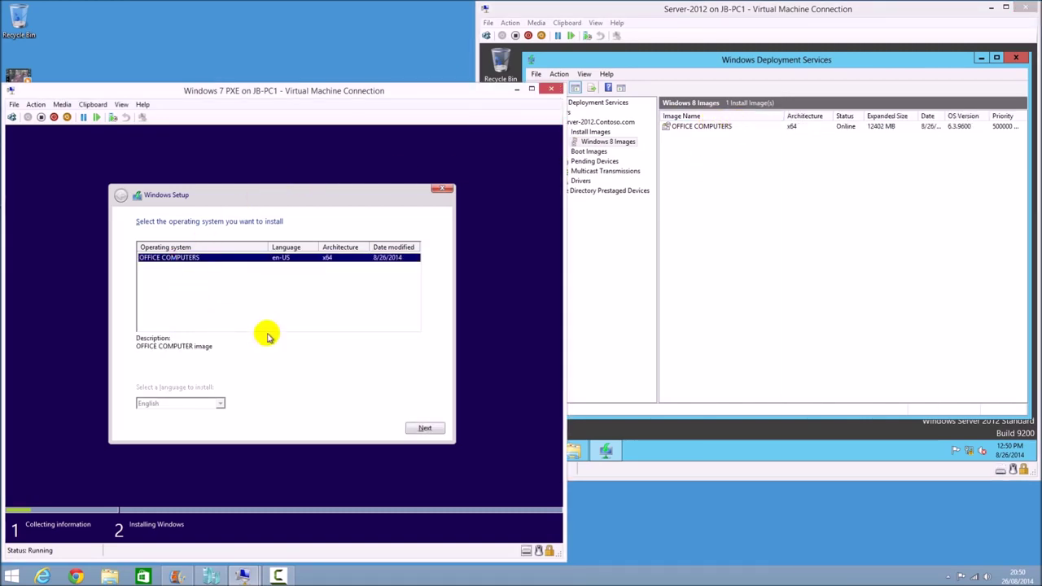
pyautogui.click(424, 427)
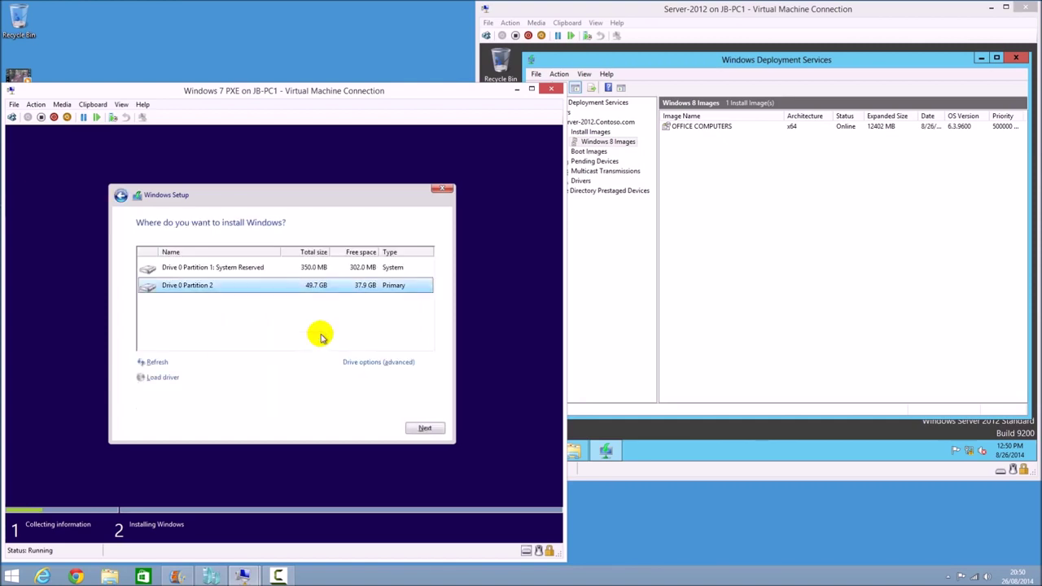
# Delete both existing partitions, including System Reserved, and create a new partition in the unallocated space
pyautogui.click(350, 362)
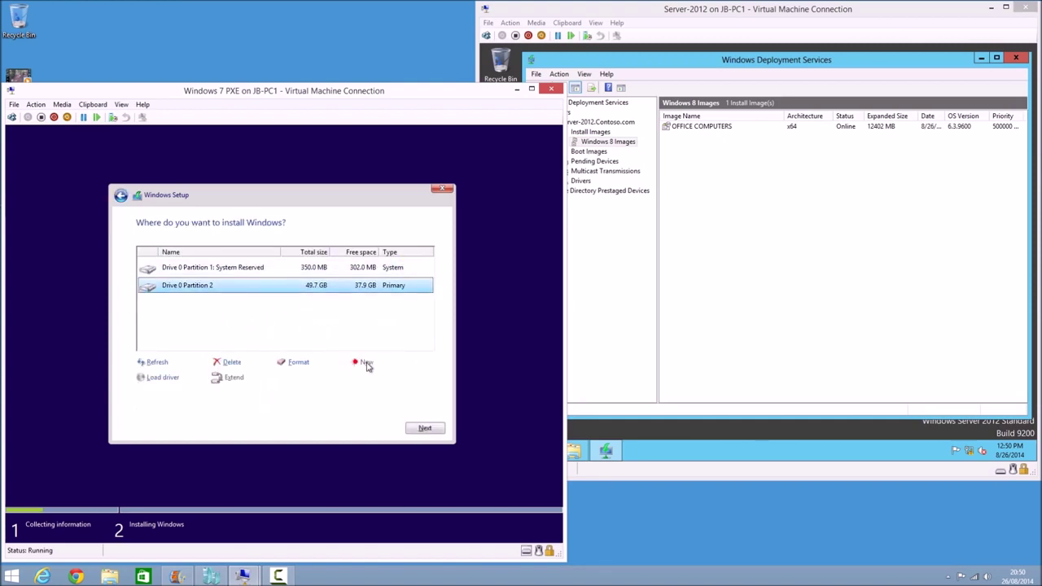
pyautogui.click(241, 360)
pyautogui.click(348, 379)
pyautogui.click(269, 268)
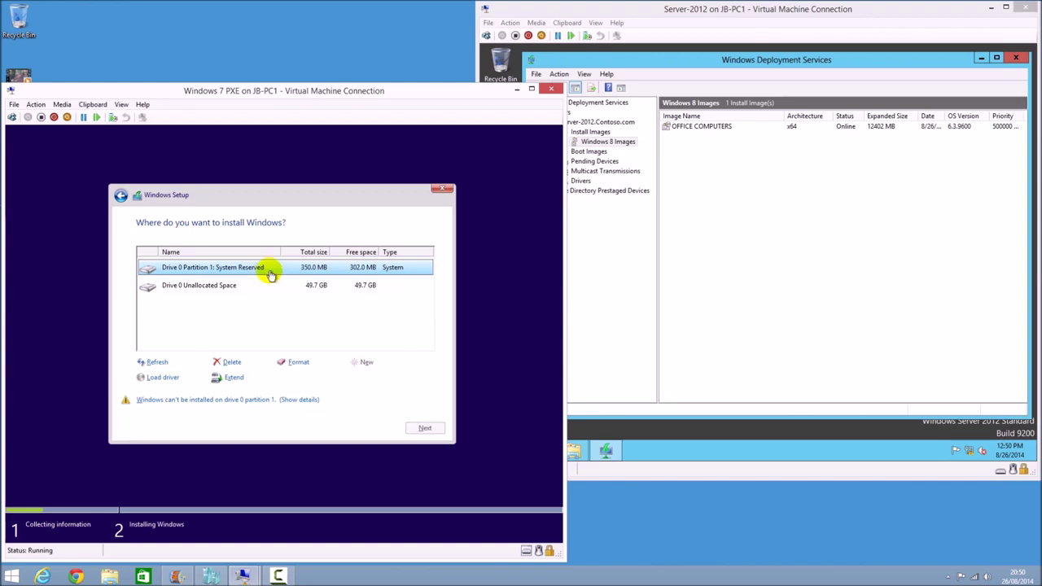
pyautogui.click(233, 362)
pyautogui.click(355, 379)
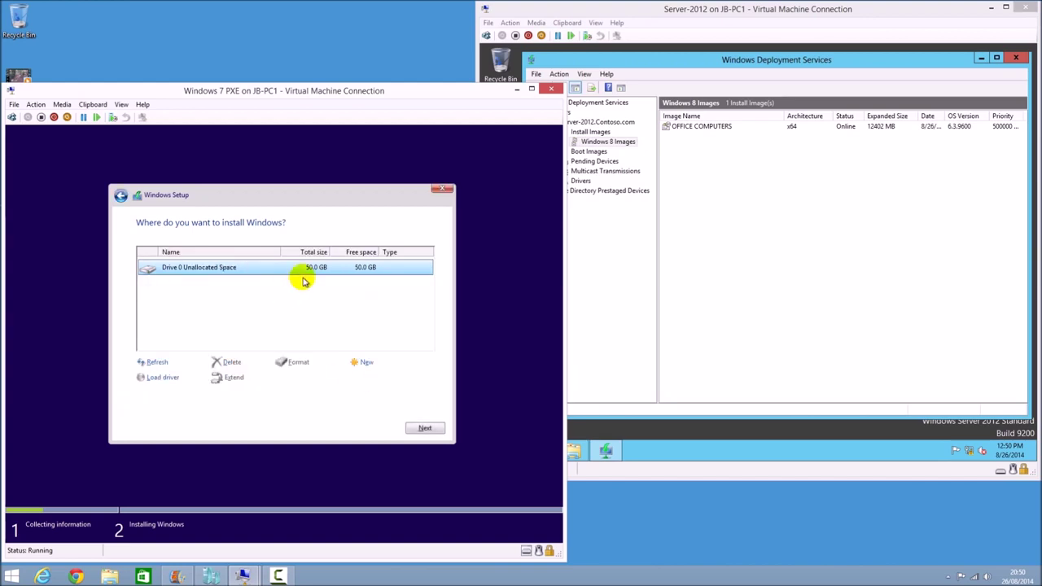
pyautogui.click(356, 366)
pyautogui.click(380, 378)
pyautogui.click(355, 378)
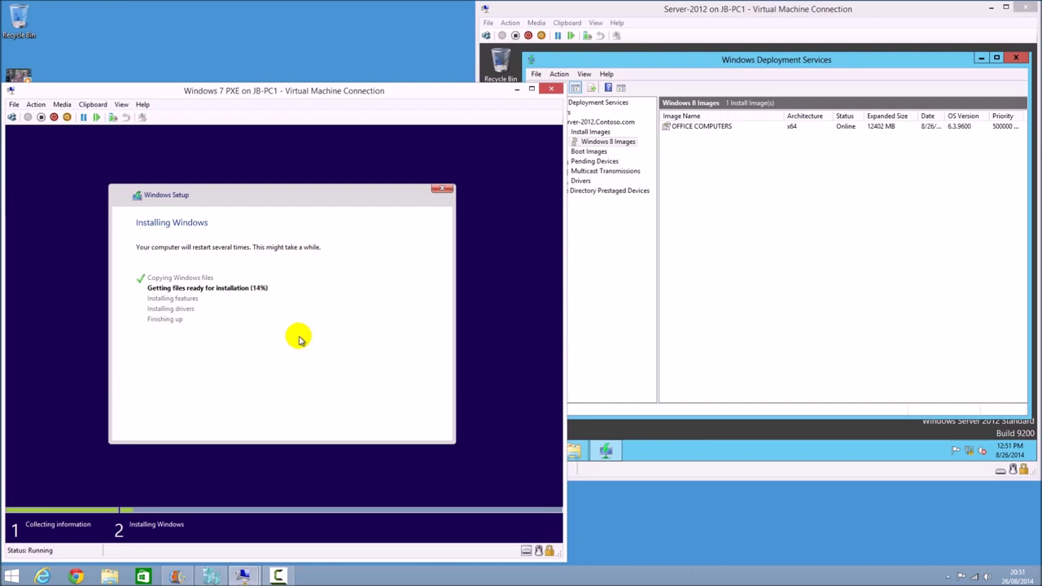
# Let Windows Setup finish its Getting ready stage so the client reboots into PXE network boot
pyautogui.click(636, 517)
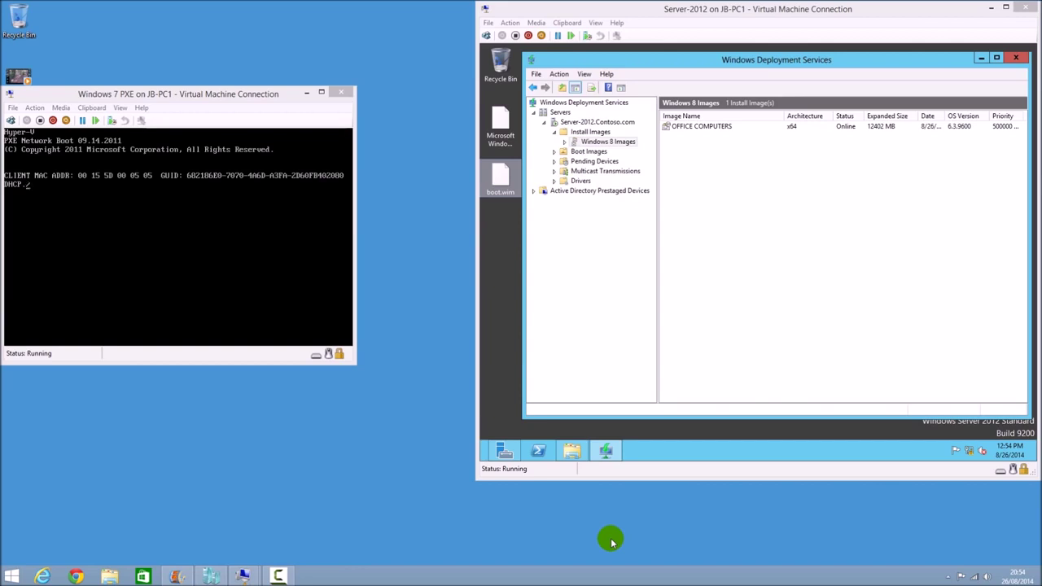
# Cancel the PXE boot and set the country or region to United Kingdom
pyautogui.click(249, 336)
pyautogui.press('Escape')
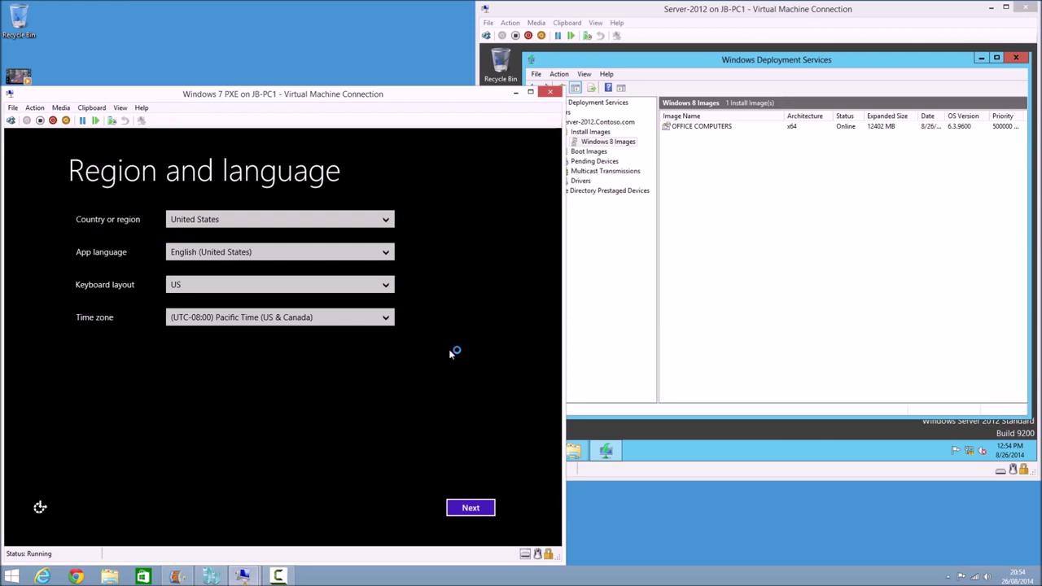
pyautogui.click(204, 225)
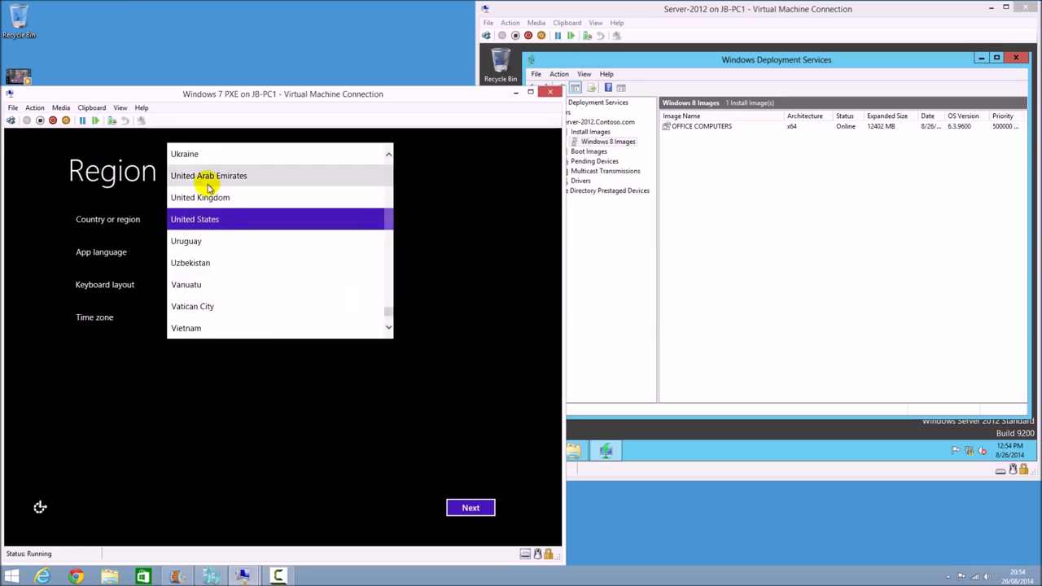
pyautogui.click(209, 201)
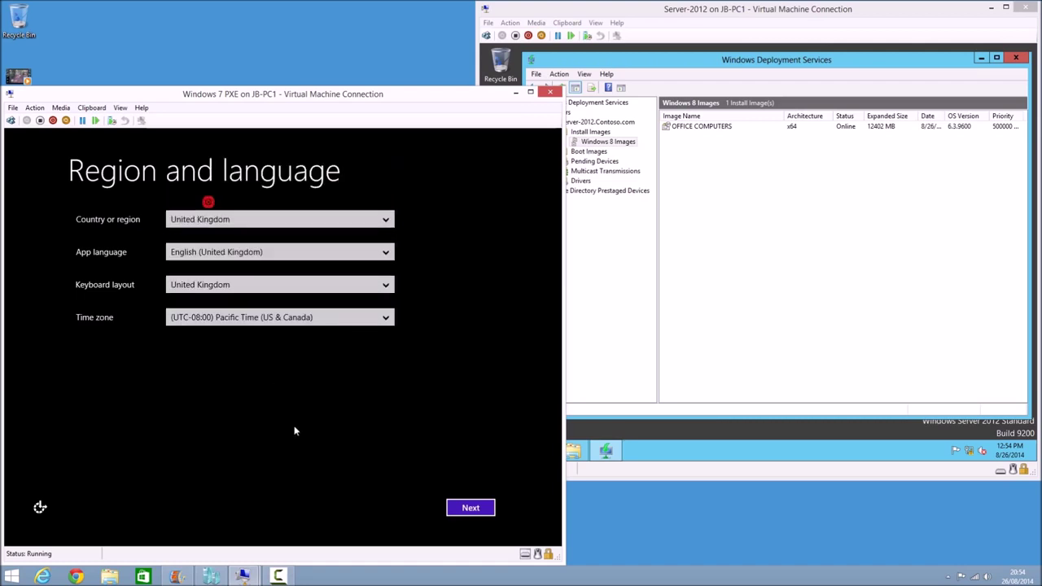
# Choose the (UTC) Dublin, Edinburgh, Lisbon, London time zone and continue to the license terms
pyautogui.click(234, 321)
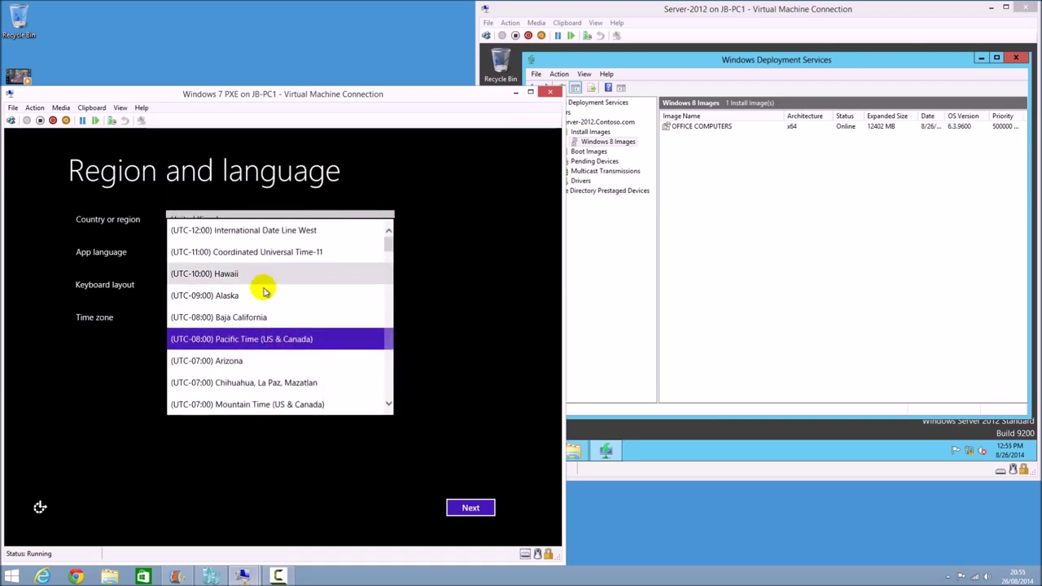
pyautogui.moveTo(390, 250); pyautogui.dragTo(400, 298)
pyautogui.click(295, 285)
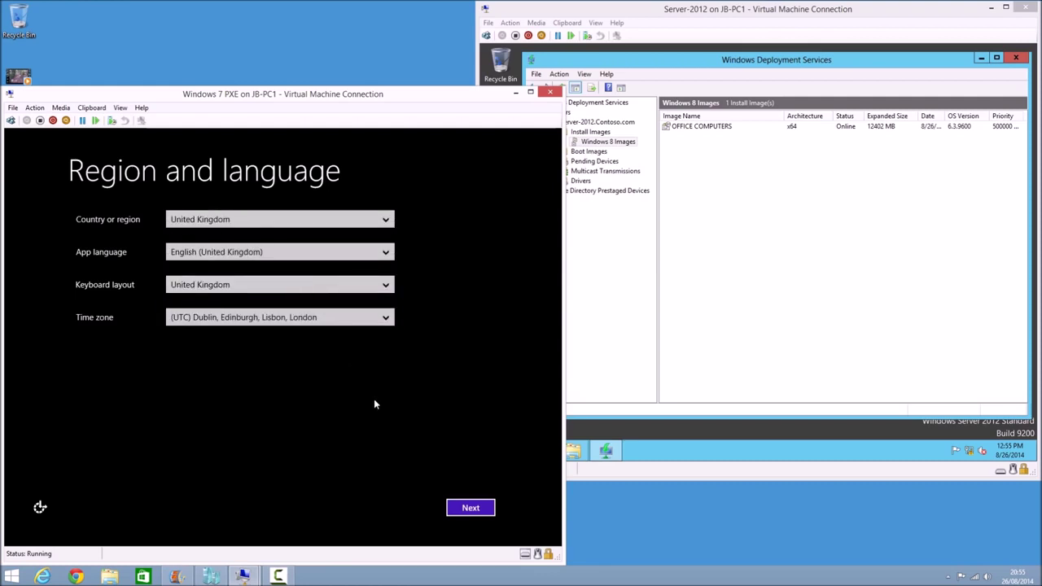
pyautogui.click(488, 507)
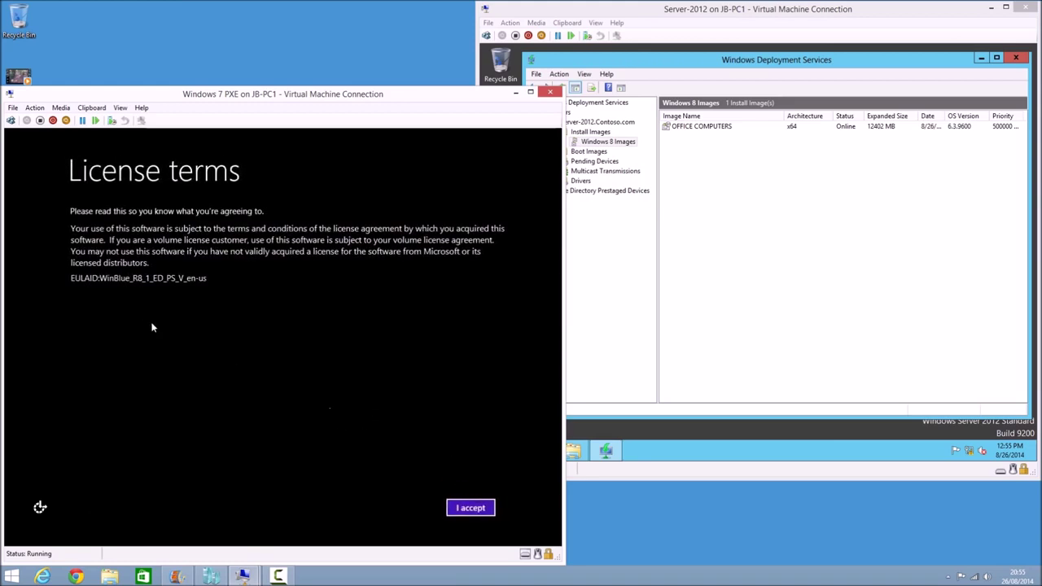
# Accept the license, set Windows Update to Don't set up, and continue past the remaining settings pages
pyautogui.click(461, 508)
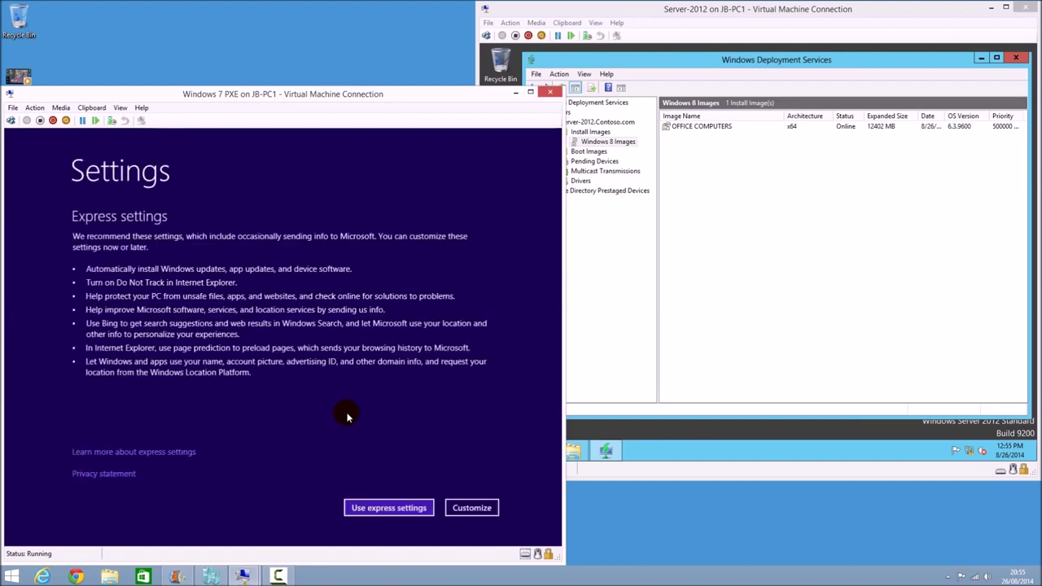
pyautogui.click(476, 508)
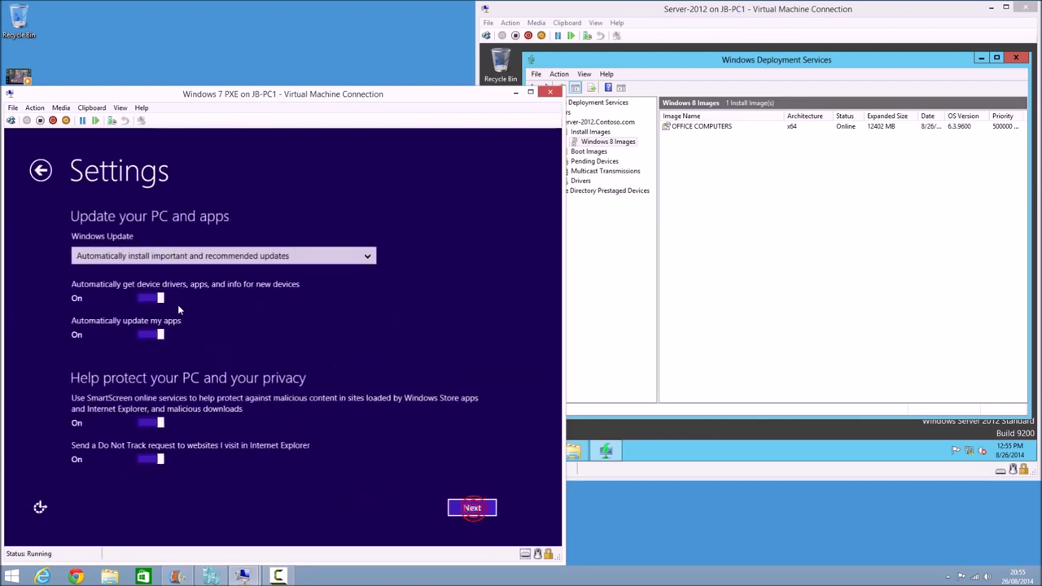
pyautogui.click(201, 262)
pyautogui.click(206, 322)
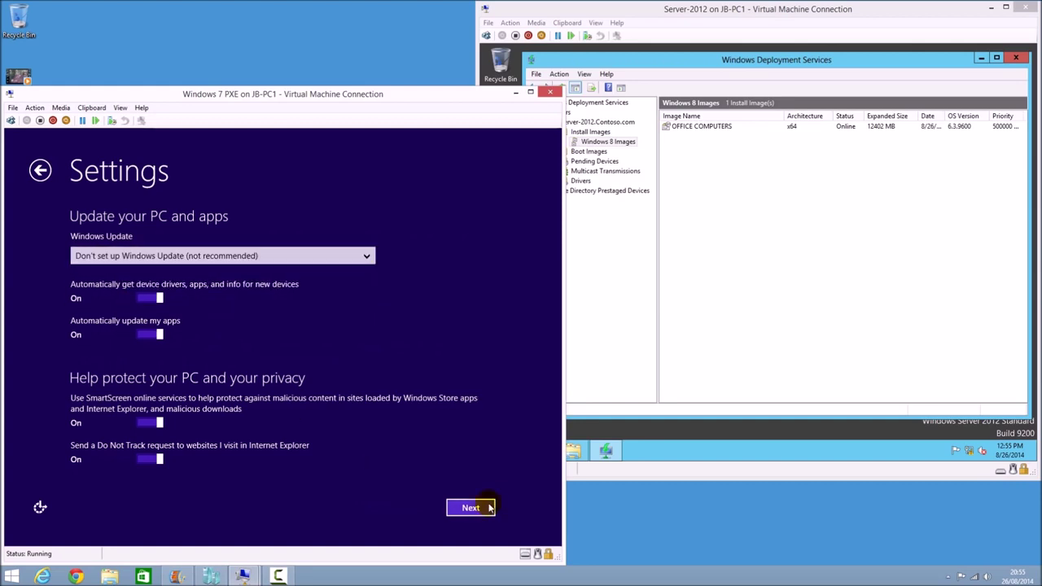
pyautogui.click(476, 508)
pyautogui.click(476, 508)
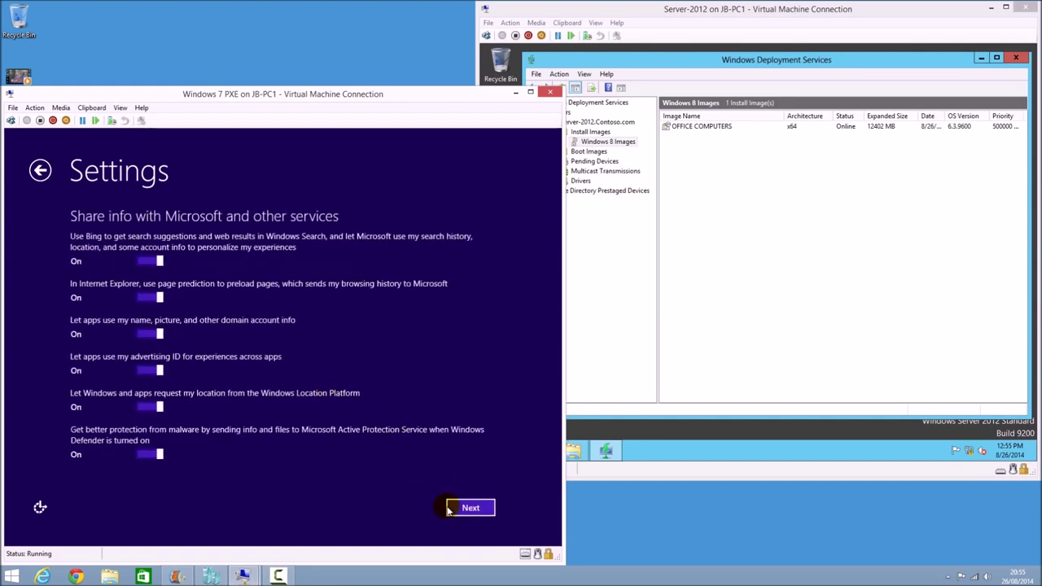
pyautogui.click(451, 507)
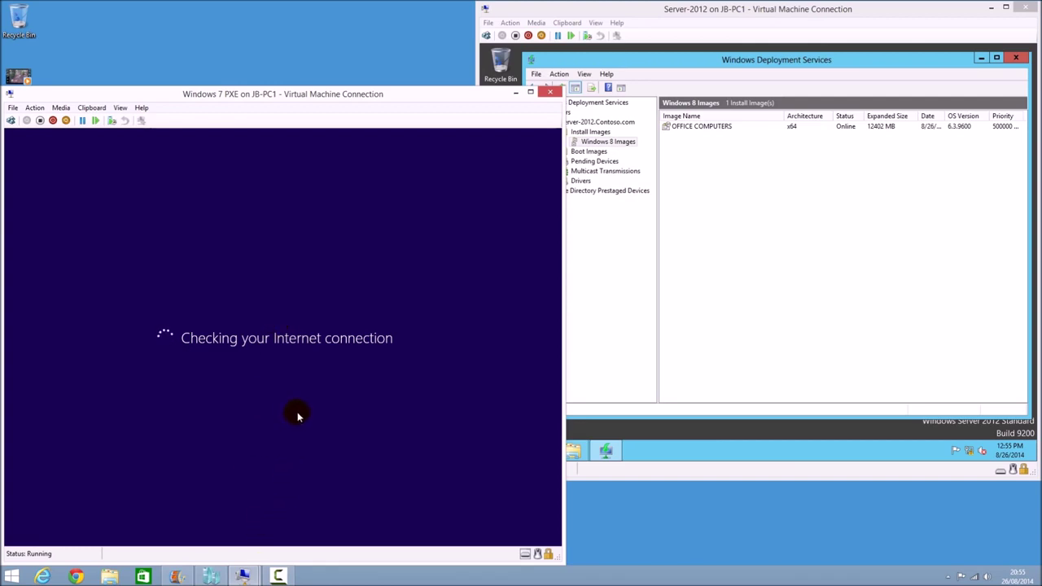
# Create a local account with the chosen user name and finish setup
pyautogui.click(453, 509)
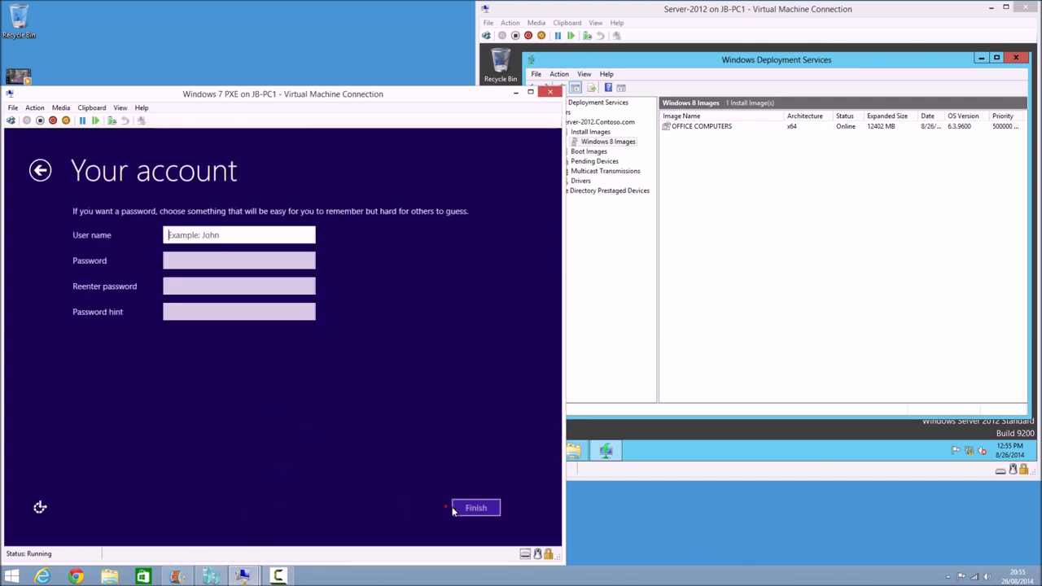
pyautogui.write('Jake')
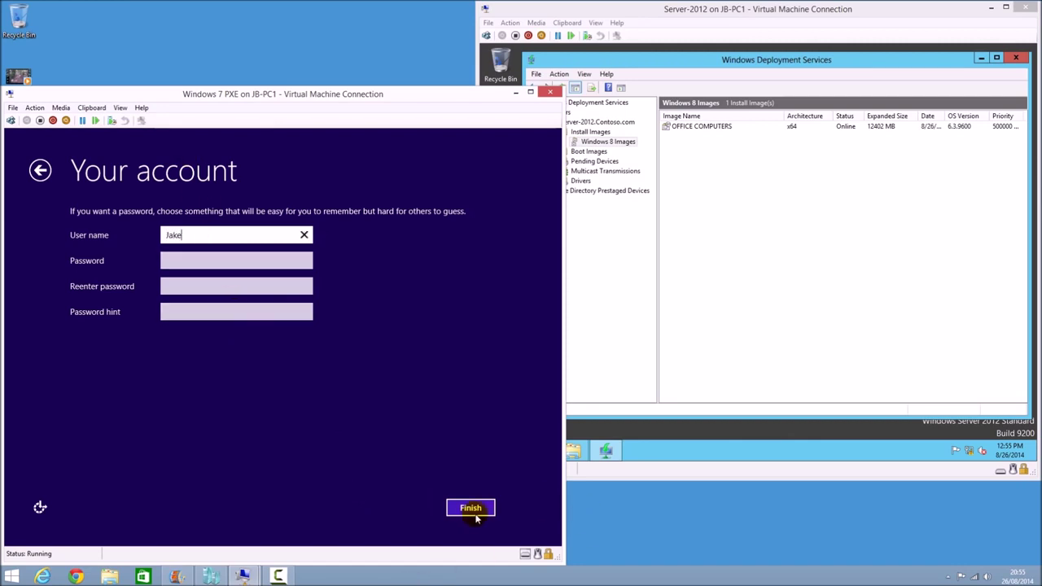
pyautogui.click(475, 512)
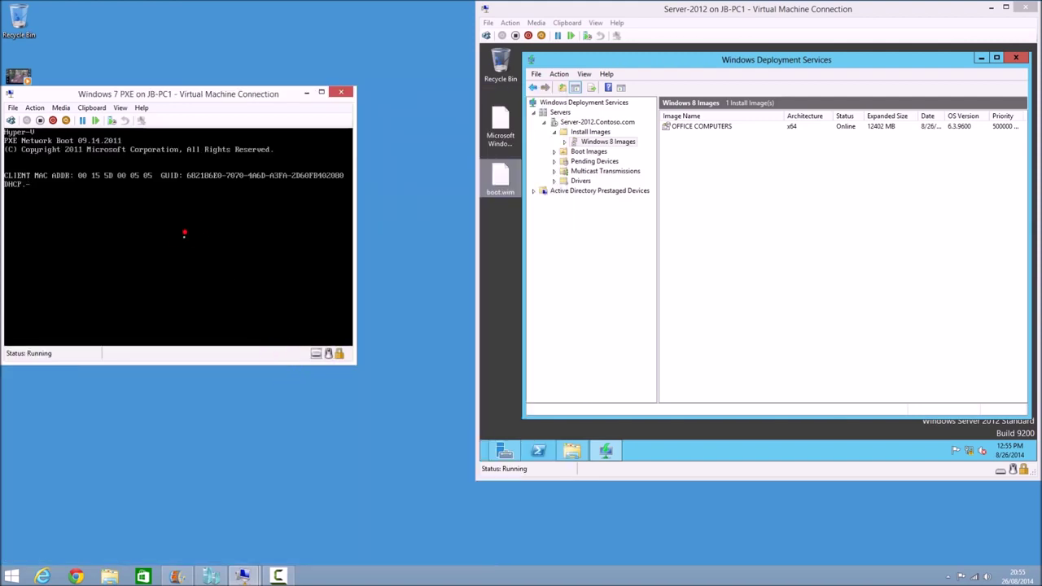
# Skip the network boot and try signing in as administrator with an empty password, dismissing the disabled-account message
pyautogui.press('Escape')
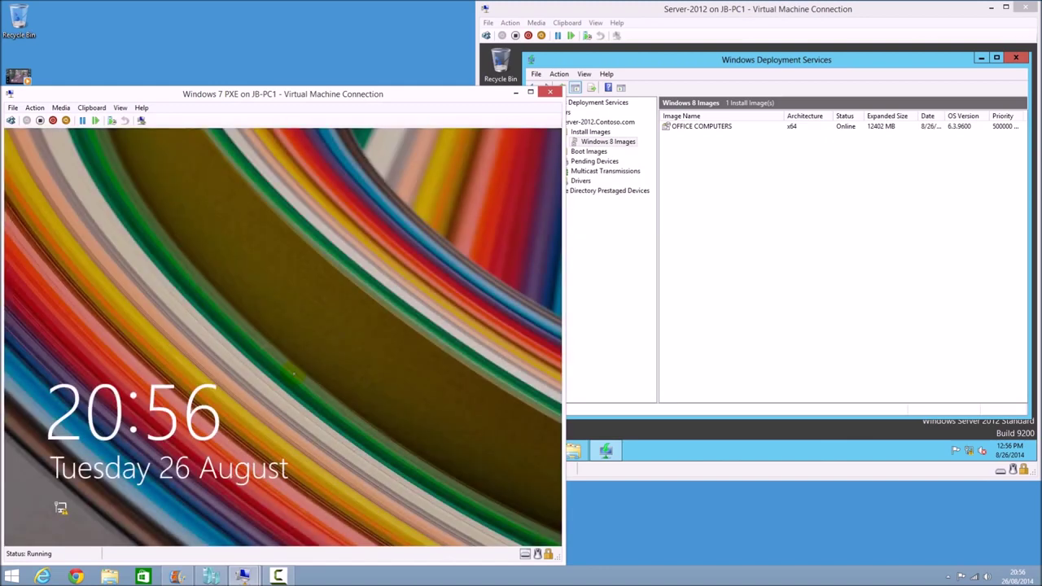
pyautogui.click(269, 339)
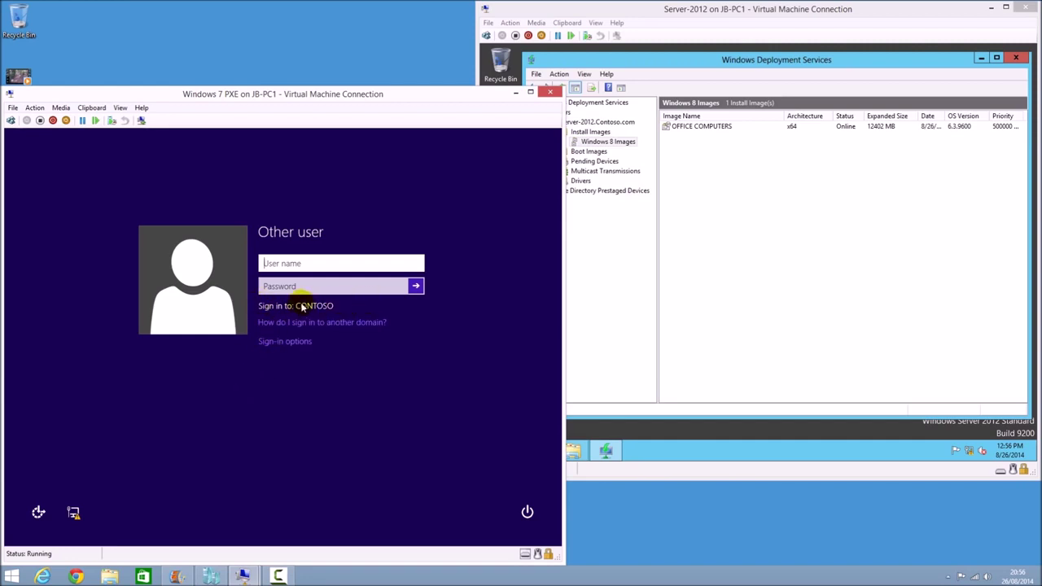
pyautogui.write('administrator')
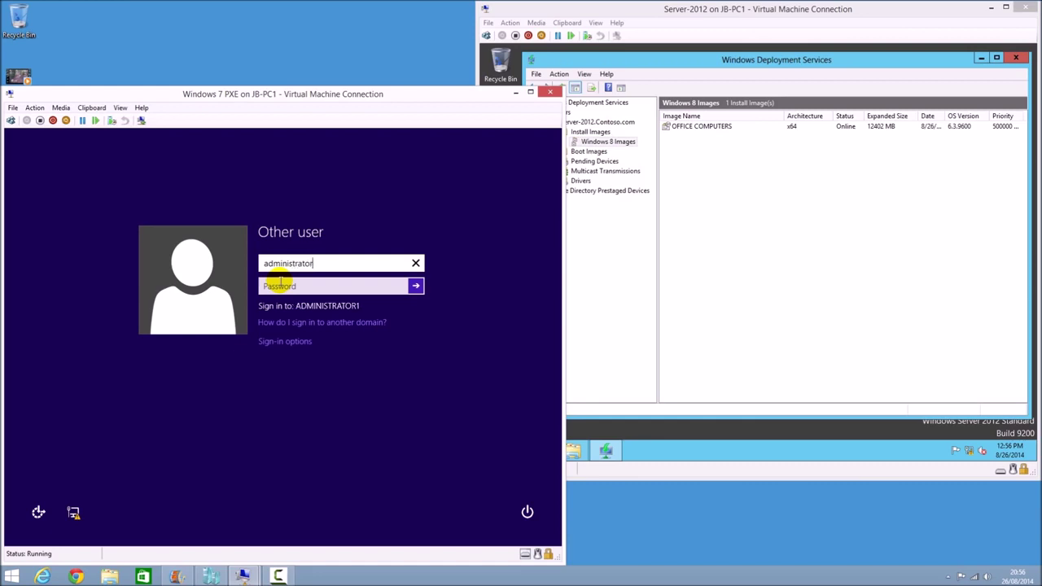
pyautogui.press('Tab')
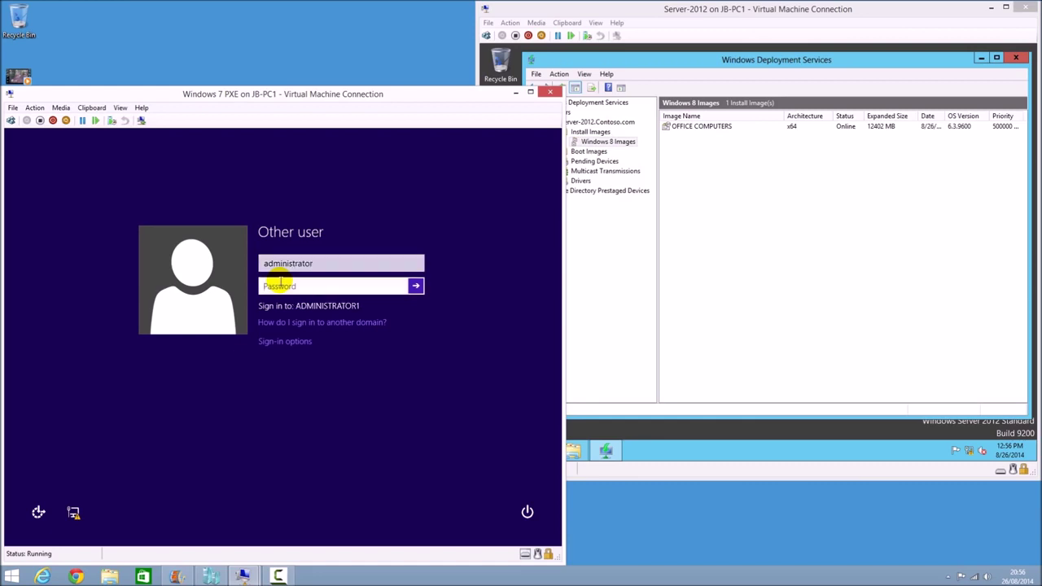
pyautogui.press('Return')
pyautogui.click(281, 285)
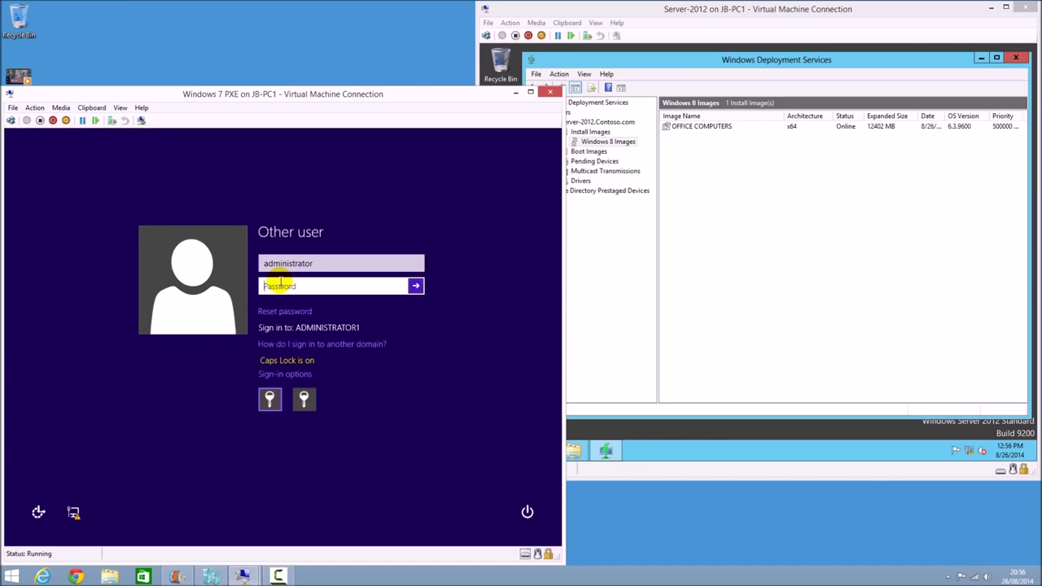
# Sign in to the new local account by prefixing the user name with .\
pyautogui.hotkey('shift', 'Tab')
pyautogui.press('BackSpace')
pyautogui.press('BackSpace')
pyautogui.press('BackSpace')
pyautogui.press('BackSpace')
pyautogui.press('BackSpace')
pyautogui.press('BackSpace')
pyautogui.press('BackSpace')
pyautogui.press('BackSpace')
pyautogui.press('BackSpace')
pyautogui.press('BackSpace')
pyautogui.press('BackSpace')
pyautogui.press('BackSpace')
pyautogui.press('BackSpace')
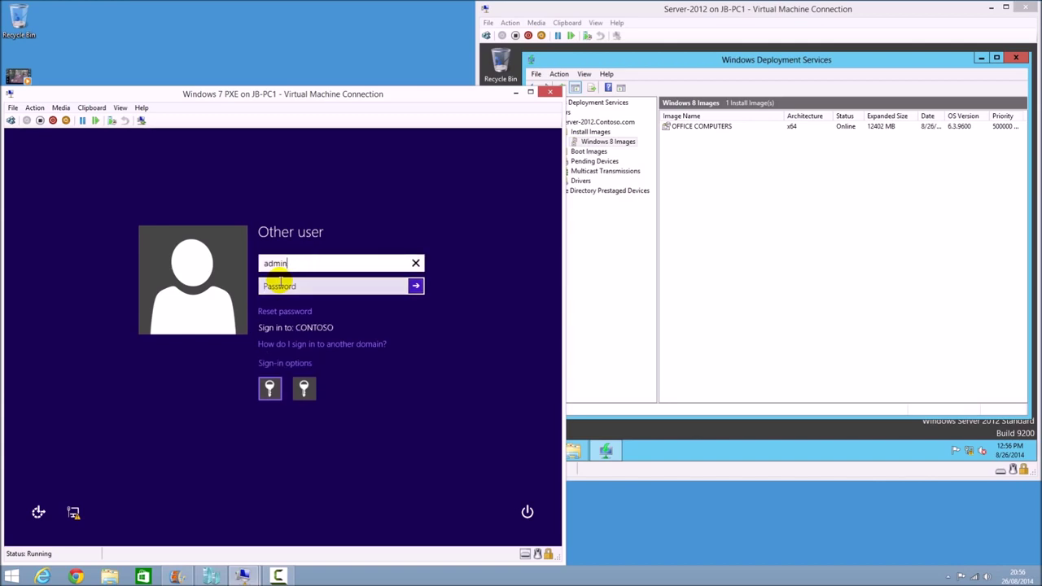
pyautogui.write('.\\')
pyautogui.press('Return')
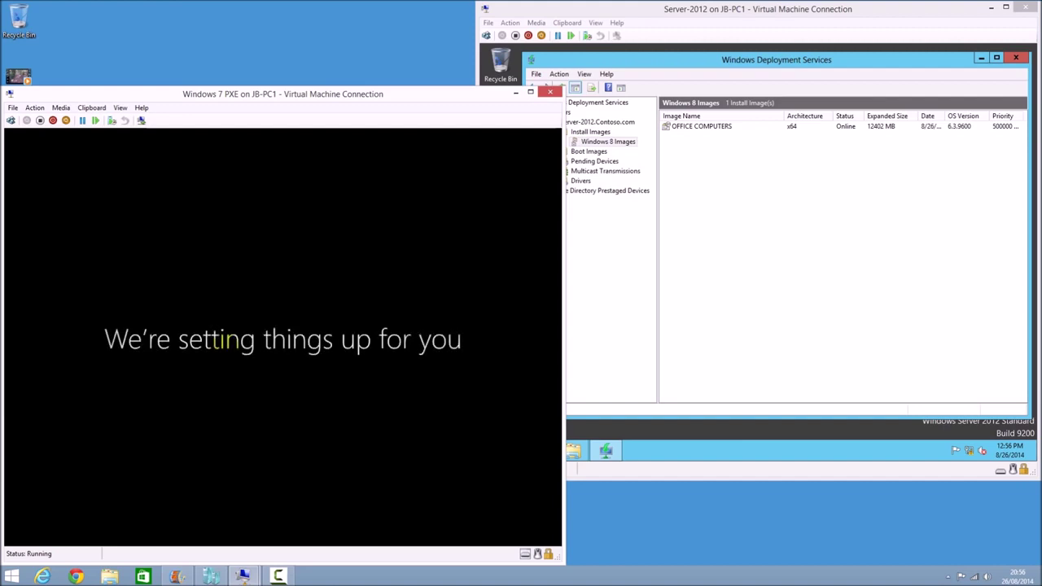
pyautogui.click(768, 292)
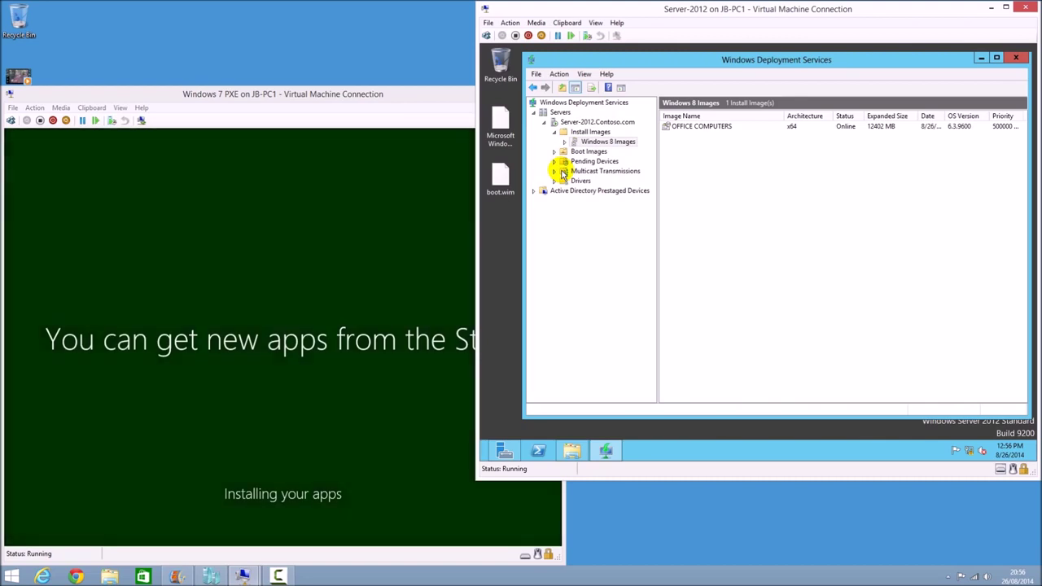
pyautogui.rightClick(607, 134)
pyautogui.click(641, 153)
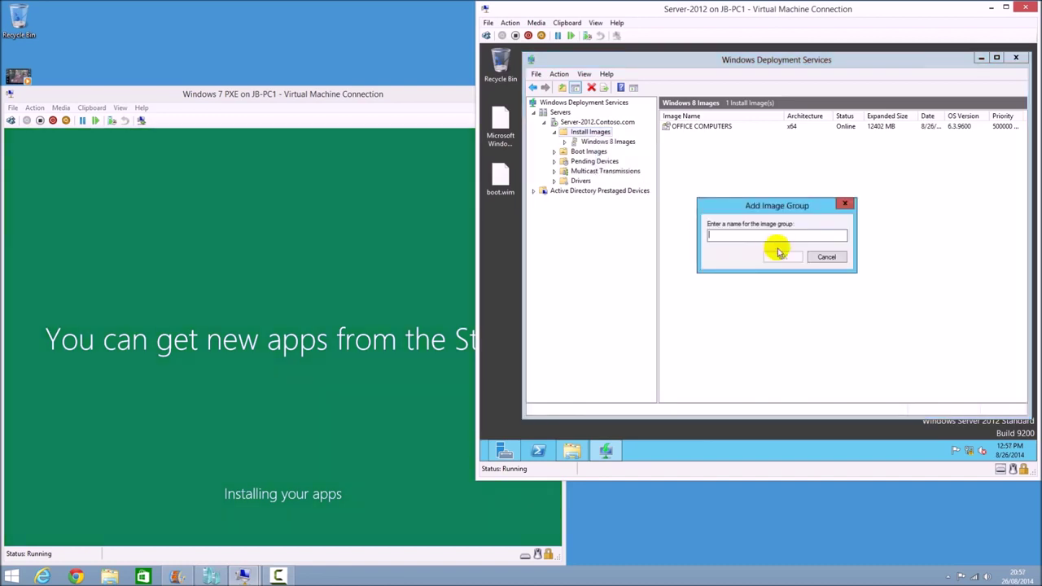
pyautogui.click(827, 256)
pyautogui.click(821, 209)
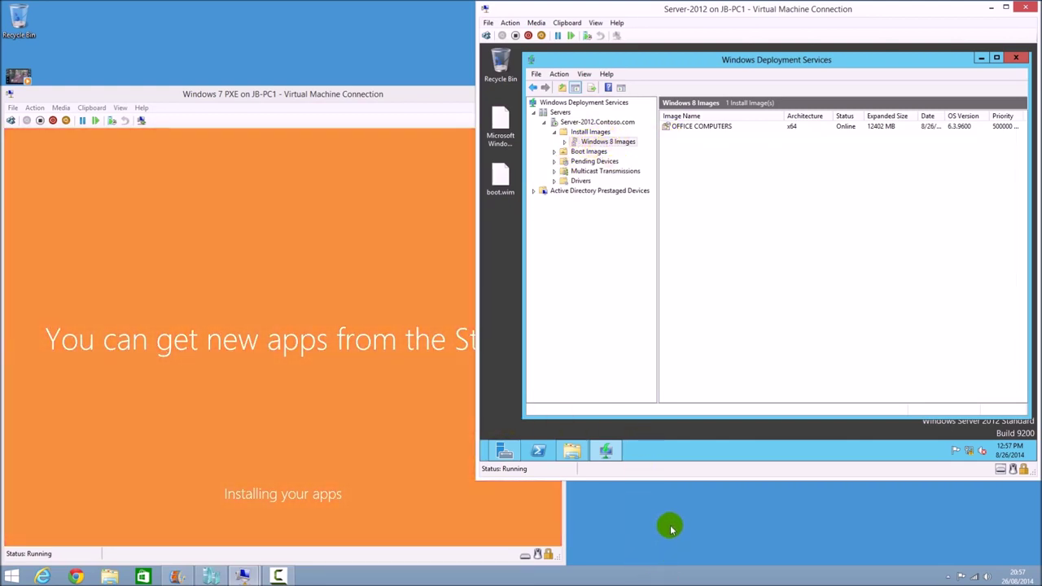
pyautogui.click(241, 286)
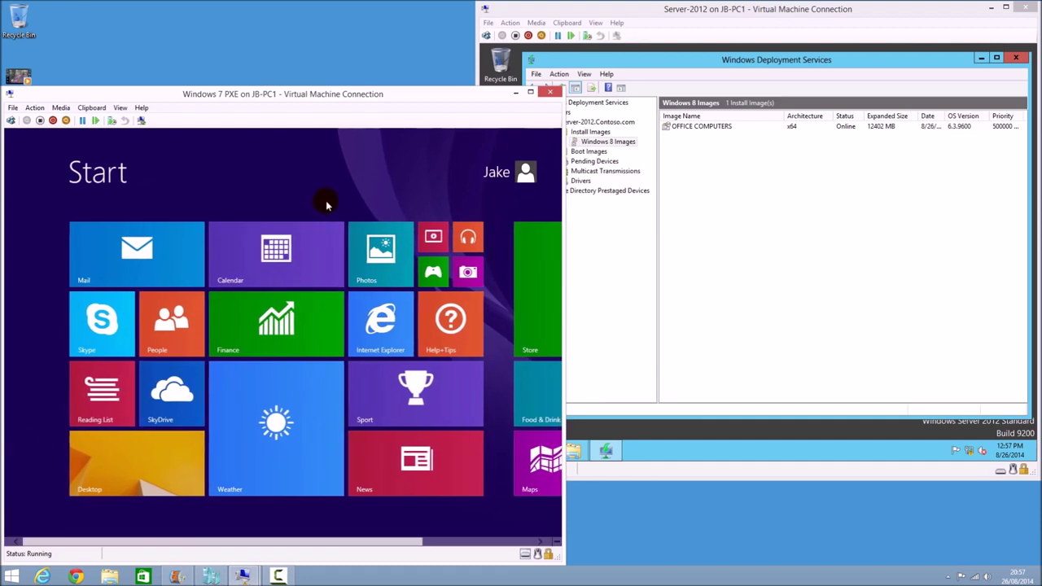
# Switch from the Start screen to the Windows 8.1 Pro desktop via the Desktop tile
pyautogui.click(157, 473)
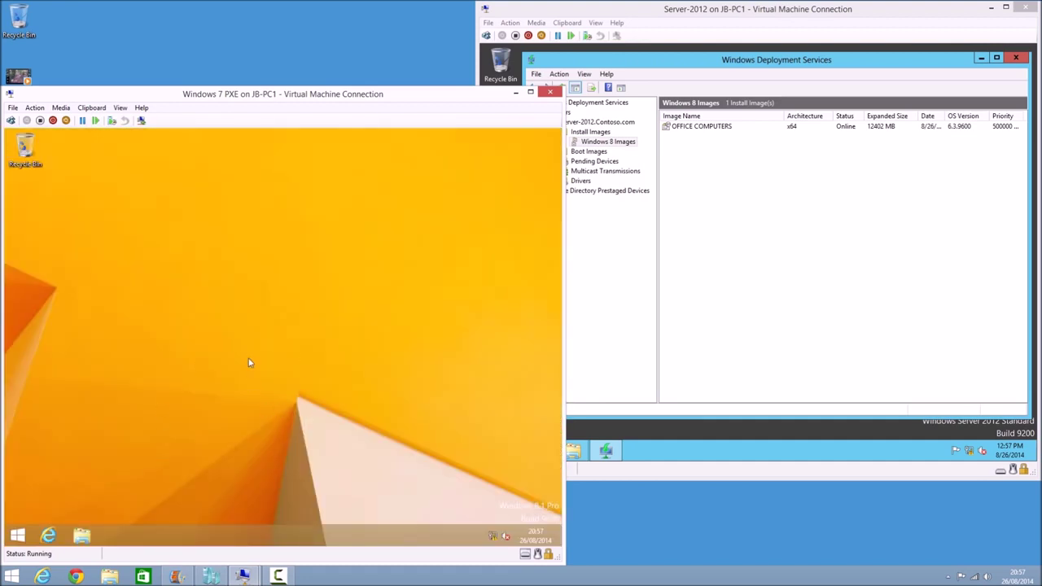